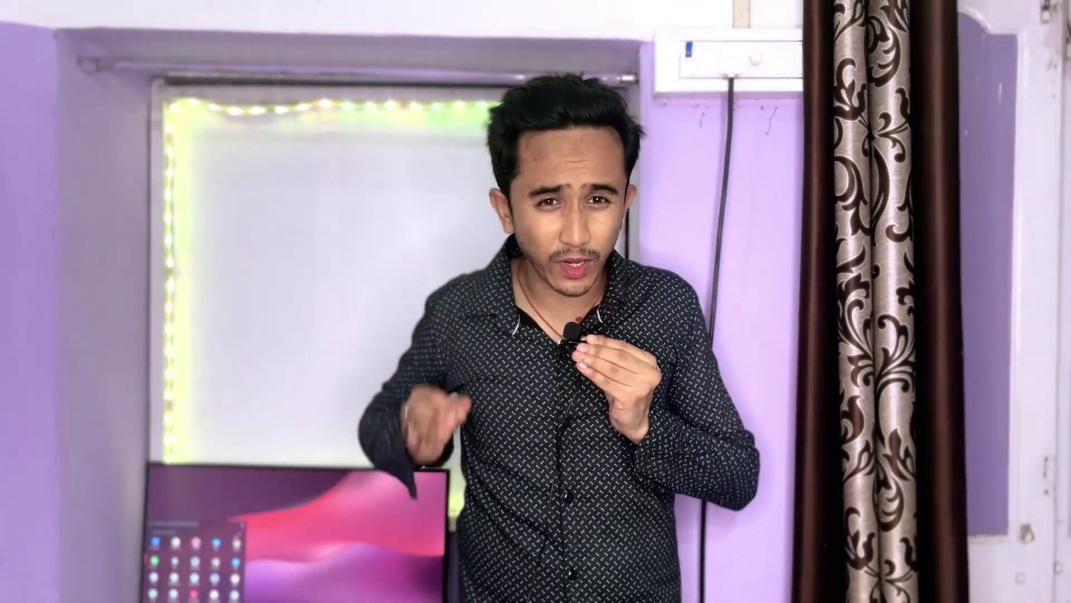
# Open Google Play from the ChromeOS app launcher, then set Secure Boot to Disabled in BIOS.
pyautogui.click(14, 590)
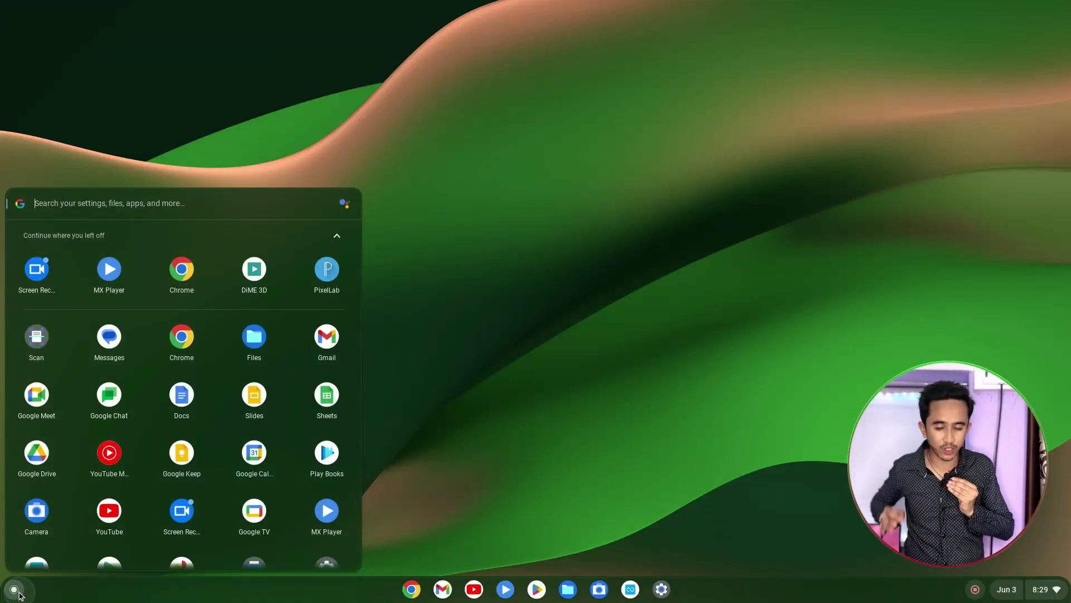
pyautogui.scroll(-4, 239, 384)
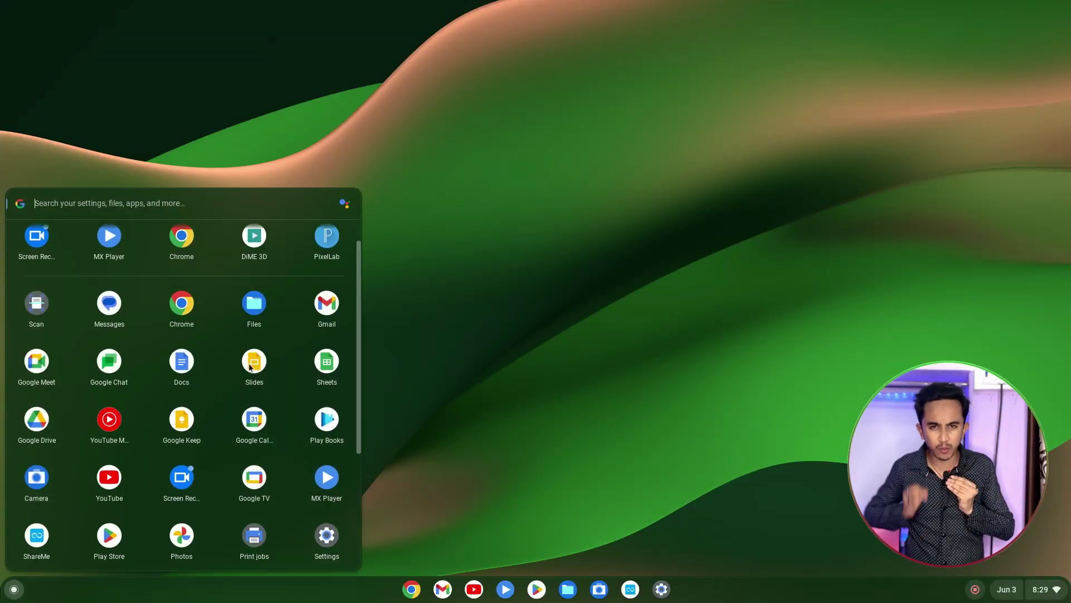
pyautogui.scroll(4, 239, 384)
pyautogui.click(536, 589)
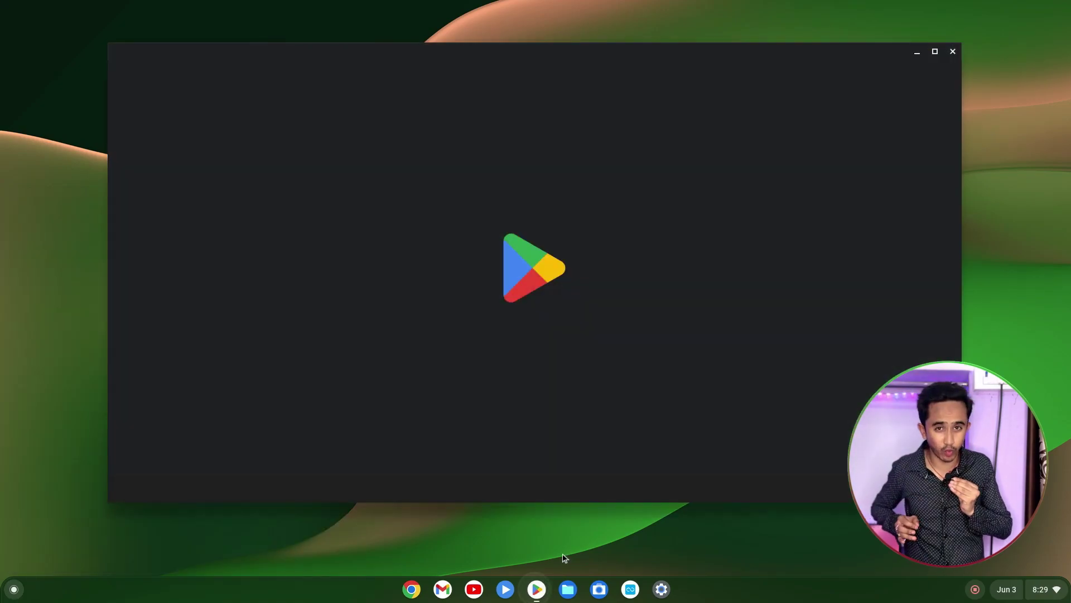
pyautogui.scroll(-8, 742, 276)
pyautogui.scroll(-10, 741, 276)
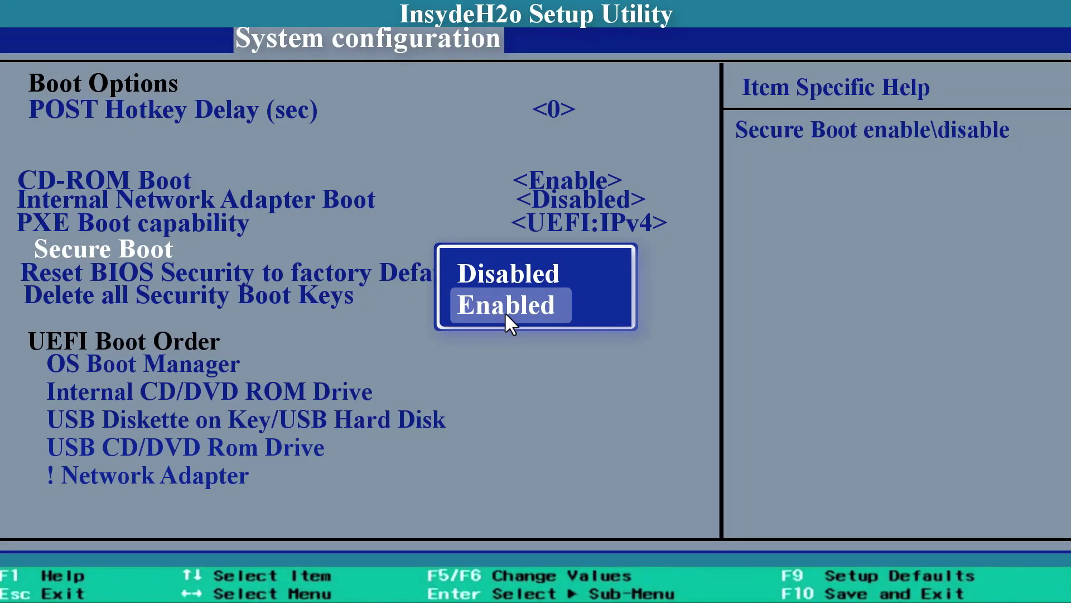
pyautogui.press('Up')
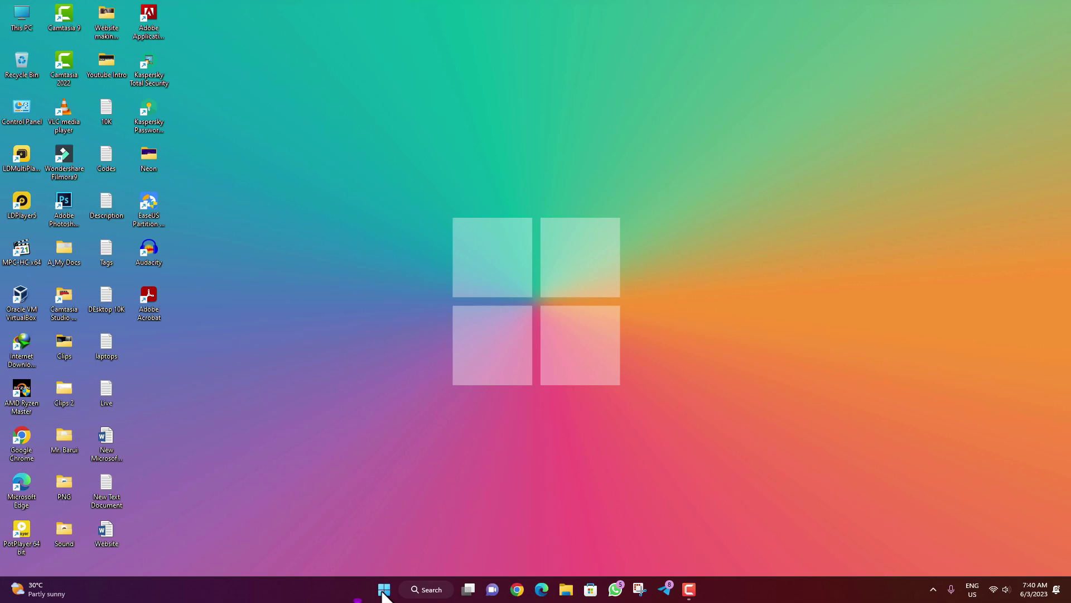
# Run powercfg.exe /hibernate off in an administrator Command Prompt, then close the prompt.
pyautogui.click(384, 590)
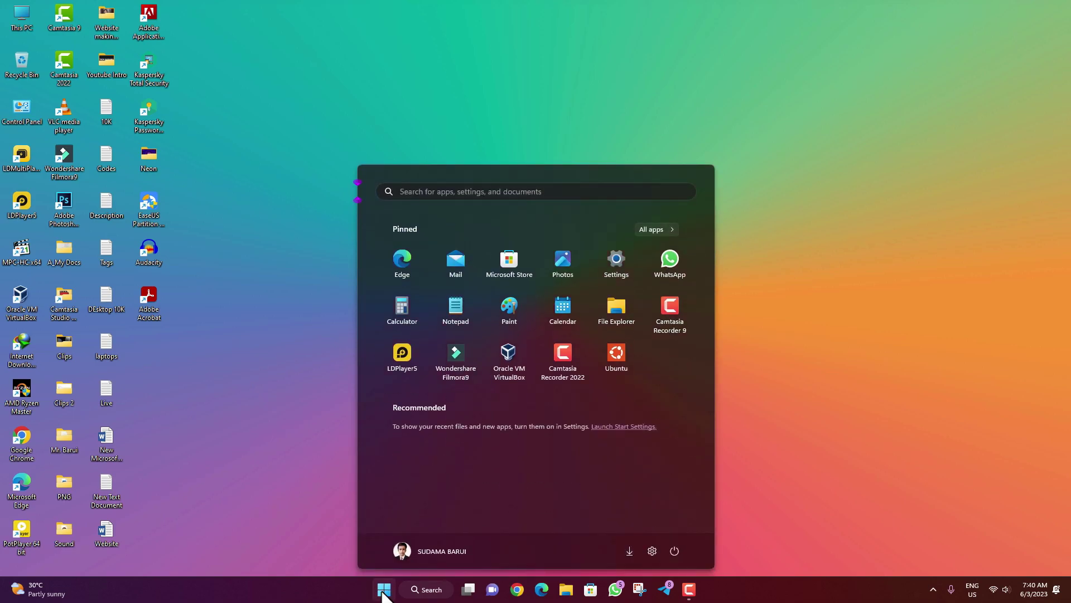
pyautogui.write('cmd')
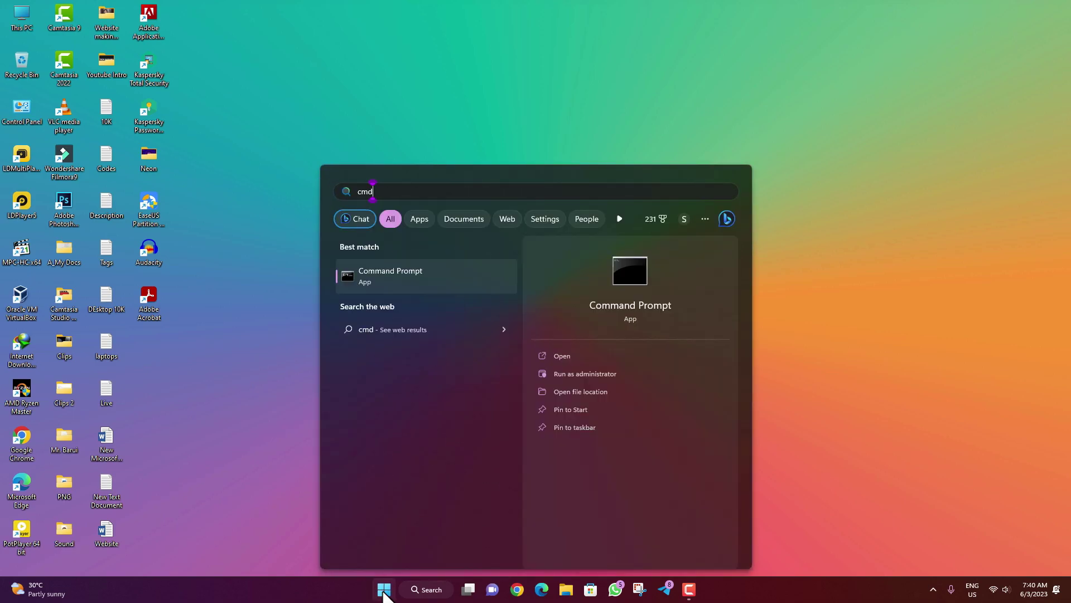
pyautogui.click(588, 372)
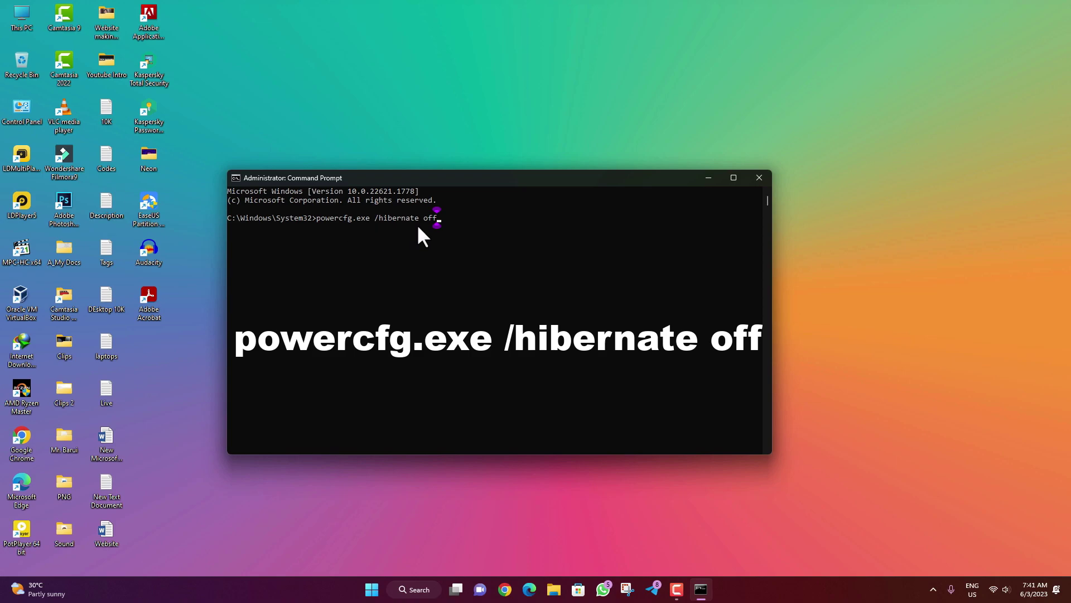
pyautogui.press('Return')
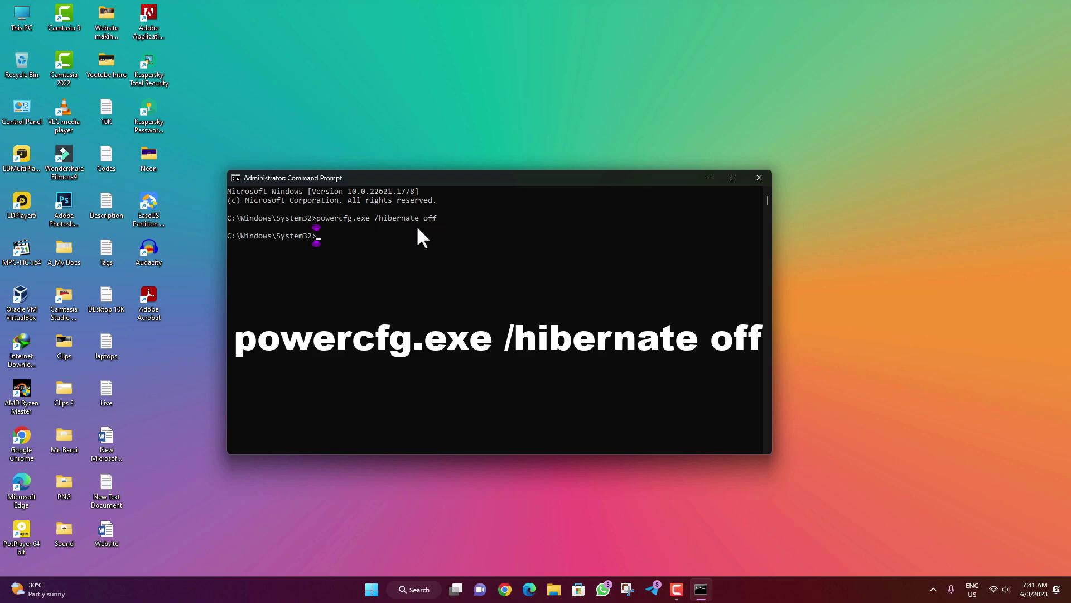
pyautogui.click(760, 177)
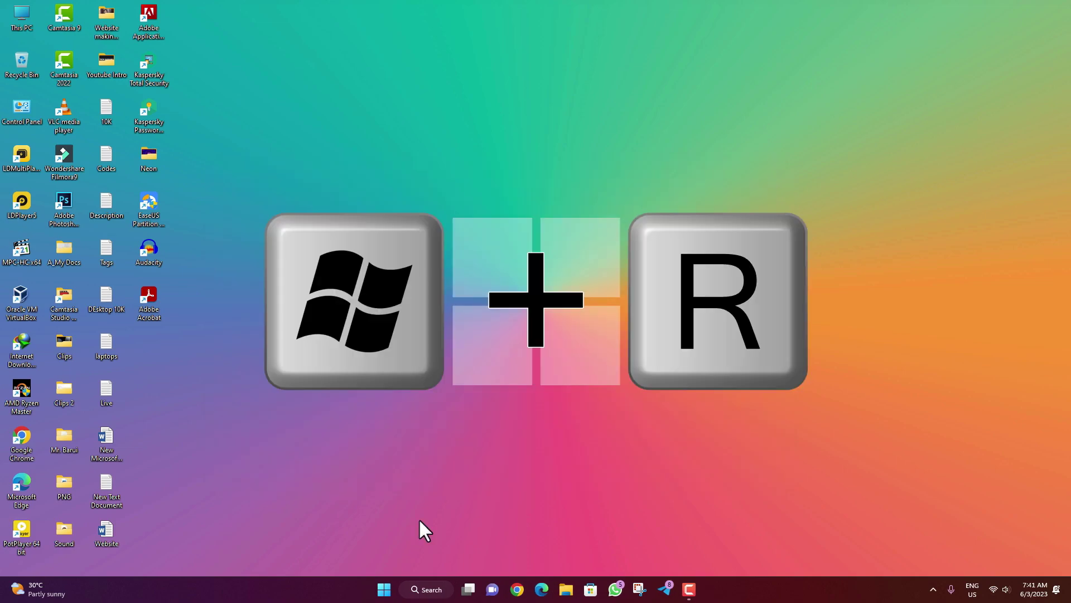
# Launch regedit and navigate to HKLM\SYSTEM\CurrentControlSet\Control\Session Manager\Power.
pyautogui.press('super+r')
pyautogui.write('regedit')
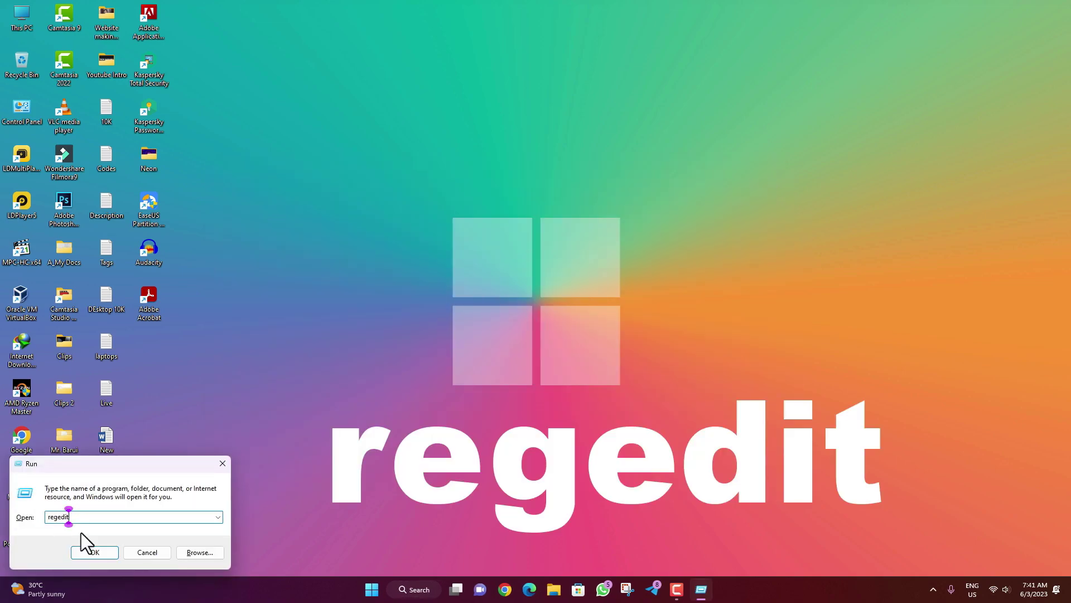
pyautogui.click(94, 552)
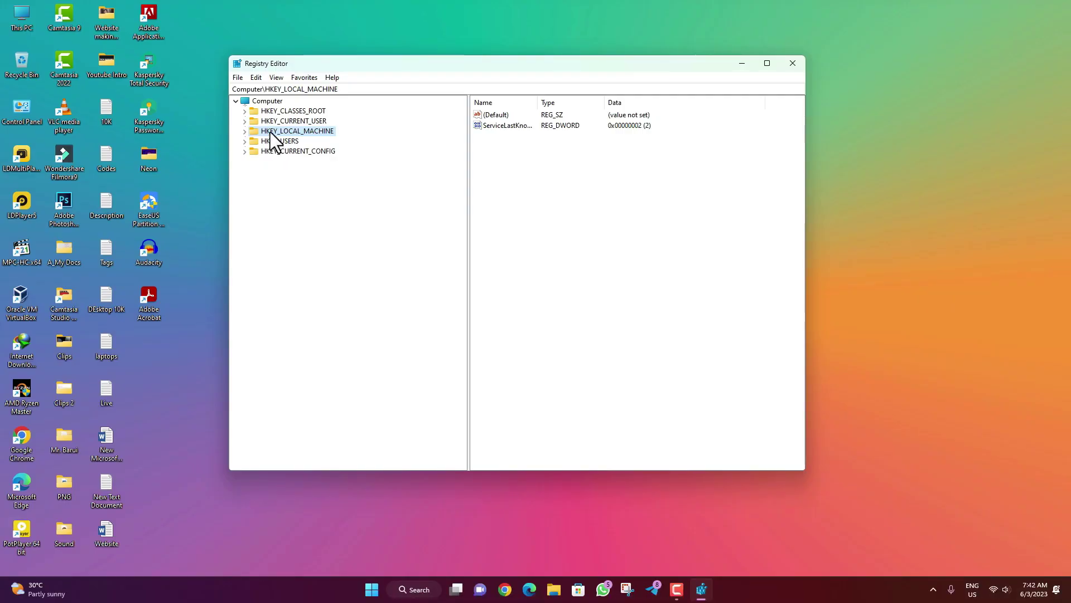
pyautogui.doubleClick(267, 132)
pyautogui.click(255, 191)
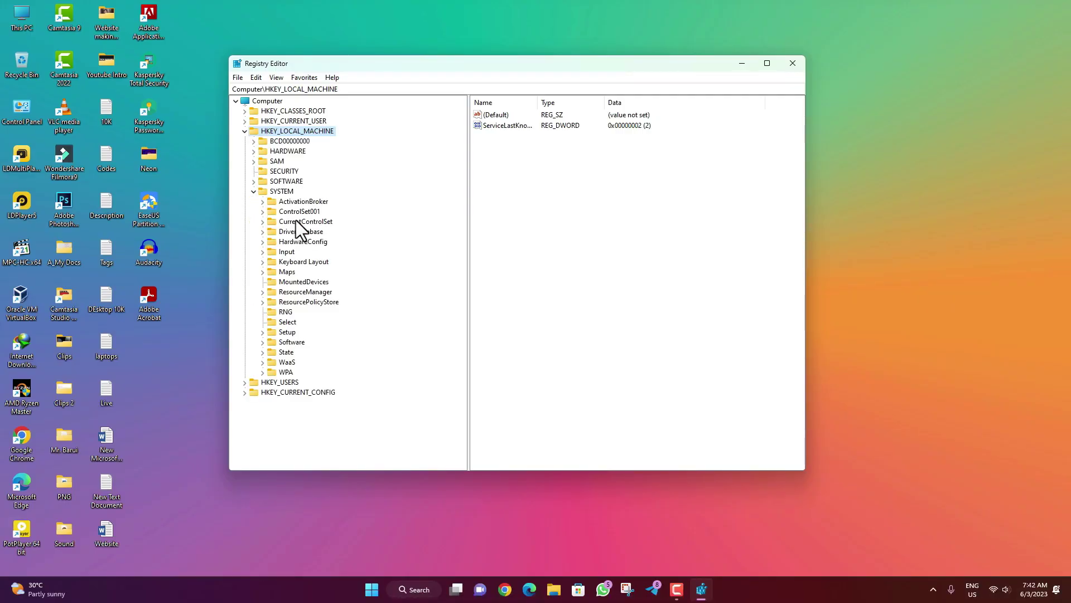
pyautogui.doubleClick(304, 222)
pyautogui.click(272, 232)
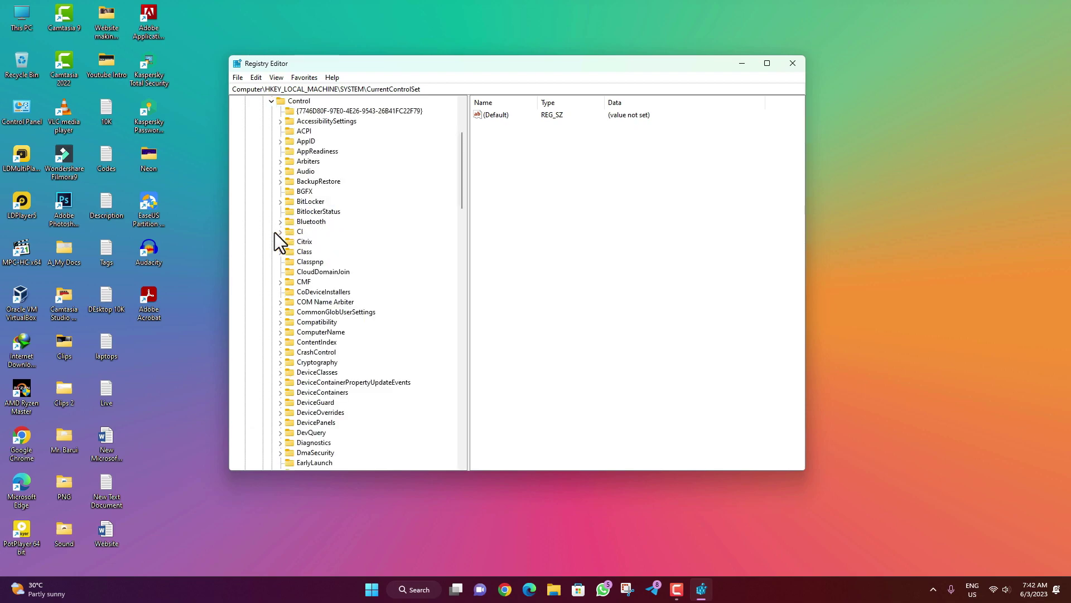
pyautogui.scroll(-20, 287, 317)
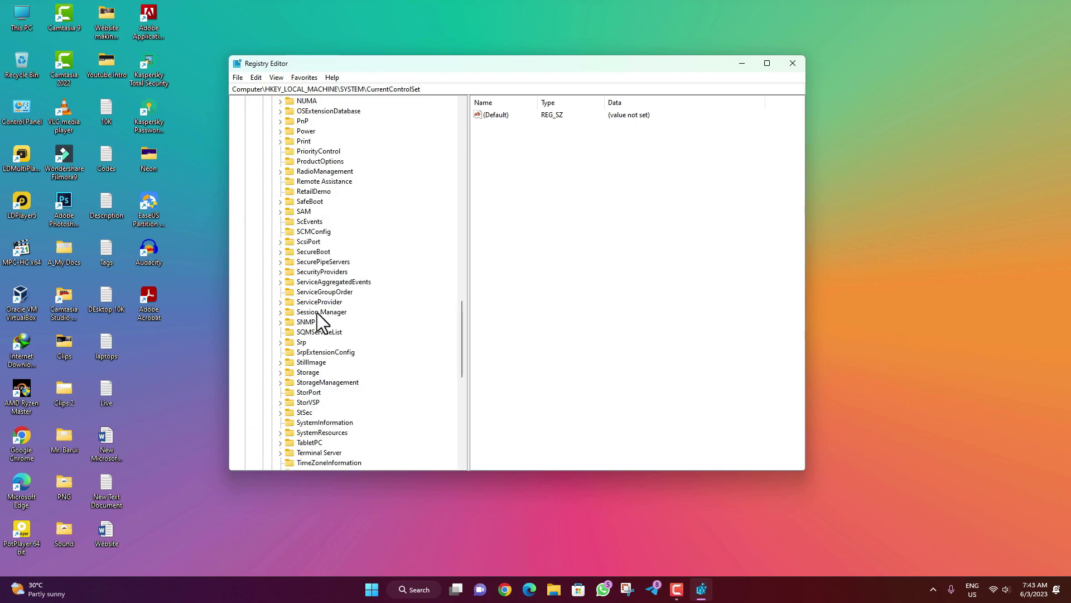
pyautogui.click(279, 312)
pyautogui.scroll(-3, 290, 330)
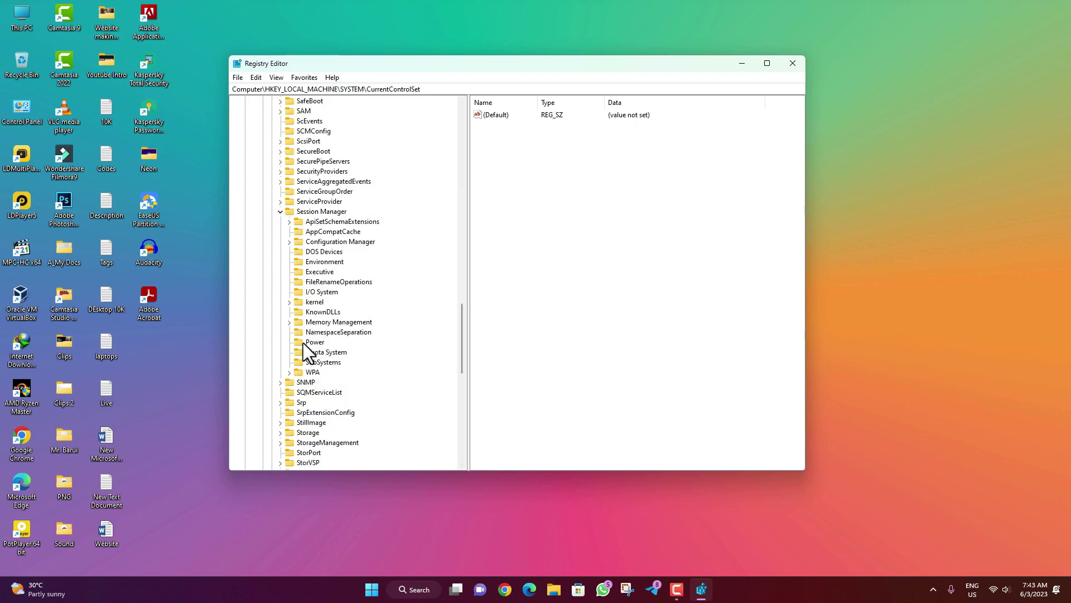
pyautogui.click(302, 342)
# Set HiberbootEnabled to 0 and close Registry Editor.
pyautogui.click(495, 274)
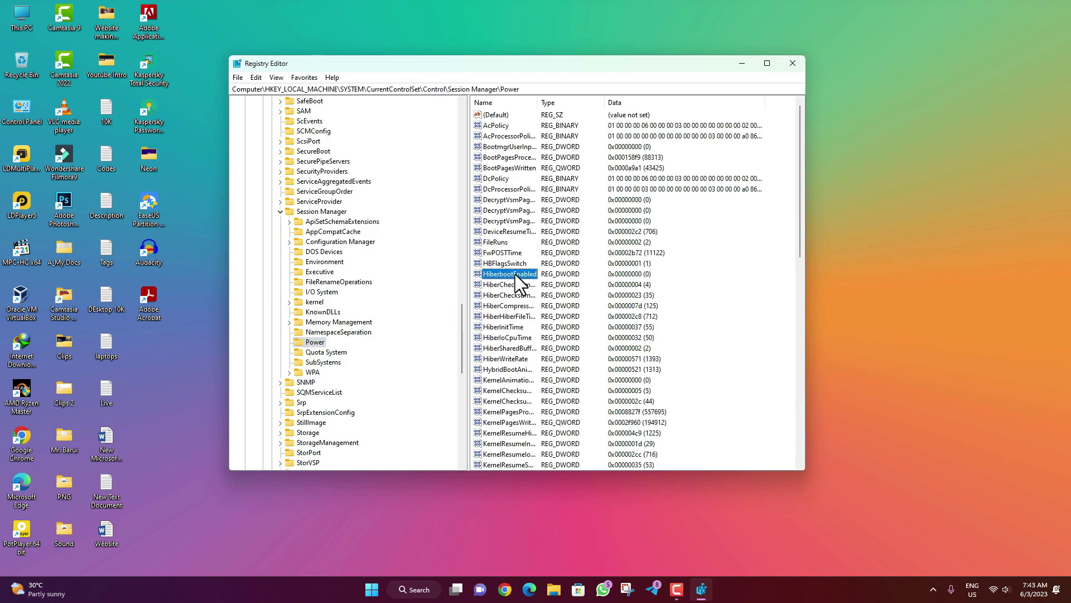
pyautogui.rightClick(515, 274)
pyautogui.click(540, 283)
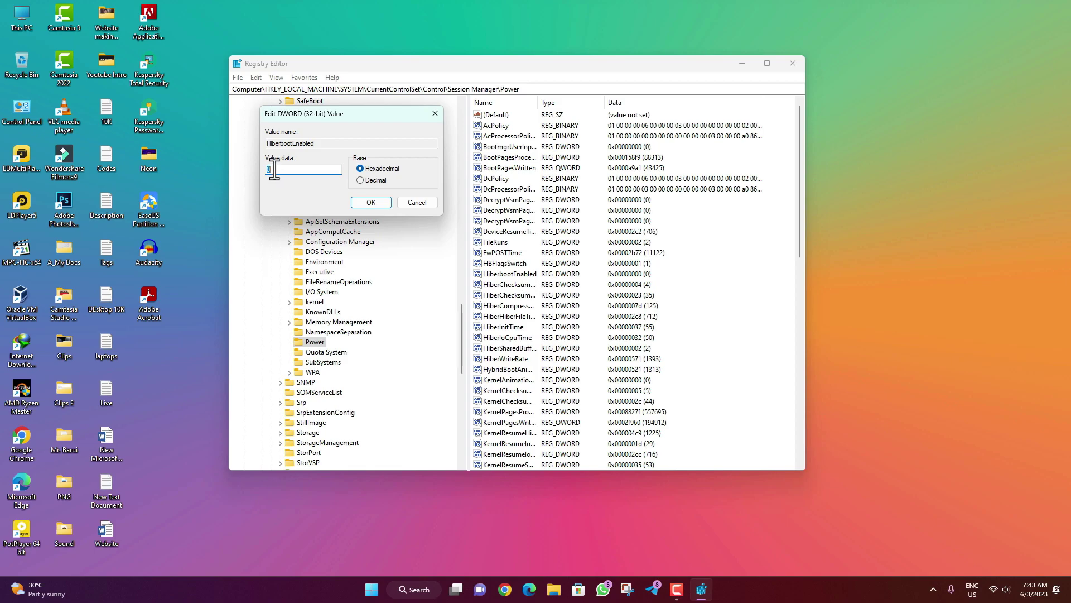
pyautogui.click(368, 206)
pyautogui.click(793, 63)
# Tick Windows Subsystem for Linux and Virtual Machine Platform in Windows Features and confirm with OK.
pyautogui.click(383, 586)
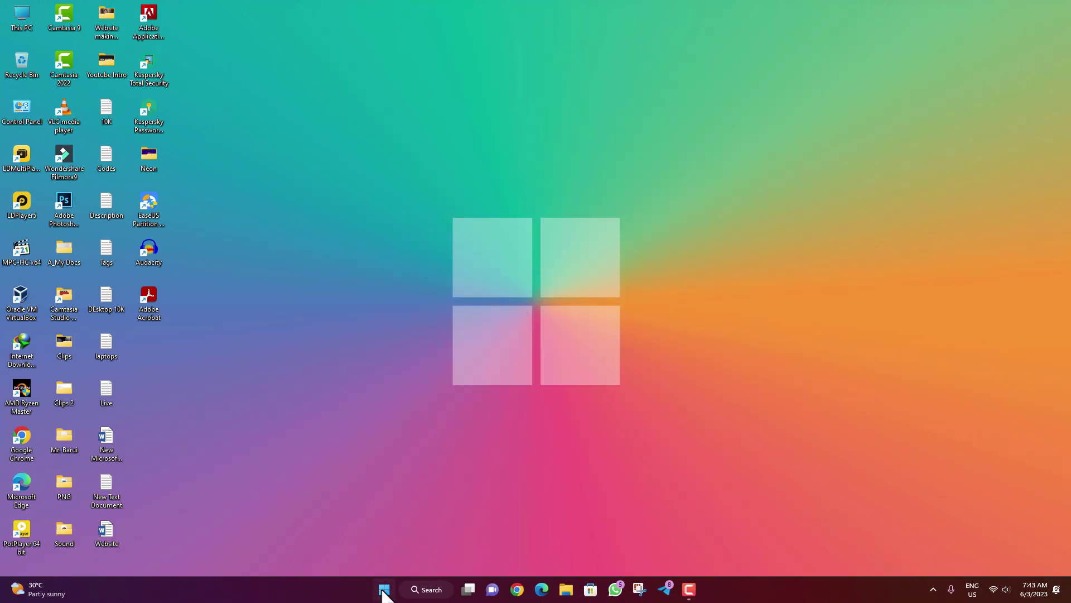
pyautogui.write('features')
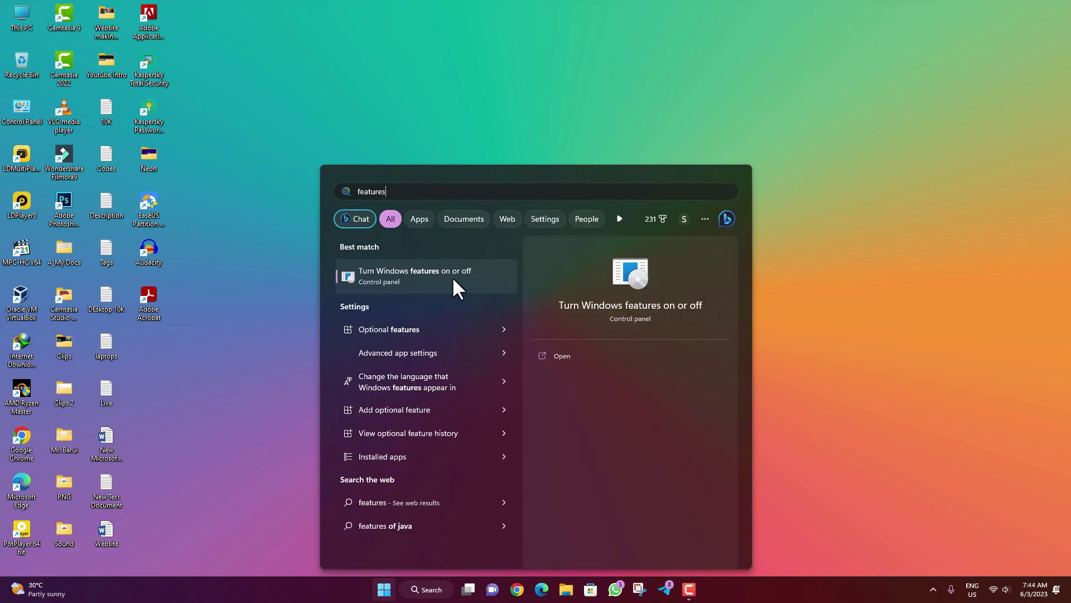
pyautogui.click(394, 273)
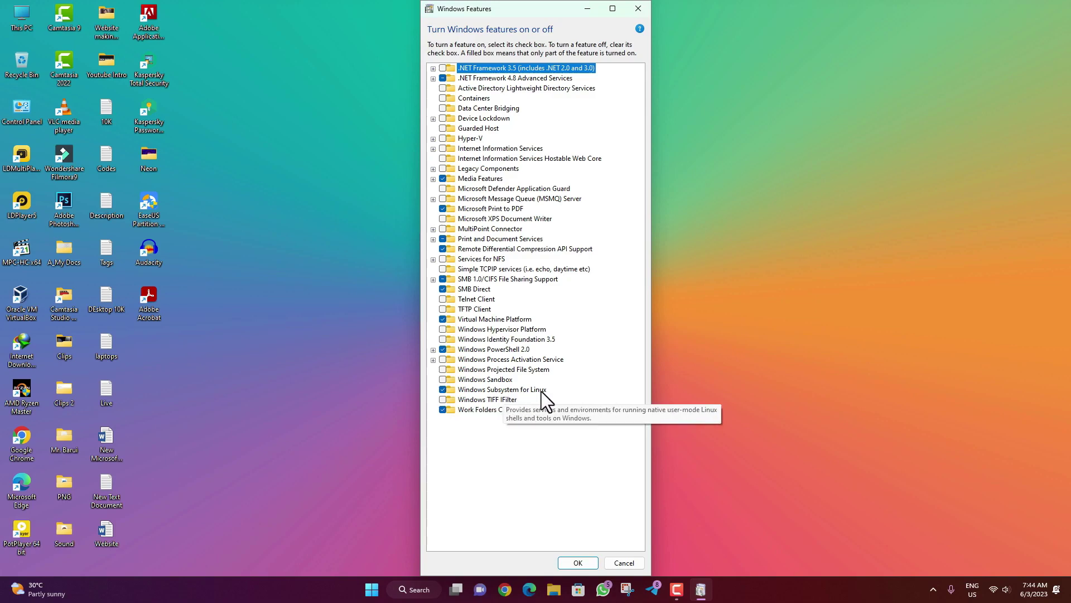
pyautogui.click(575, 562)
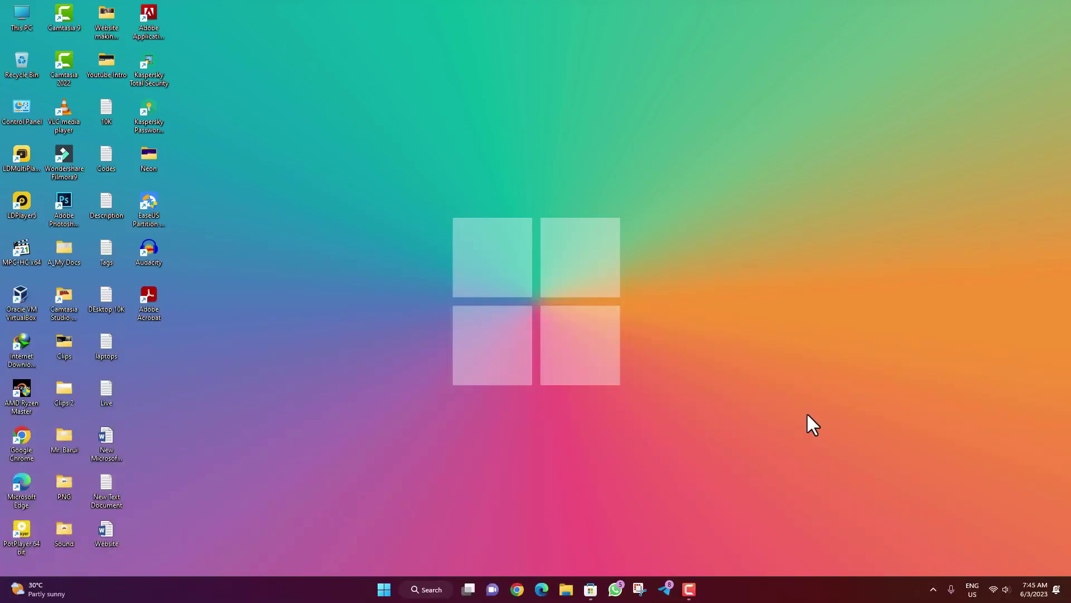
# Search the Microsoft Store for 'wsl', view the installed Ubuntu app page, then close the Store.
pyautogui.click(592, 594)
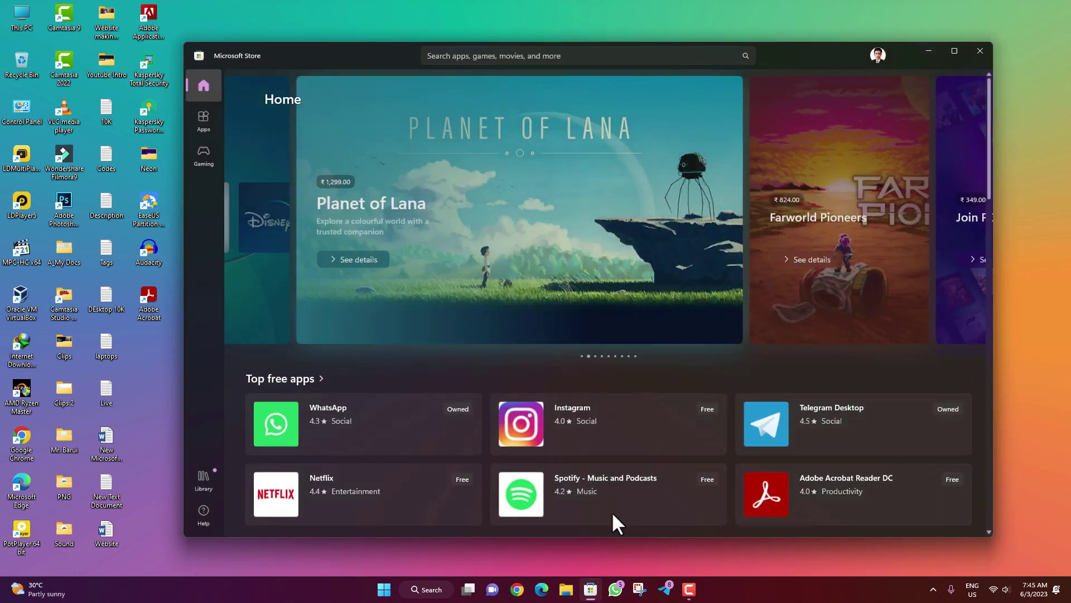
pyautogui.click(660, 56)
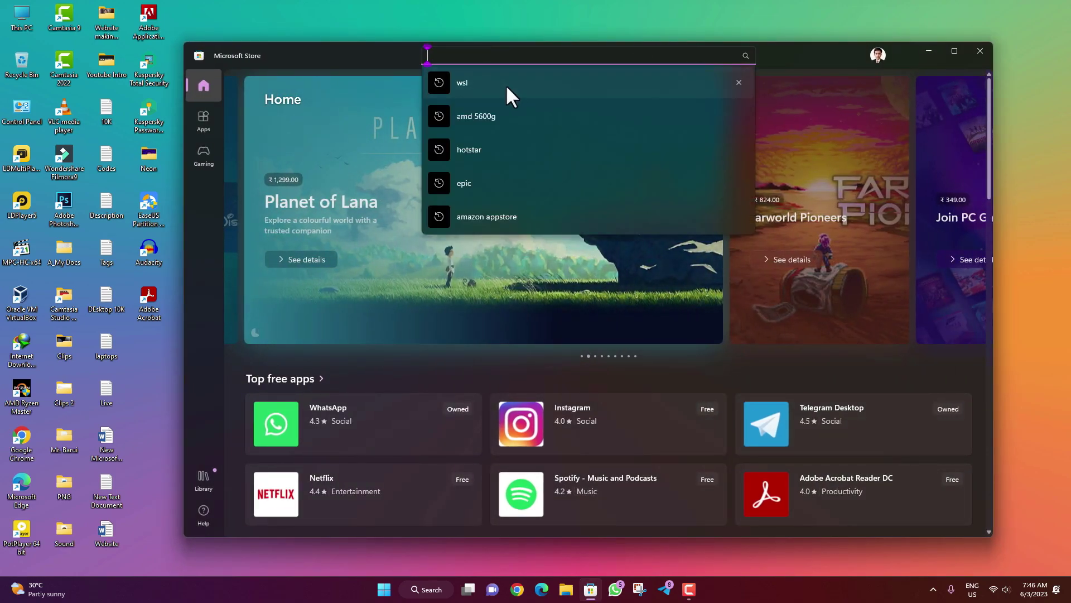
pyautogui.click(506, 85)
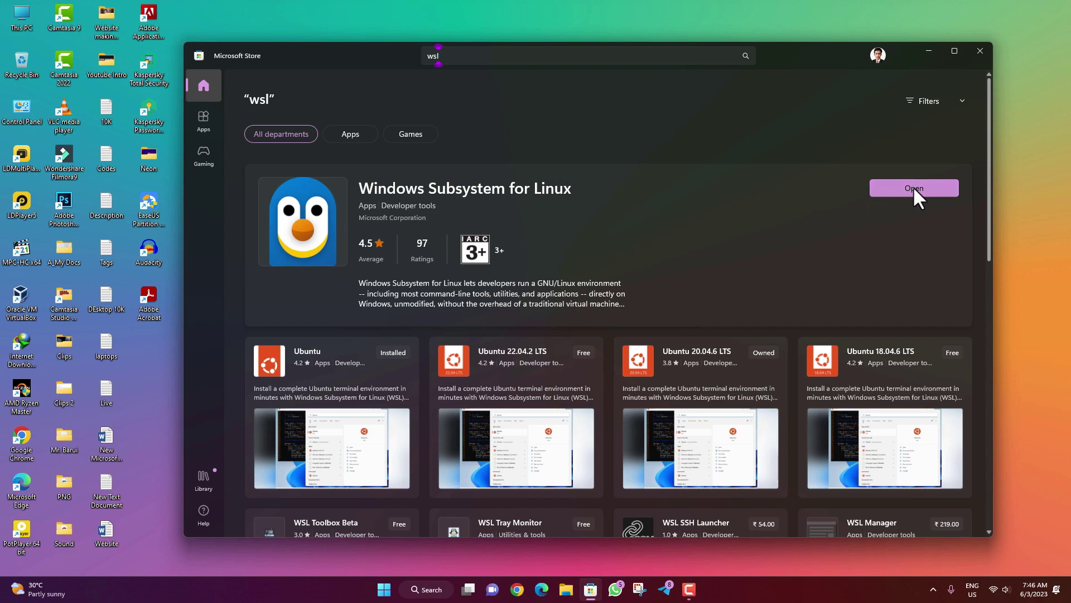
pyautogui.click(306, 350)
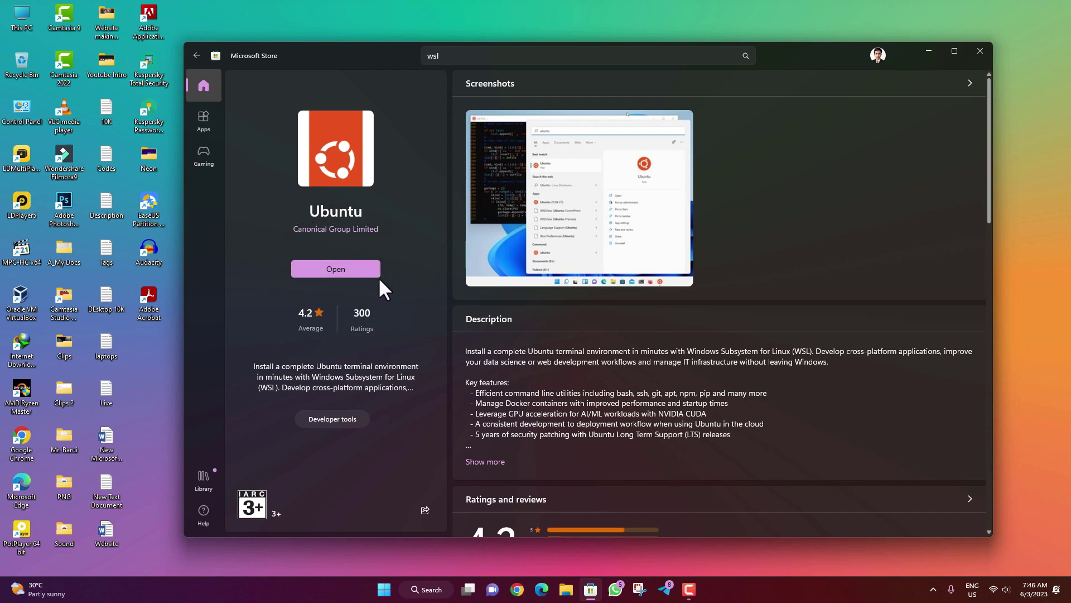
pyautogui.click(980, 51)
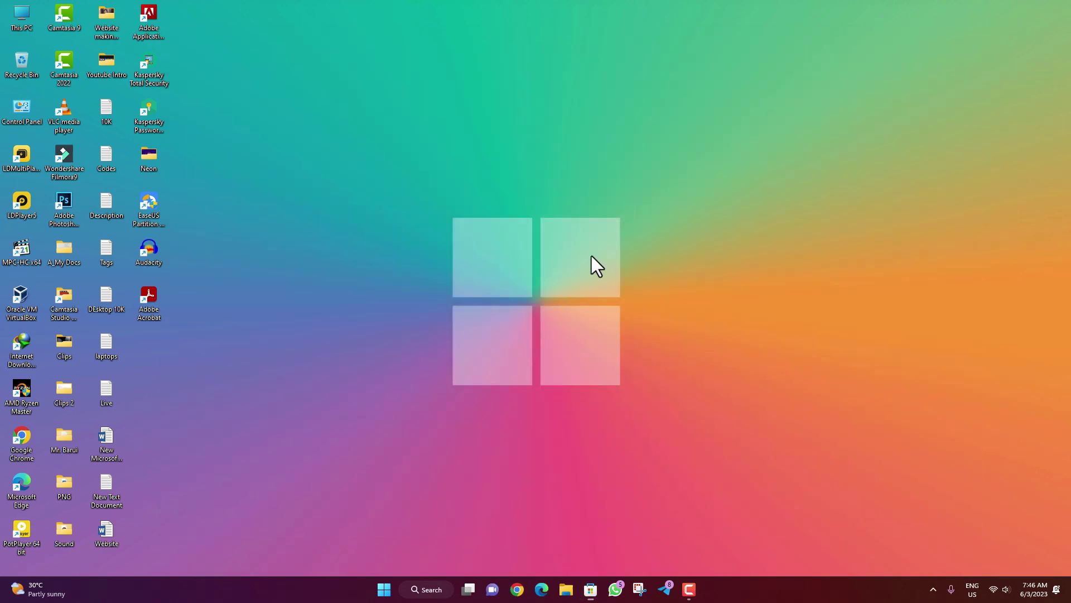
# Launch the Ubuntu 22.04.2 LTS shell, copy its prompt text, close it, and open Chrome.
pyautogui.click(383, 589)
pyautogui.write('ubuntu')
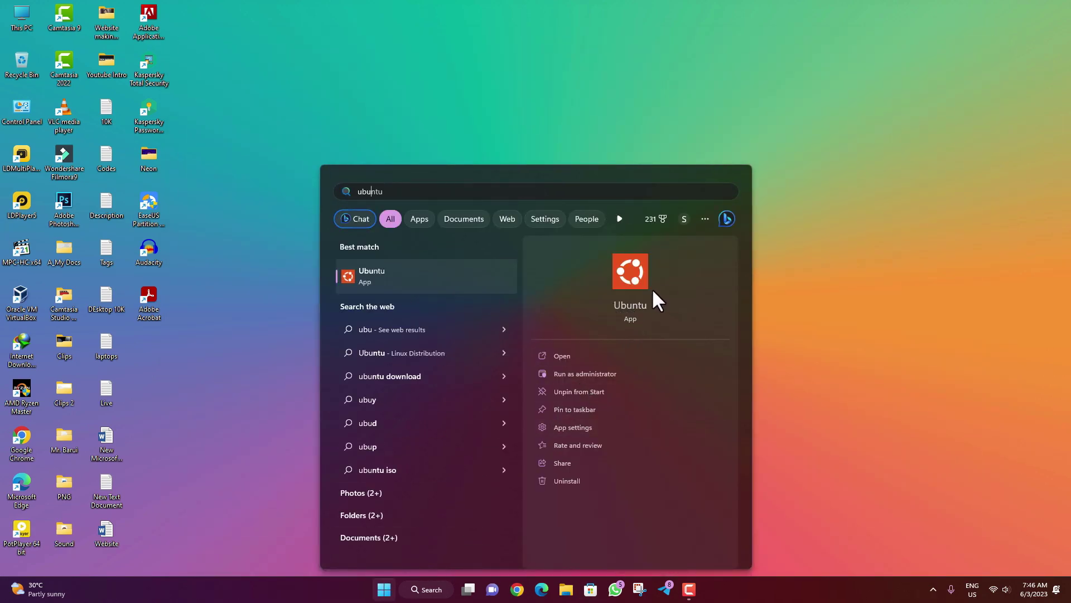
pyautogui.click(561, 355)
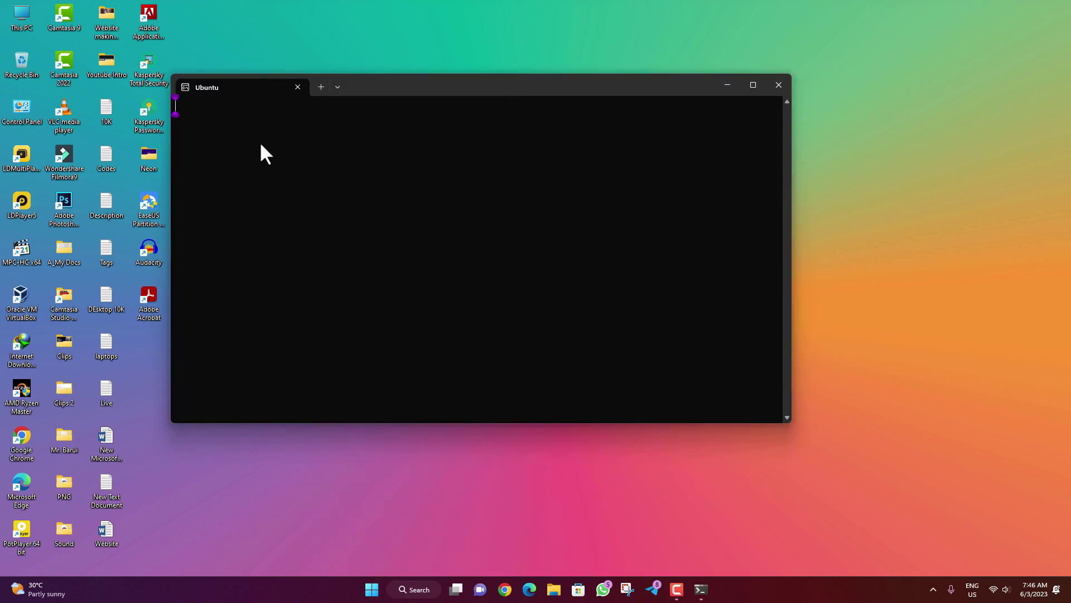
pyautogui.moveTo(200, 189); pyautogui.dragTo(266, 190)
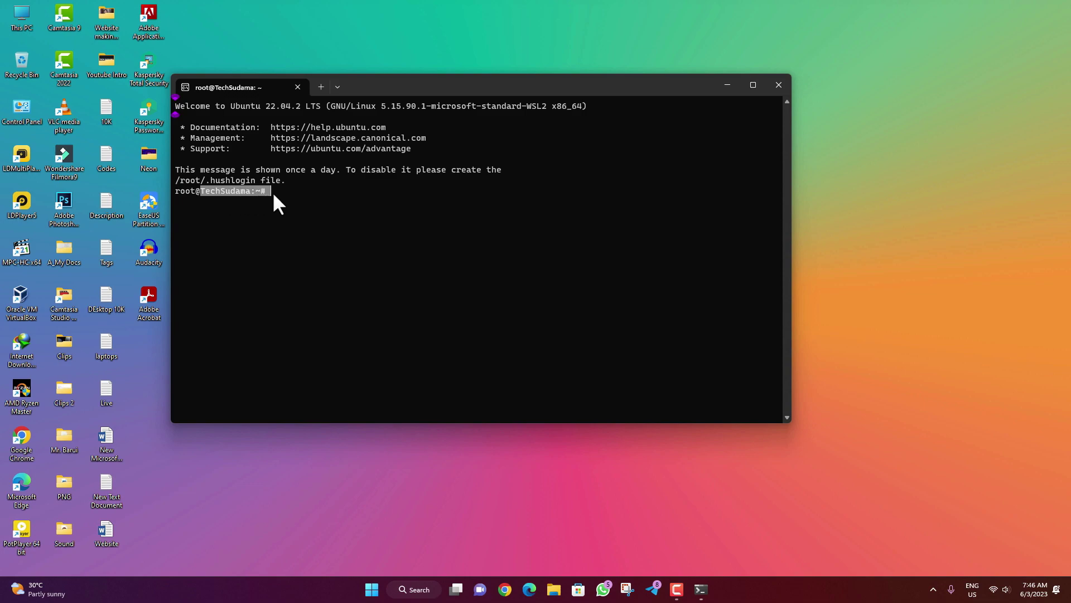
pyautogui.rightClick(272, 192)
pyautogui.click(777, 84)
pyautogui.click(517, 589)
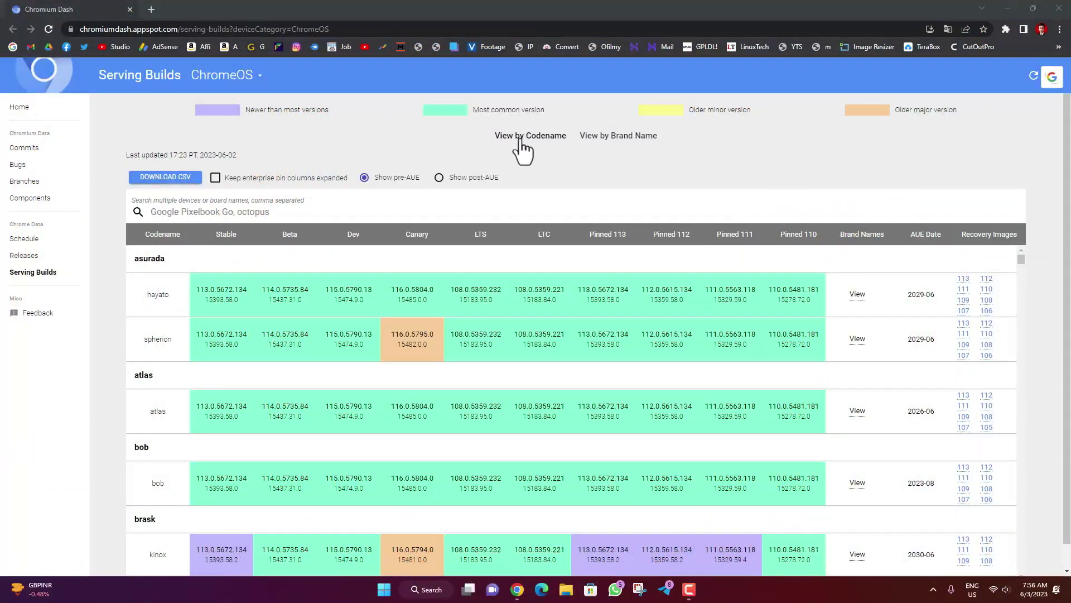
# Find zork in Chromium Dash, download its 15393.58.0 recovery image, then look up volteer.
pyautogui.click(538, 148)
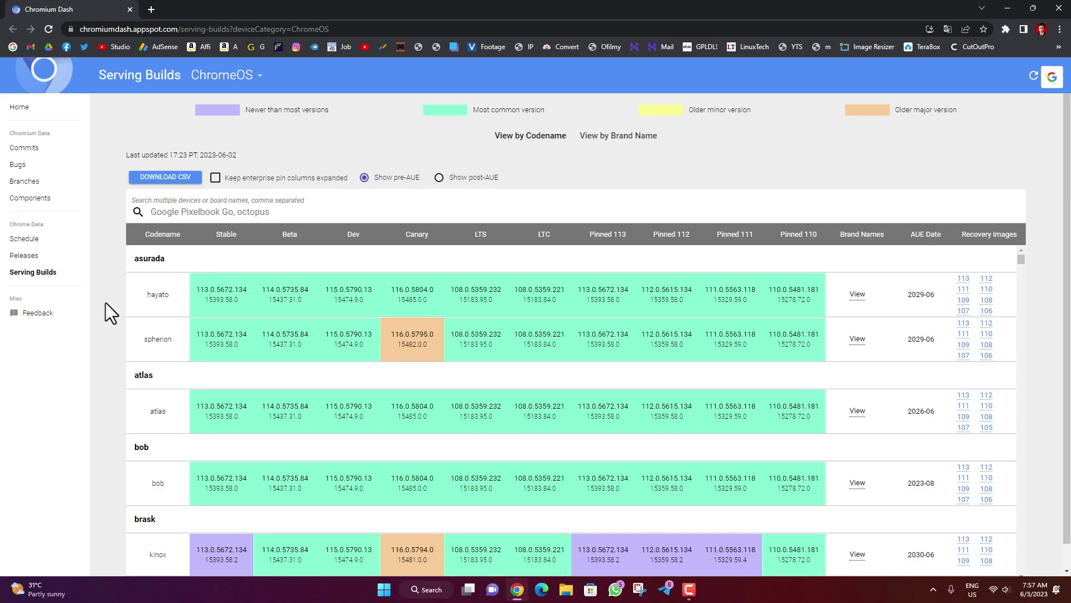
pyautogui.hotkey('ctrl', 'f')
pyautogui.write('zork')
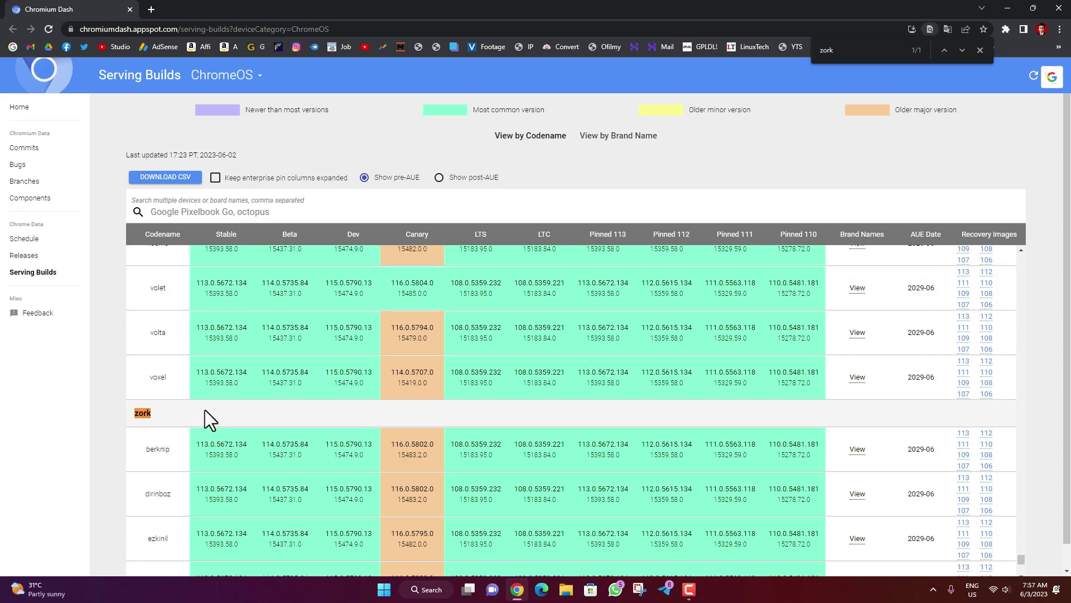
pyautogui.scroll(-2, 190, 431)
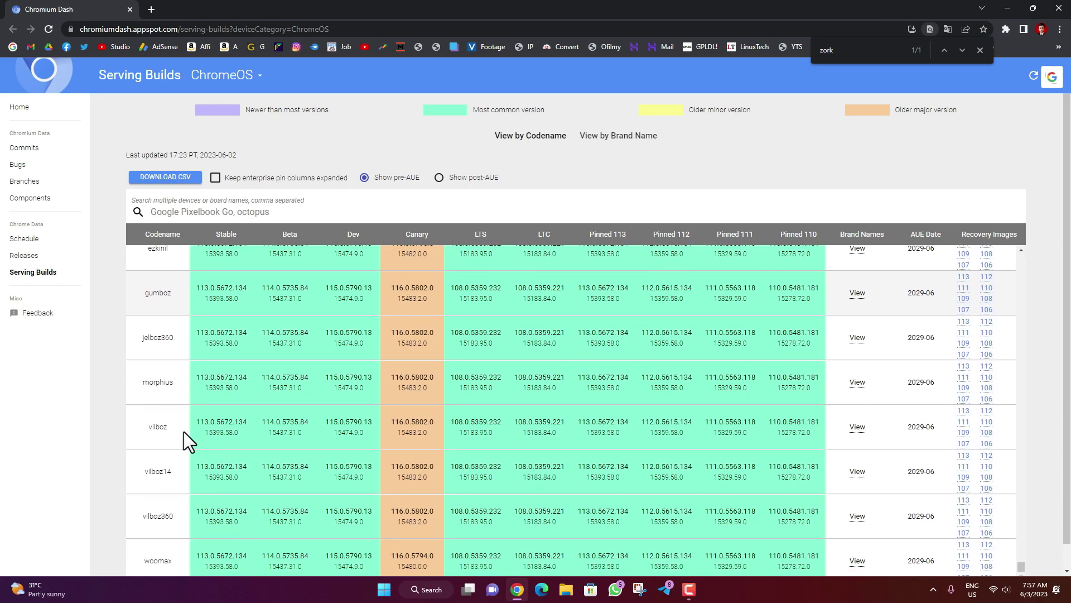
pyautogui.scroll(2, 181, 436)
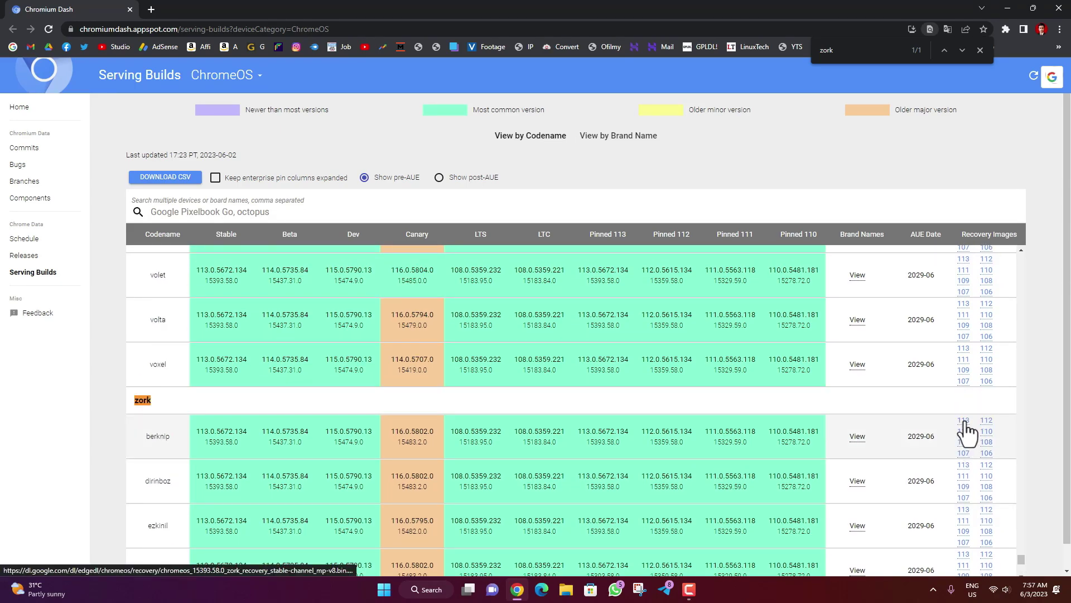
pyautogui.click(965, 421)
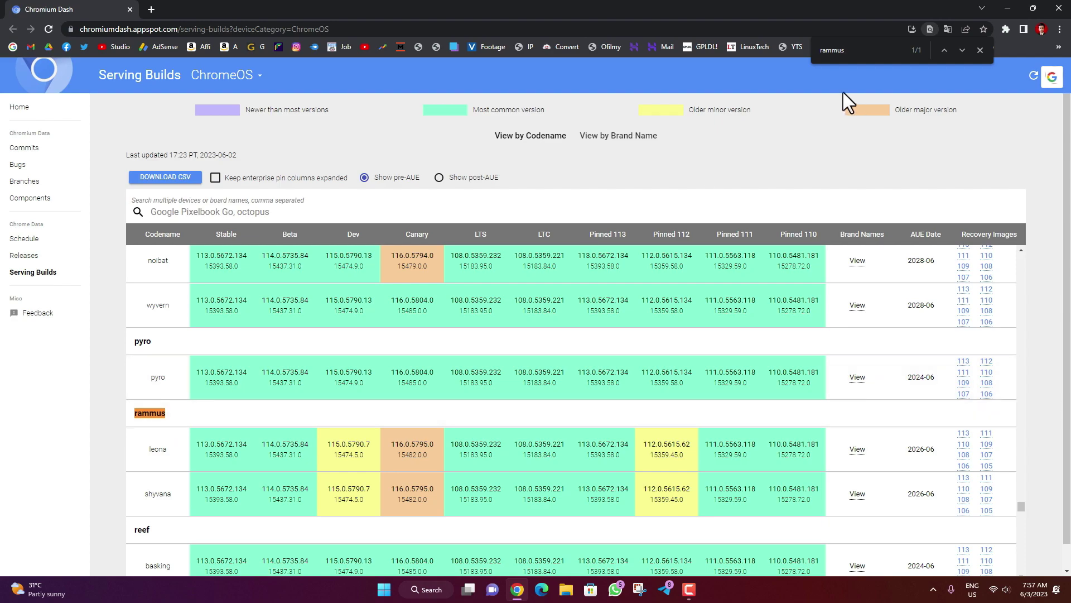
pyautogui.doubleClick(834, 50)
pyautogui.write('volte')
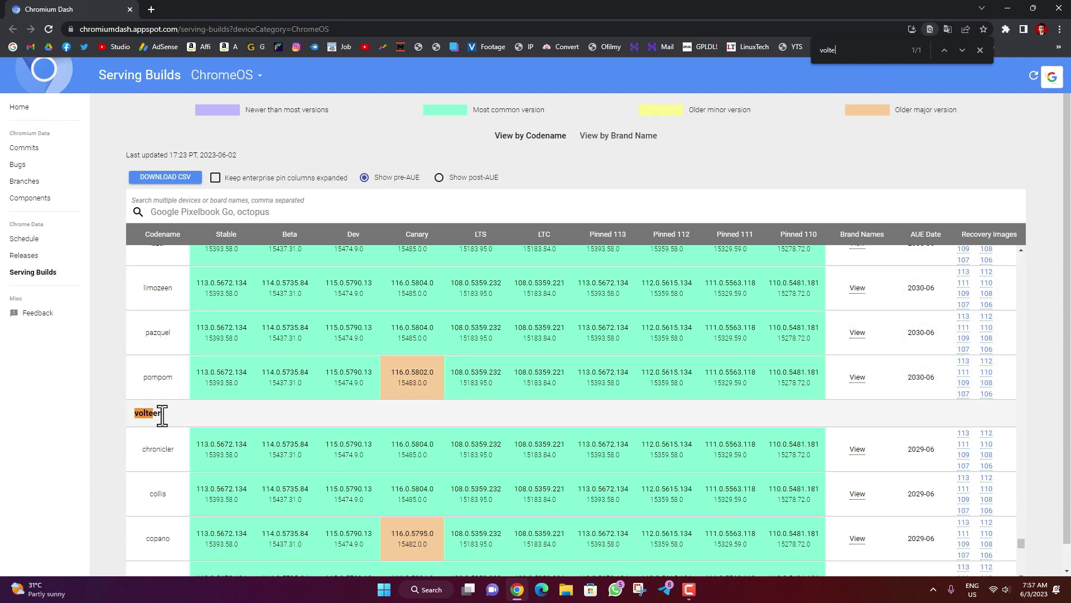
pyautogui.scroll(-1, 216, 433)
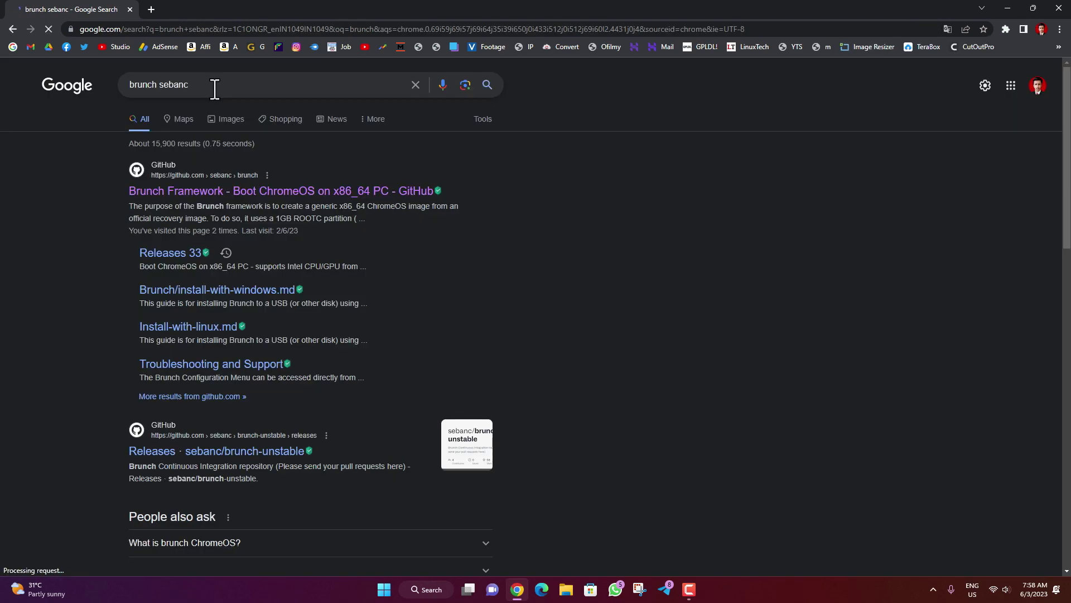
# Download brunch_r111_stable_20230414.tar.gz from the latest sebanc/brunch release on GitHub.
pyautogui.click(243, 192)
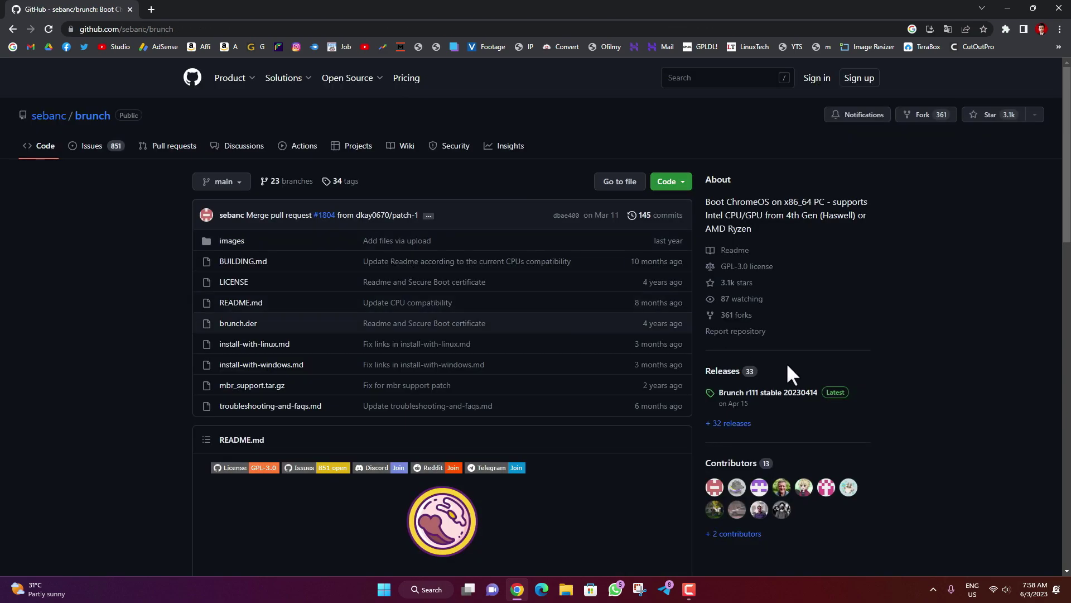
pyautogui.click(837, 394)
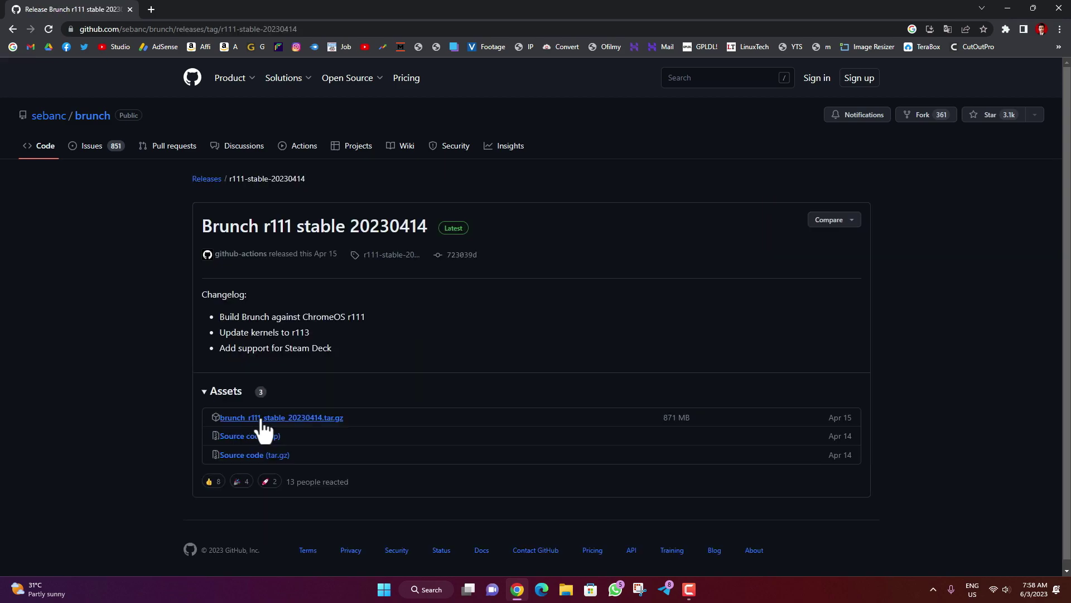
pyautogui.click(330, 420)
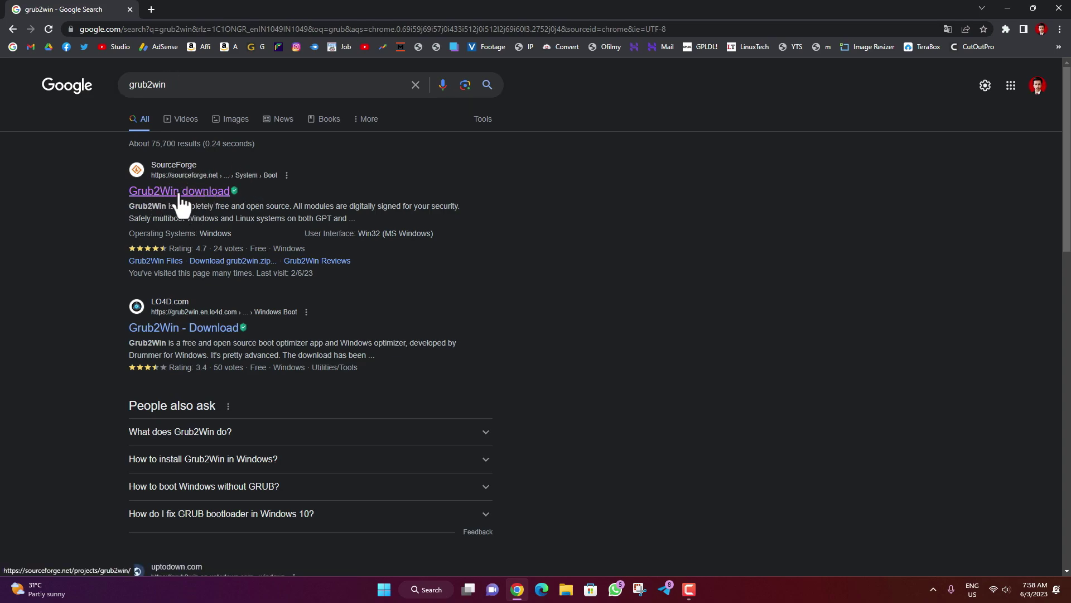
# Open the 'Grub2Win download' SourceForge result from the Google search.
pyautogui.click(200, 191)
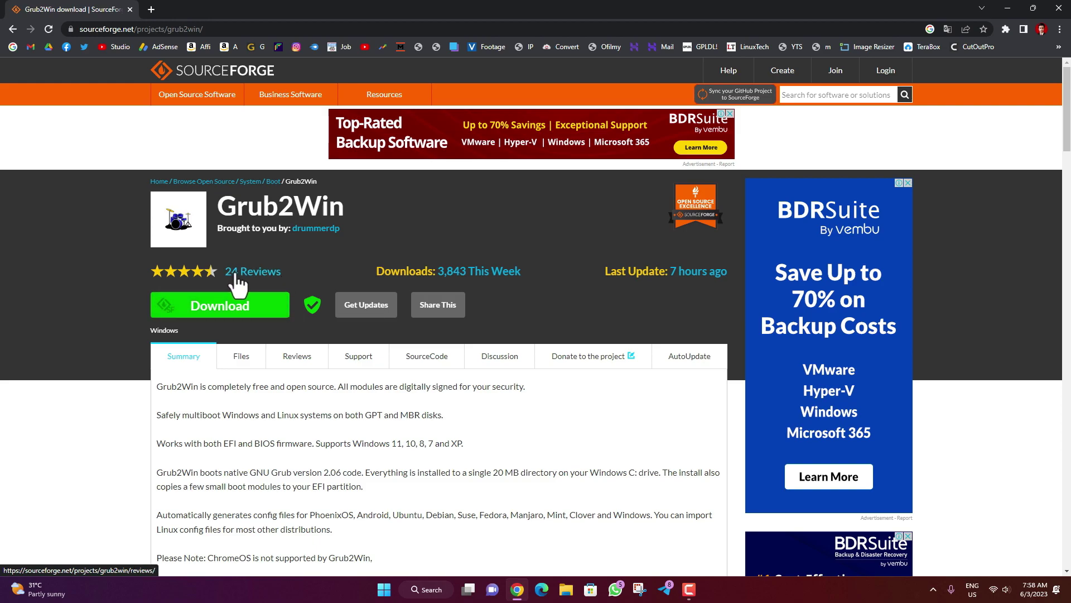
# Close Chrome, check grub2win, the brunch tar and zork bin in Downloads\Compressed, then minimize Explorer.
pyautogui.click(1058, 8)
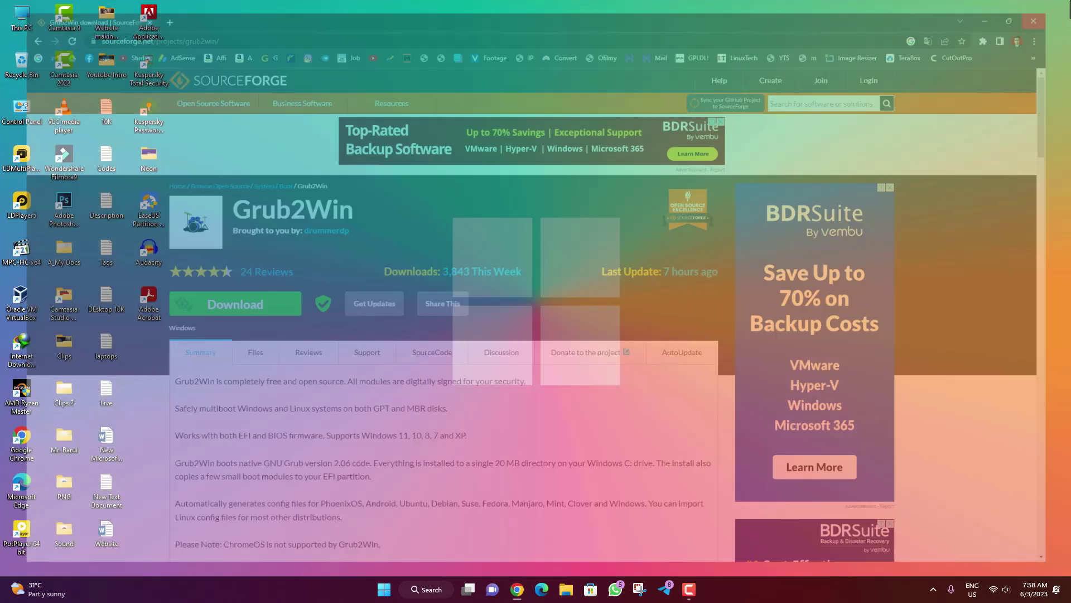
pyautogui.click(566, 589)
pyautogui.click(781, 157)
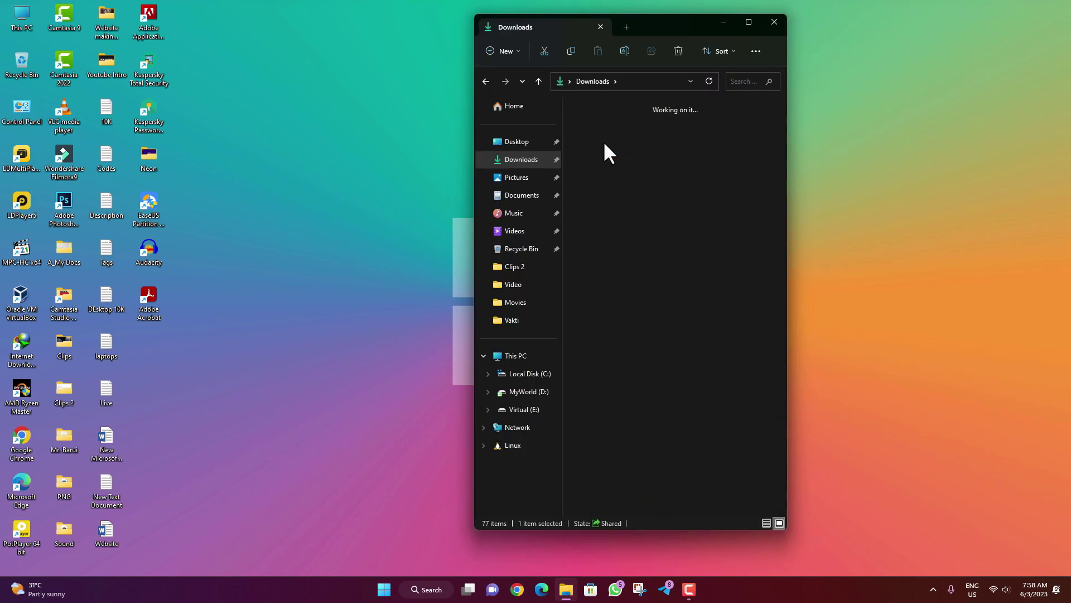
pyautogui.doubleClick(604, 140)
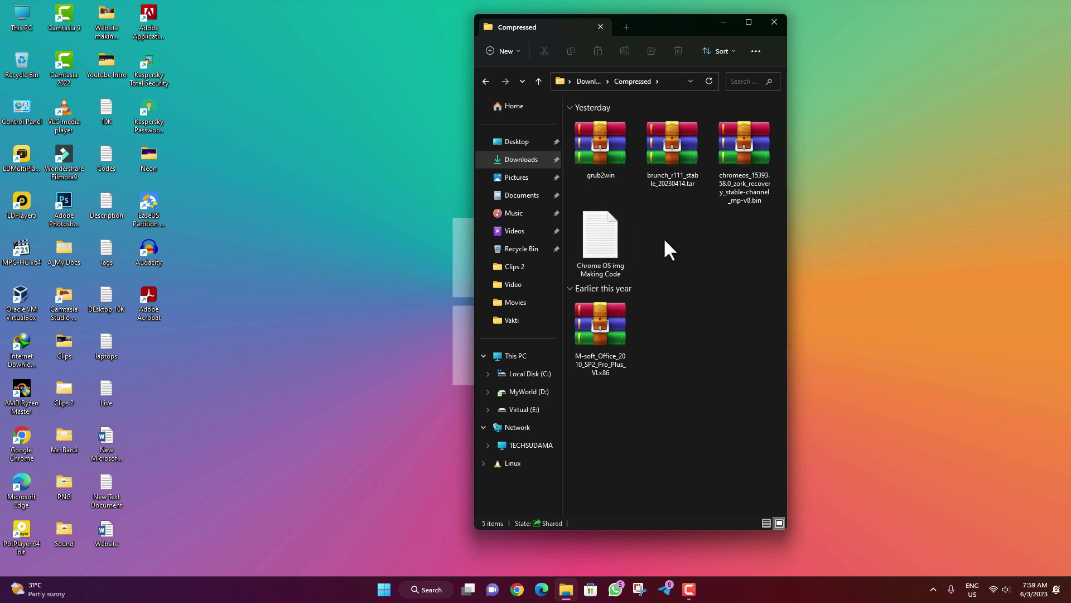
pyautogui.click(723, 22)
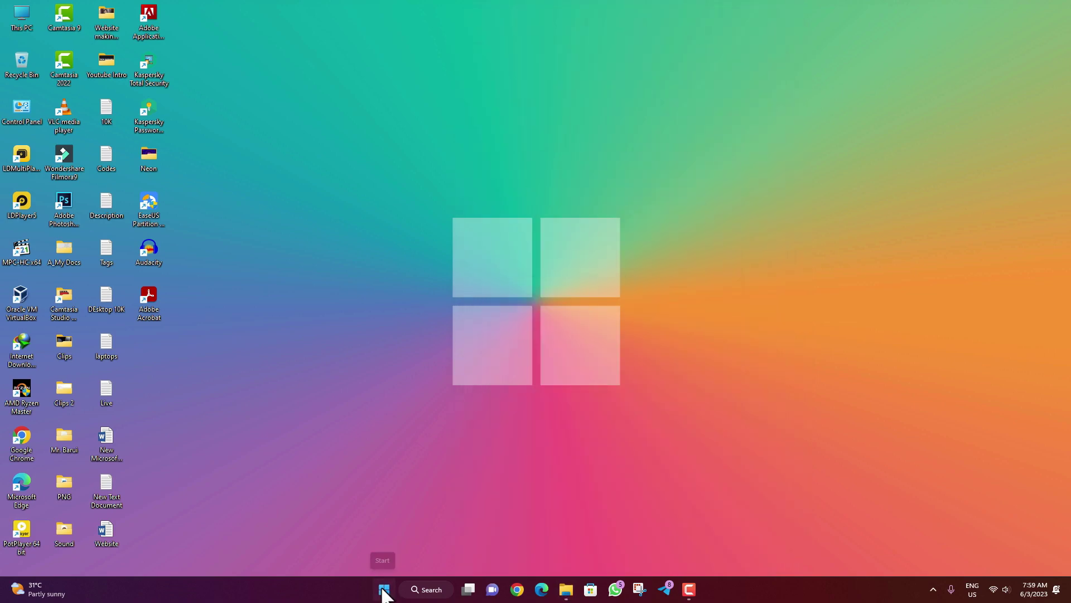
# Shrink the C: volume by 60000 MB in Disk Management.
pyautogui.rightClick(384, 591)
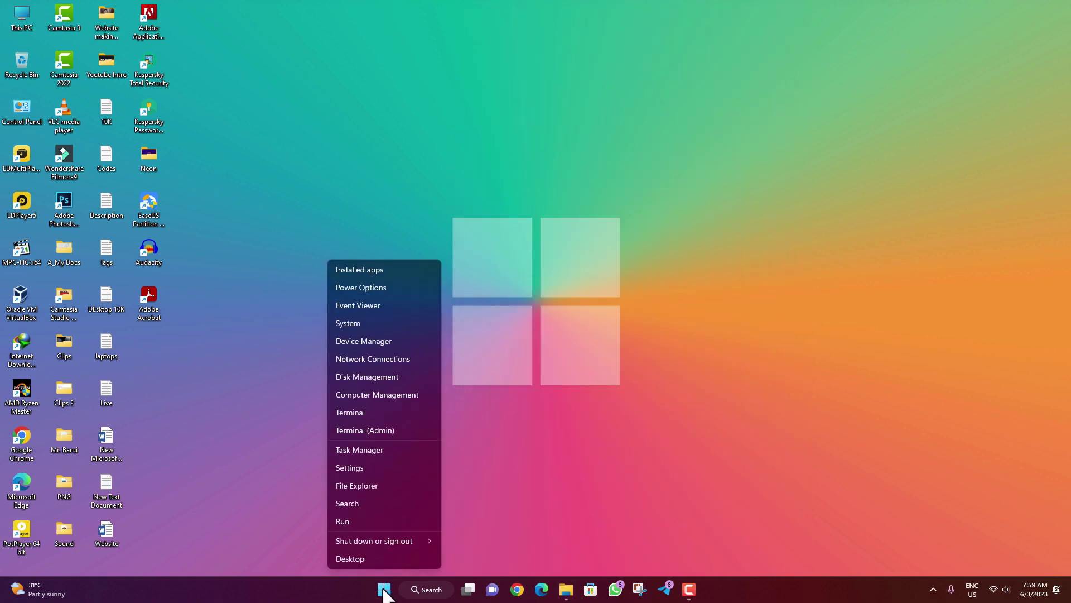
pyautogui.click(373, 377)
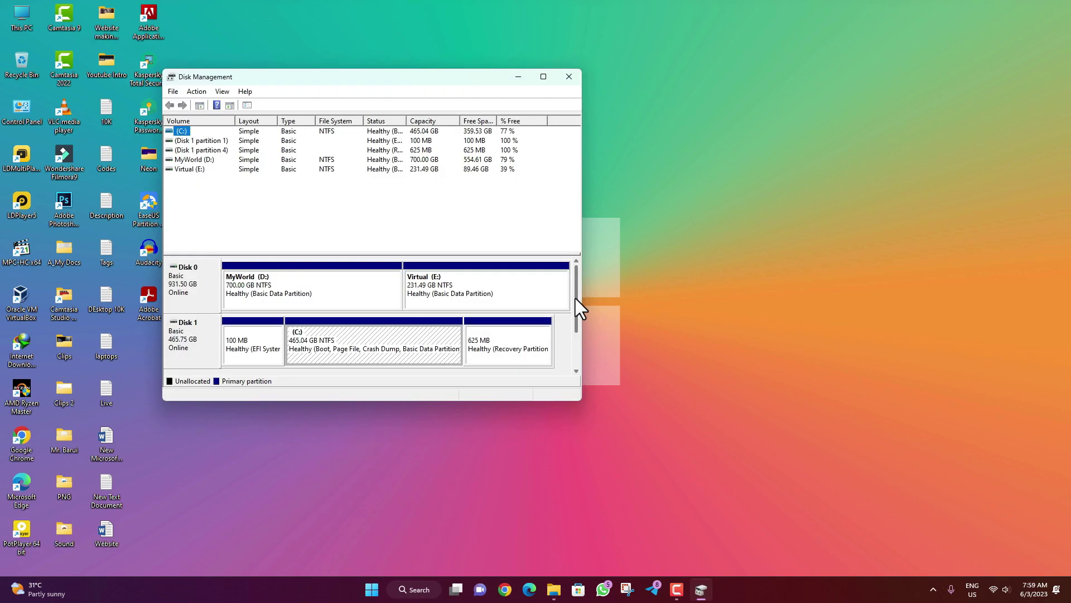
pyautogui.press('super+e')
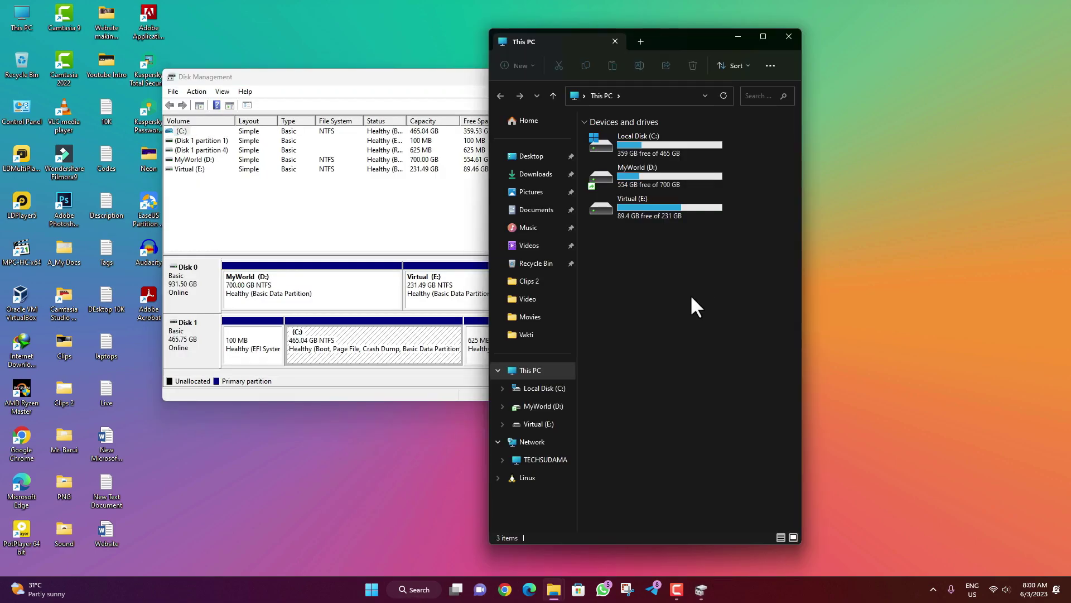
pyautogui.click(738, 36)
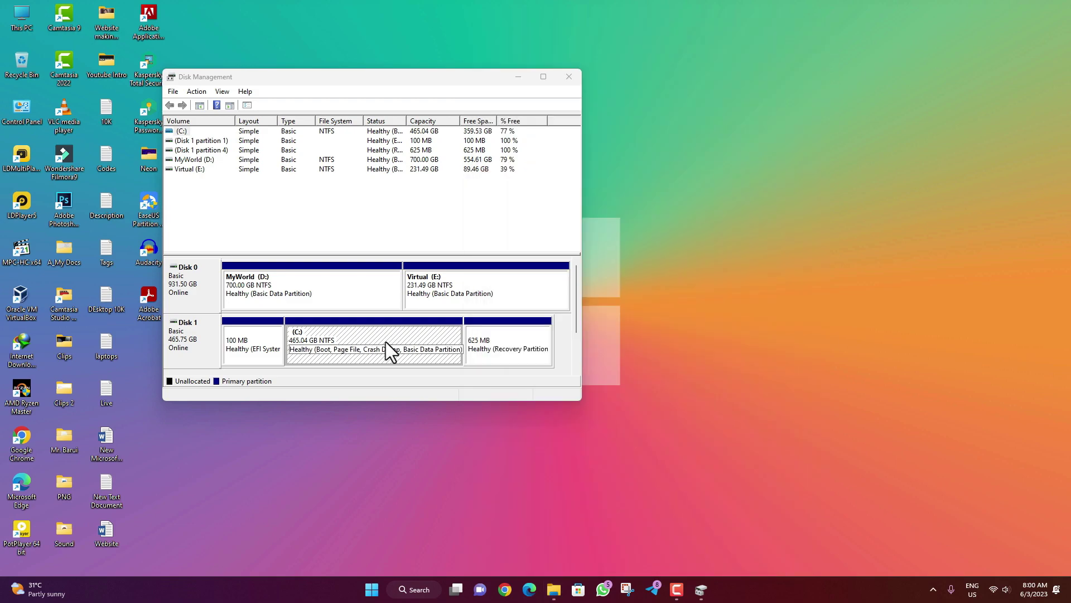
pyautogui.rightClick(379, 341)
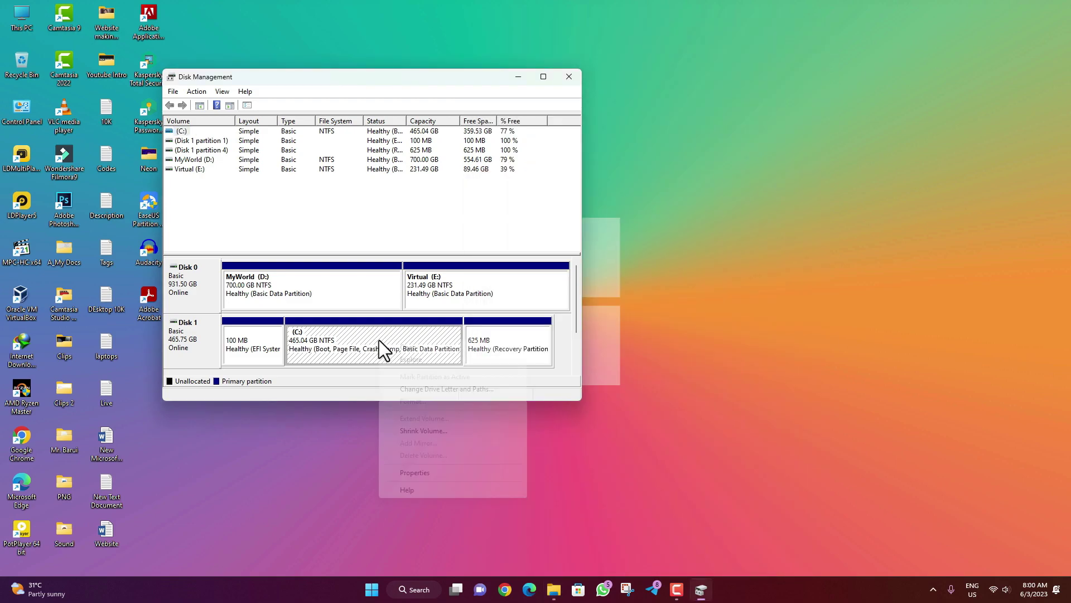
pyautogui.click(427, 433)
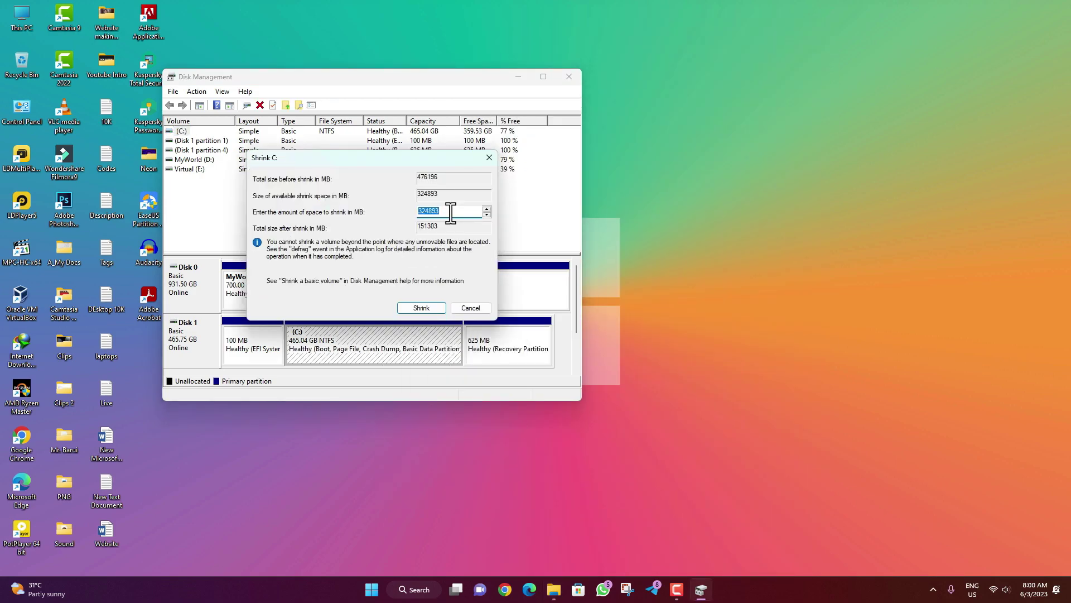
pyautogui.write('60000')
pyautogui.click(419, 308)
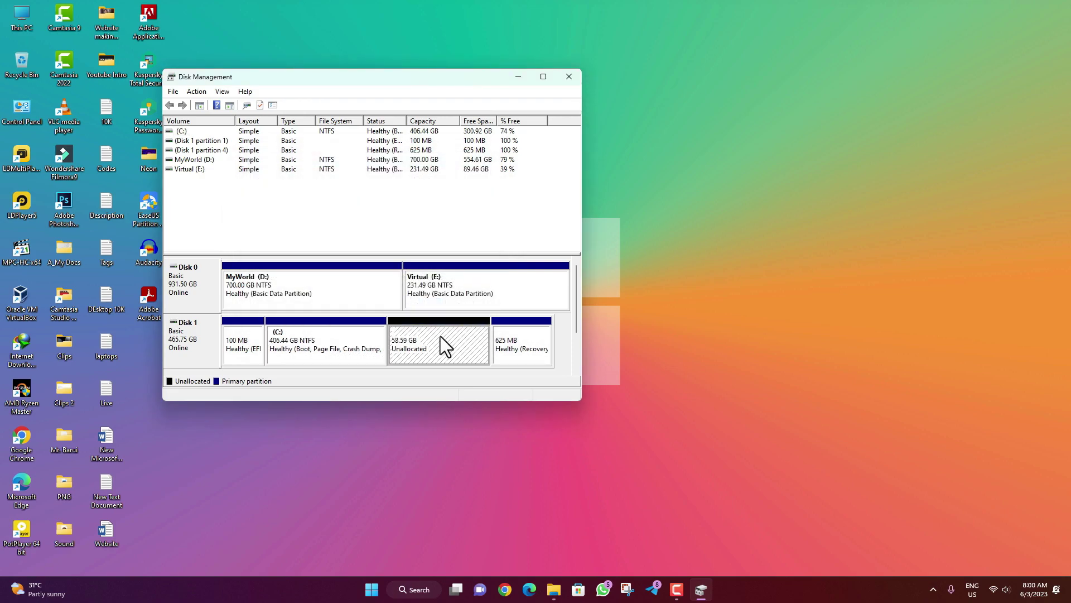
# Create an NTFS simple volume labelled ChromeOS as drive F: using all the unallocated space.
pyautogui.rightClick(440, 336)
pyautogui.click(473, 344)
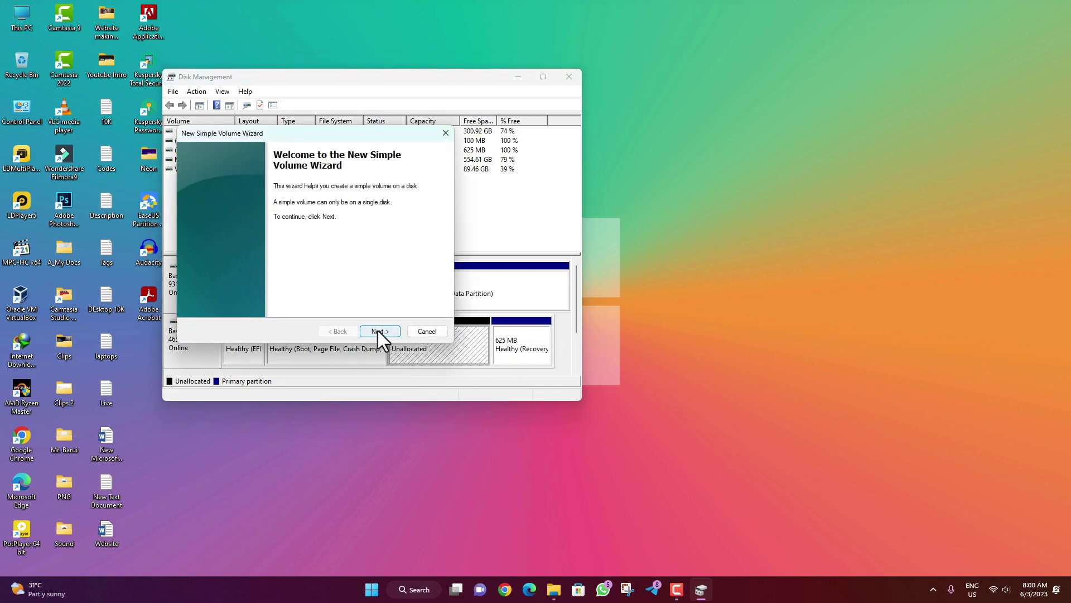
pyautogui.click(379, 331)
pyautogui.click(381, 330)
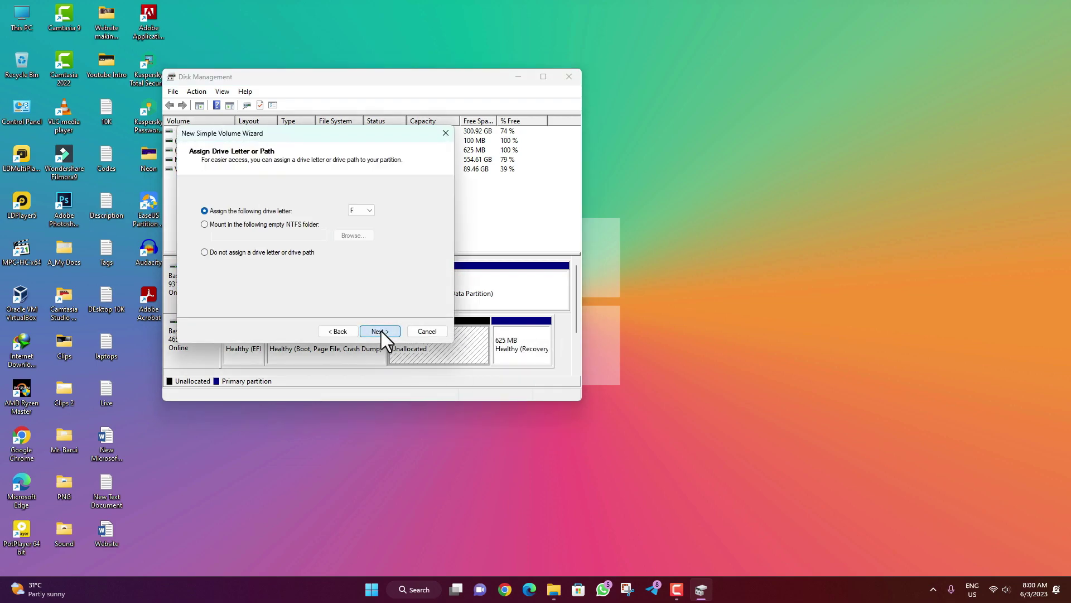
pyautogui.click(381, 331)
pyautogui.tripleClick(337, 266)
pyautogui.write('ChromeOS')
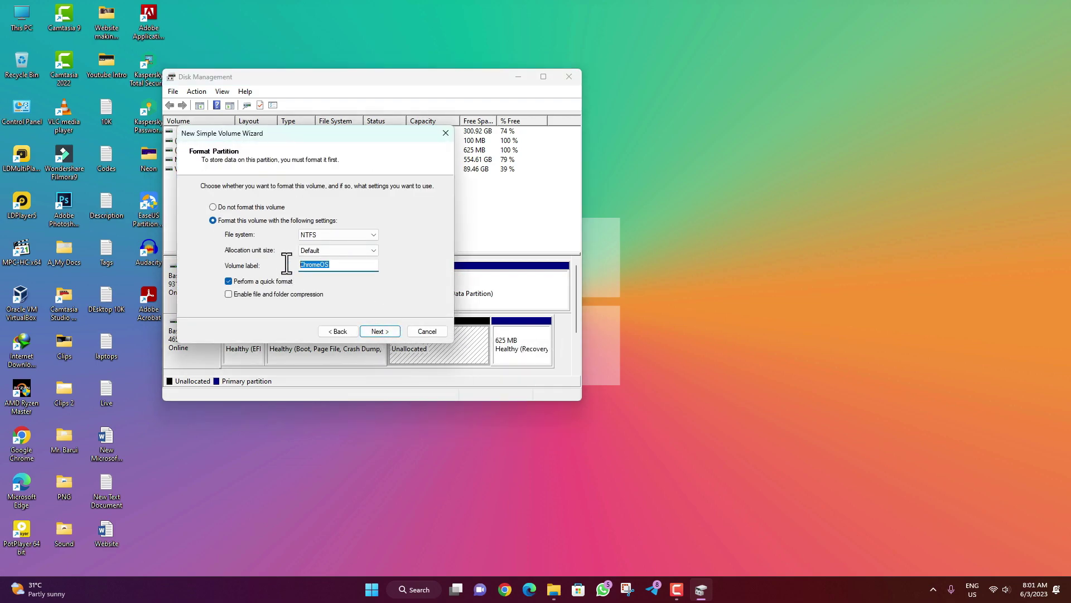
pyautogui.click(380, 331)
pyautogui.click(383, 331)
# Move the four downloaded setup files onto the ChromeOS (F:) drive.
pyautogui.click(569, 76)
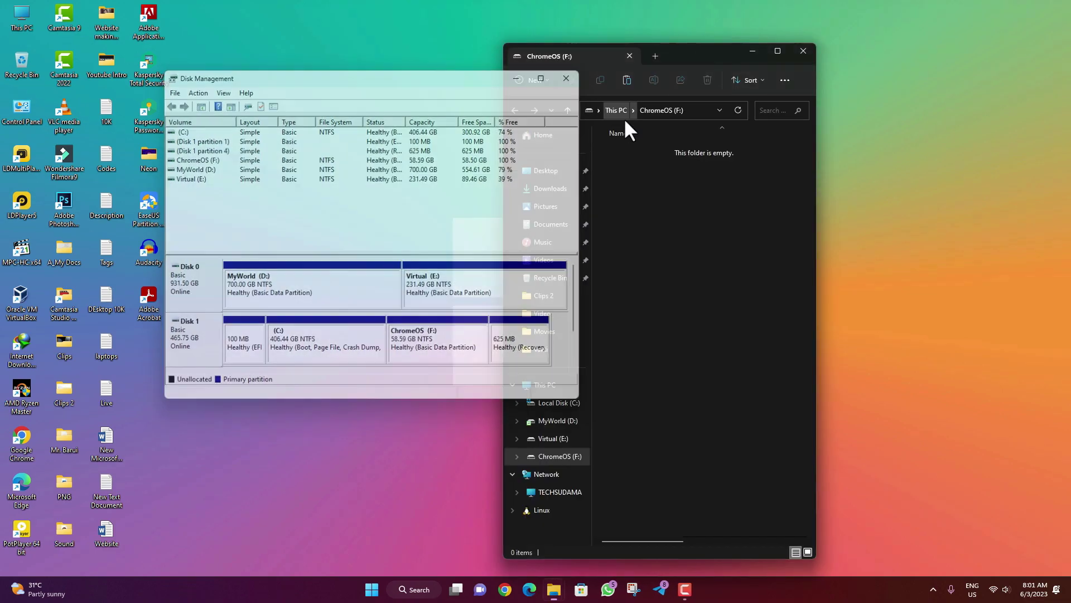
pyautogui.click(802, 51)
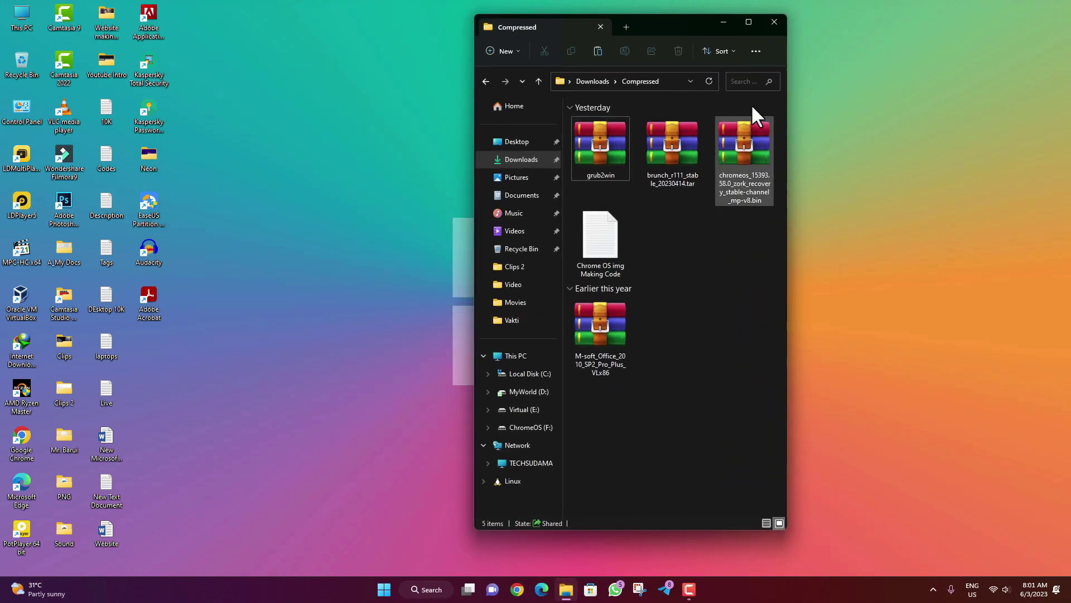
pyautogui.moveTo(659, 26); pyautogui.dragTo(882, 29)
pyautogui.doubleClick(27, 12)
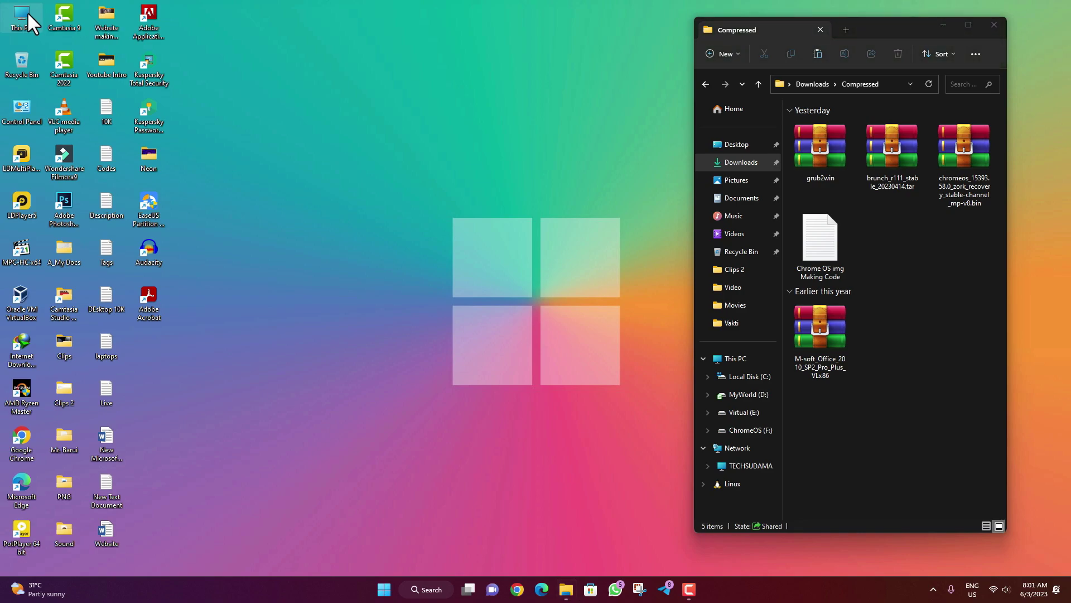
pyautogui.doubleClick(383, 252)
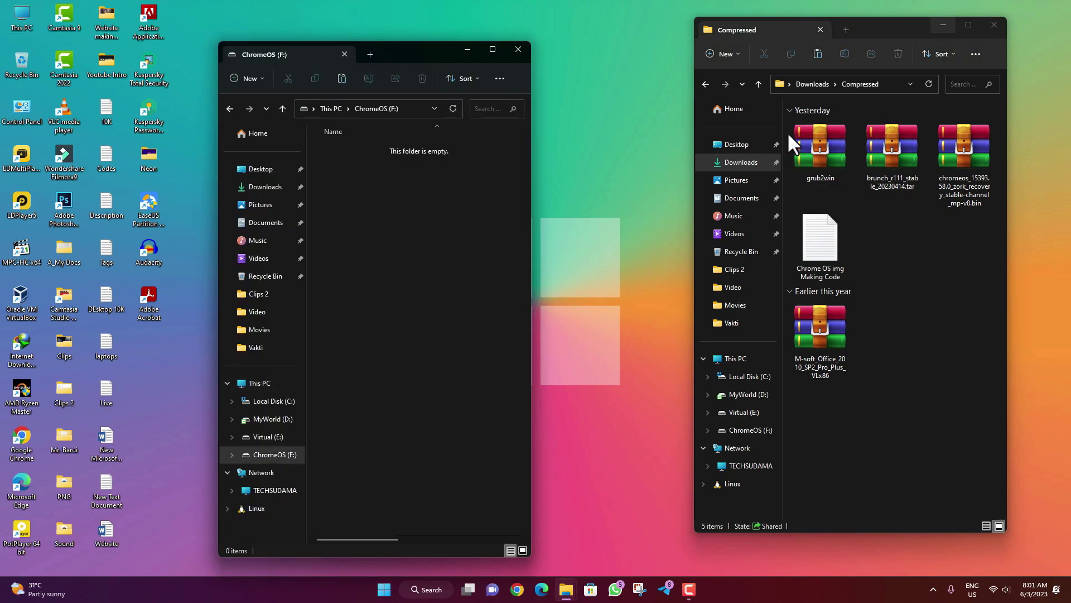
pyautogui.moveTo(788, 132); pyautogui.dragTo(968, 225)
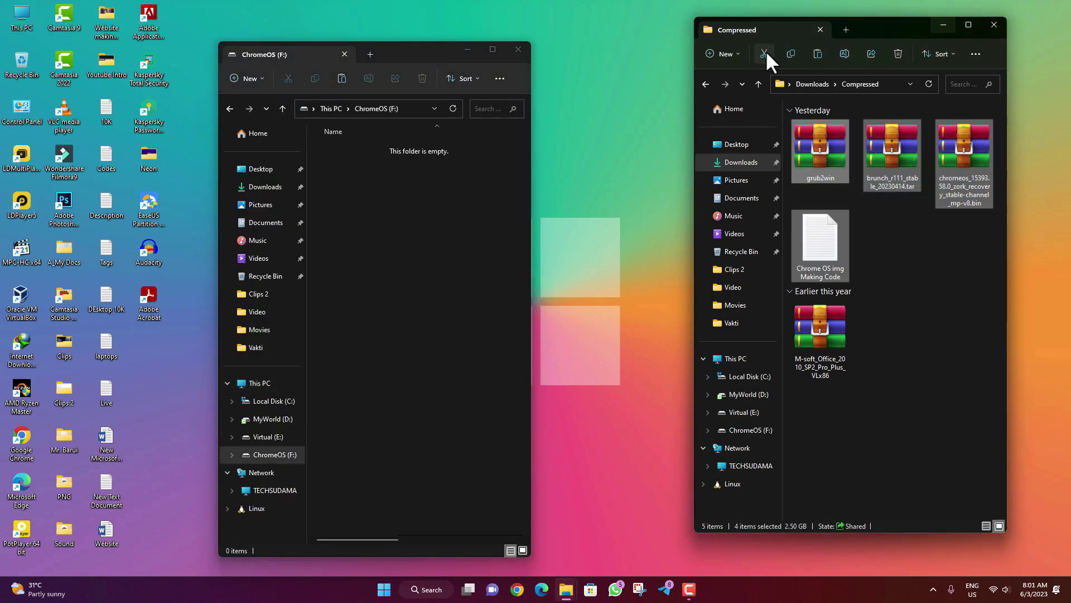
pyautogui.click(765, 54)
pyautogui.click(416, 256)
pyautogui.hotkey('ctrl', 'v')
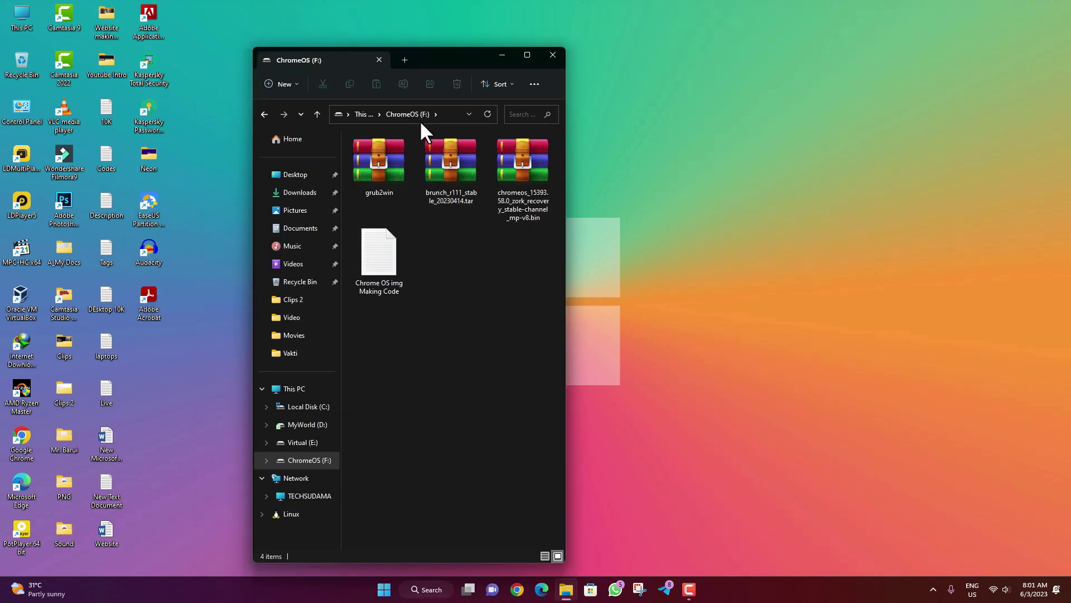
# Rename the recovery archive to chromeos and extract all its contents.
pyautogui.click(518, 162)
pyautogui.rightClick(518, 162)
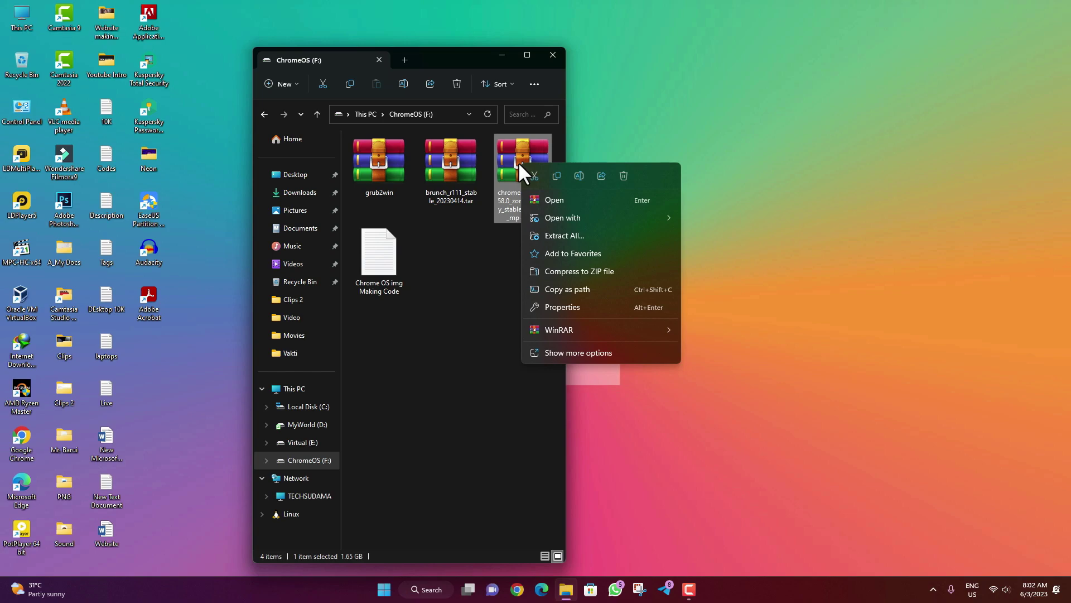
pyautogui.press('F2')
pyautogui.write('chromeos')
pyautogui.press('Return')
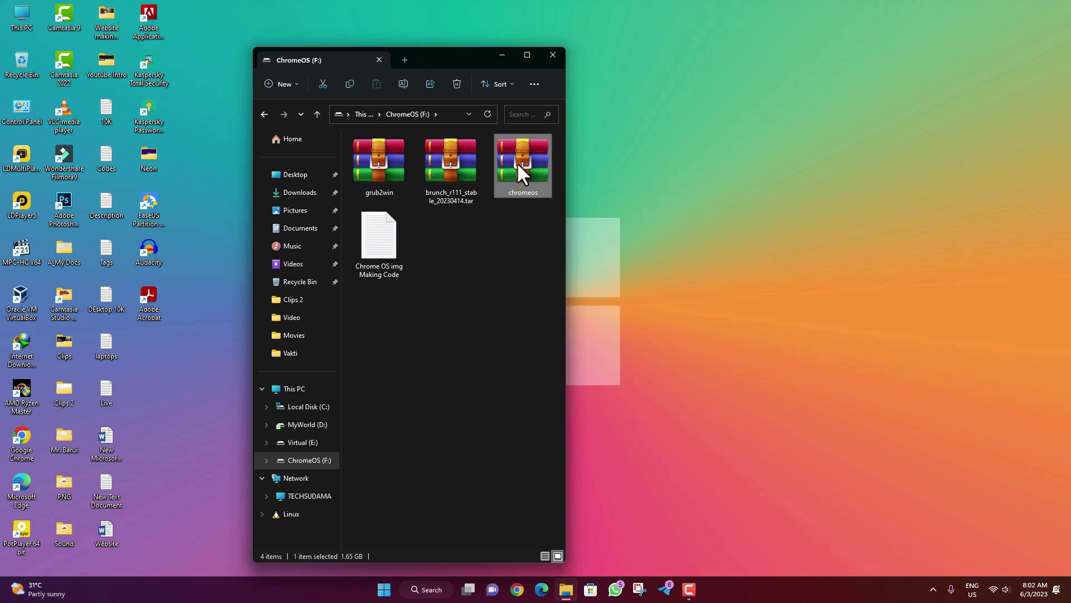
pyautogui.rightClick(517, 162)
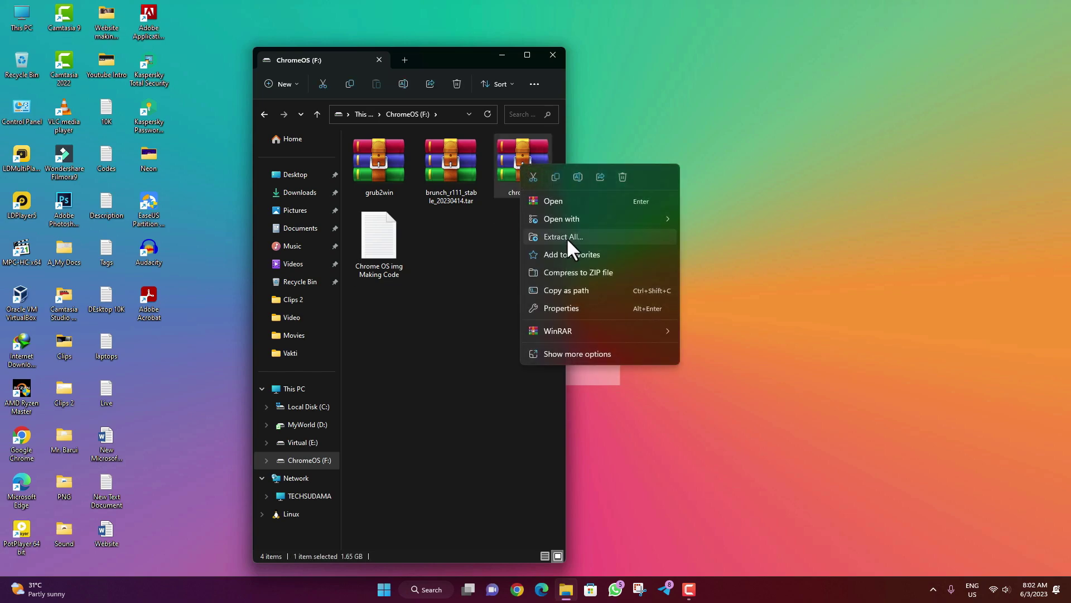
pyautogui.click(567, 236)
pyautogui.click(640, 400)
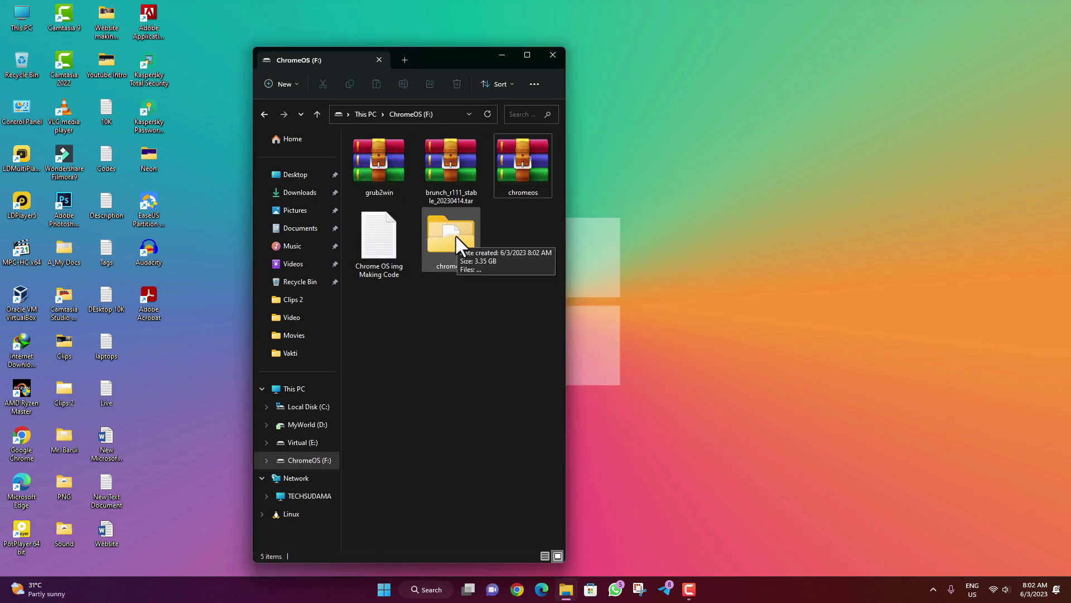
# Move the zork recovery .bin file from the extracted folder to the root of ChromeOS (F:).
pyautogui.doubleClick(456, 235)
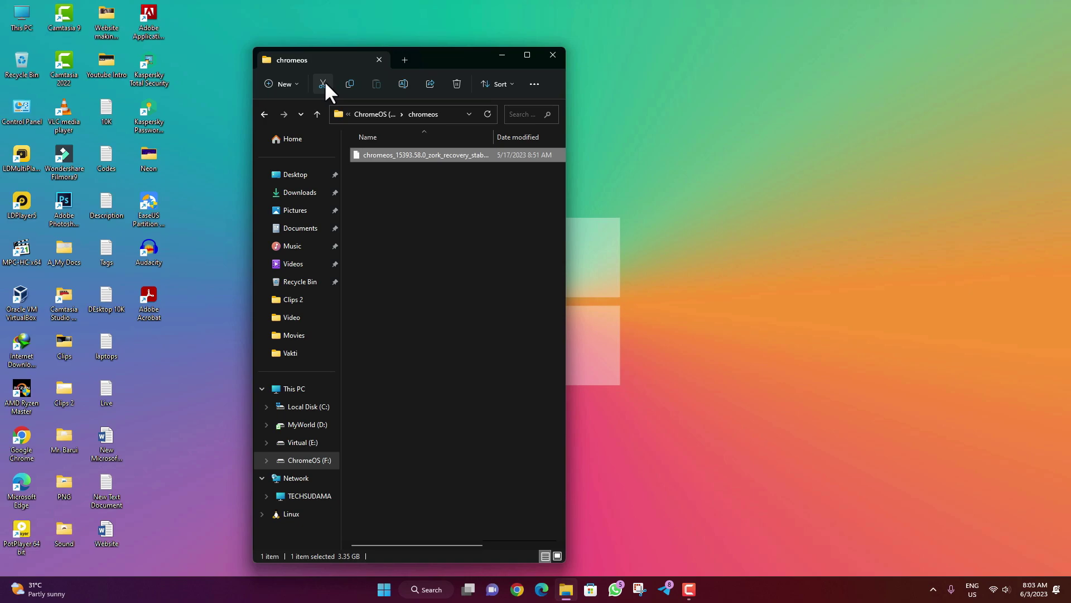
pyautogui.click(323, 83)
pyautogui.click(317, 114)
pyautogui.click(377, 84)
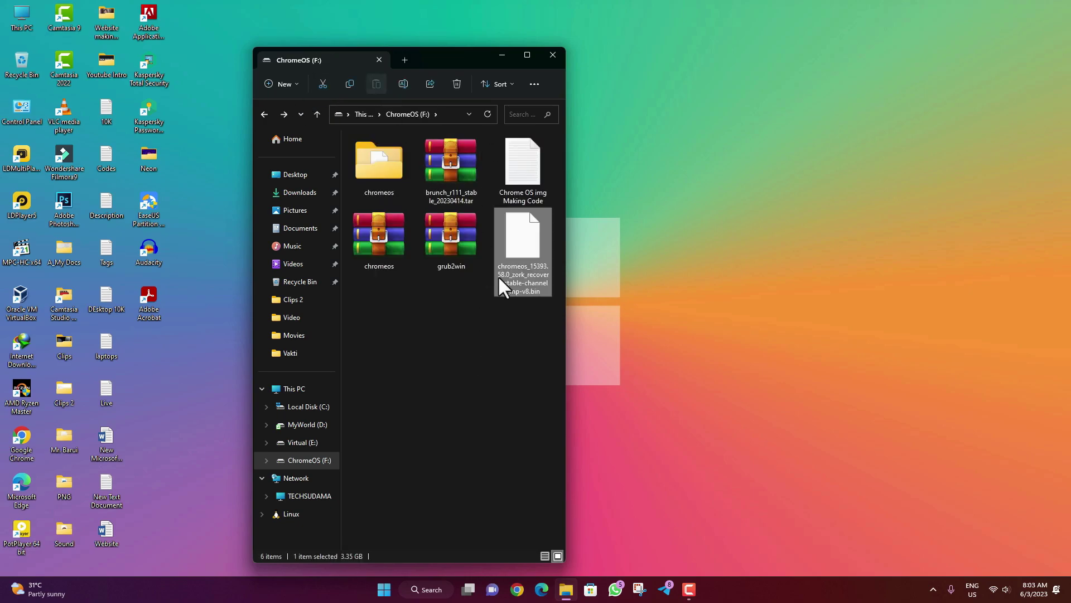
pyautogui.click(501, 55)
# Launch the Ubuntu terminal beside the command notes and run sudo apt-get update.
pyautogui.click(384, 589)
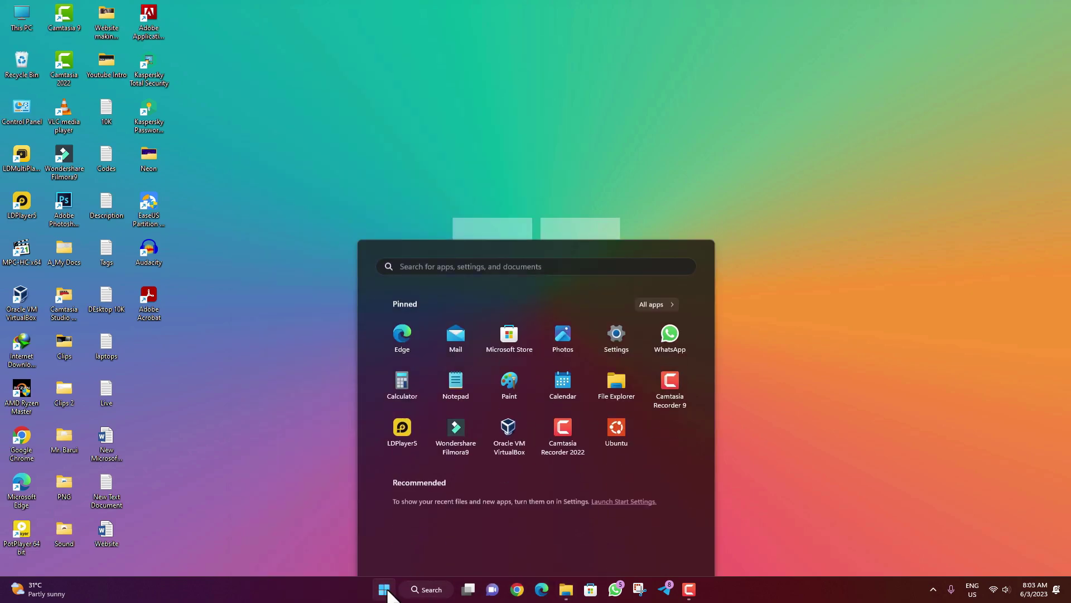
pyautogui.click(614, 360)
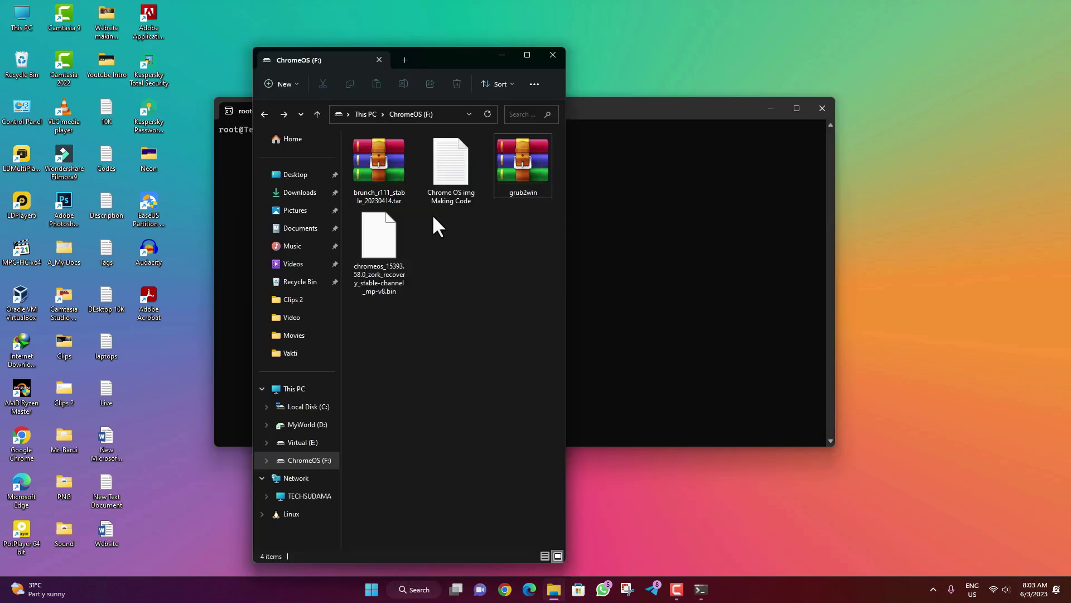
pyautogui.doubleClick(451, 167)
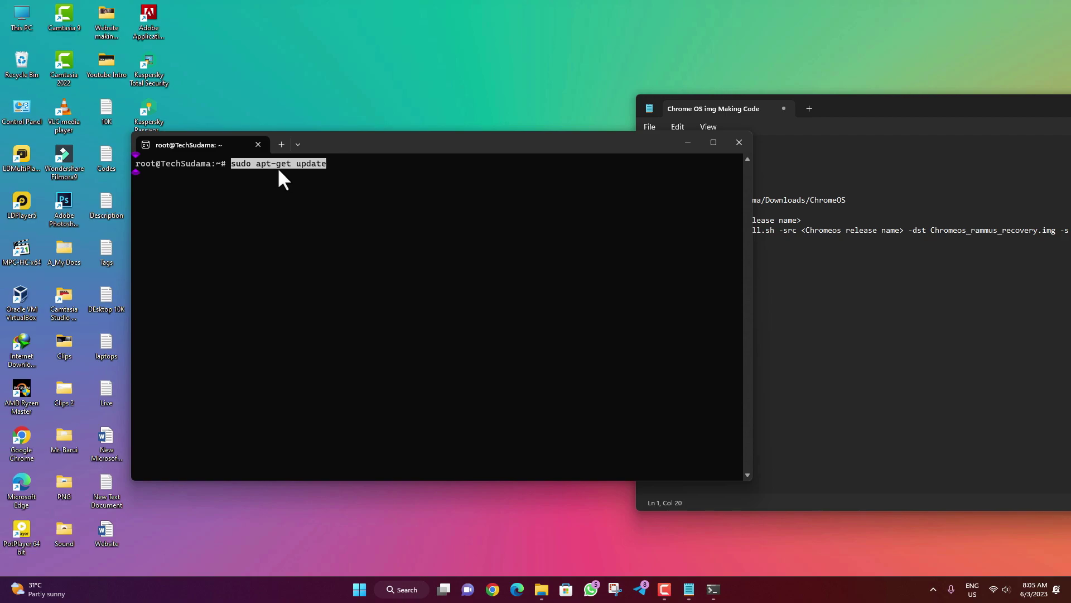
pyautogui.press('Return')
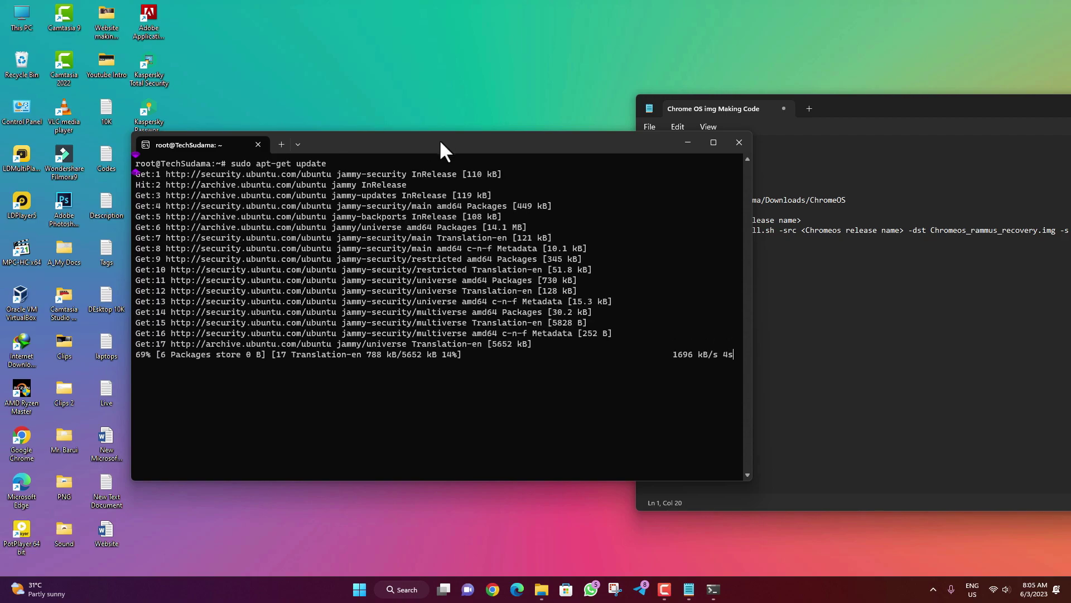
pyautogui.moveTo(440, 139); pyautogui.dragTo(324, 99)
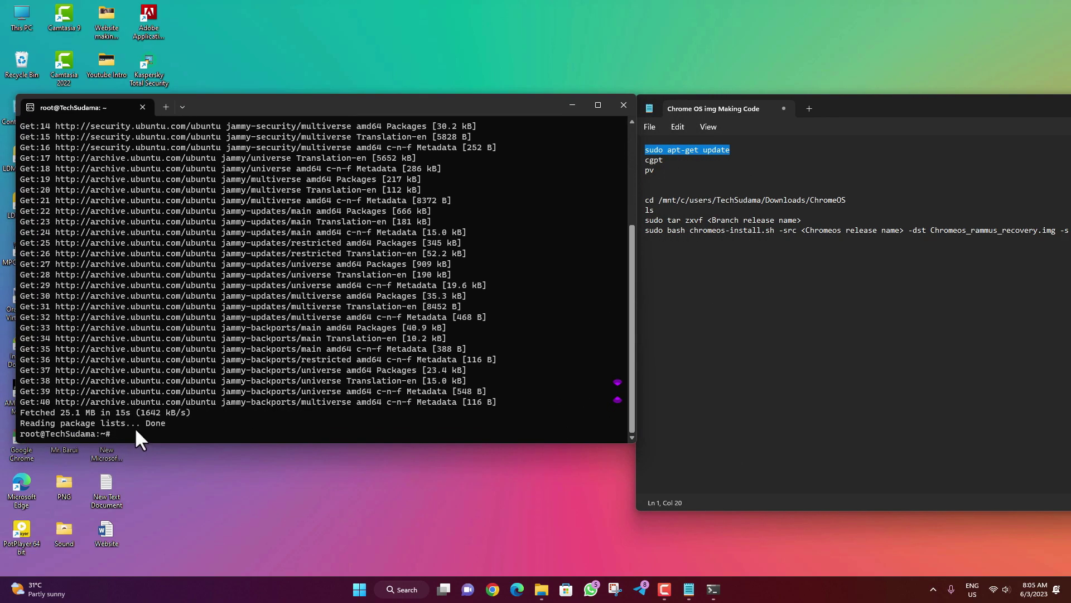
# Install the cgpt package with apt install cgpt.
pyautogui.write('cgpt')
pyautogui.press('Return')
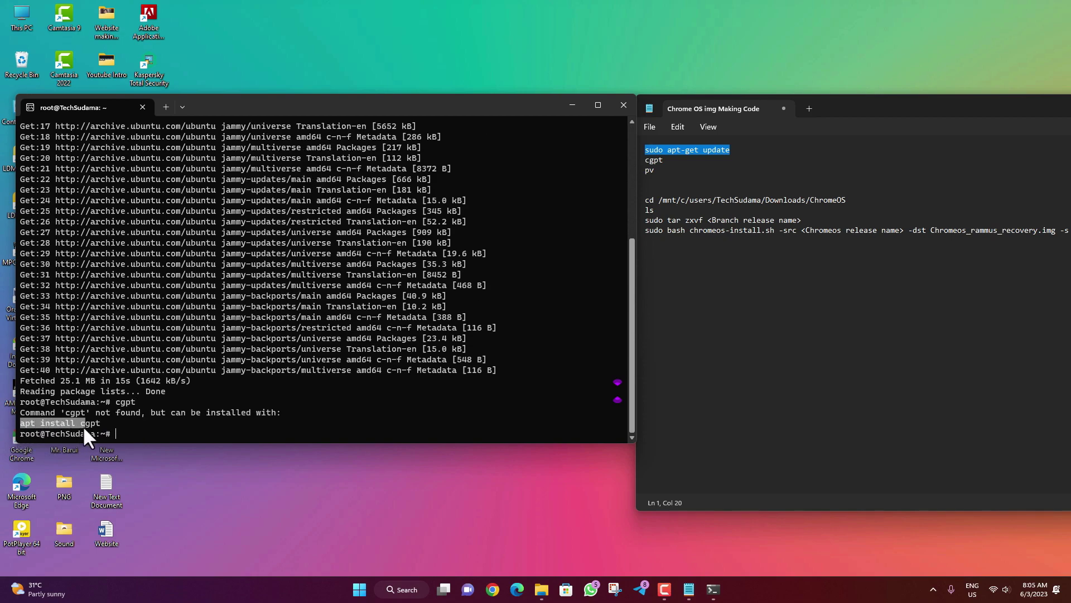
pyautogui.hotkey('ctrl', 'c')
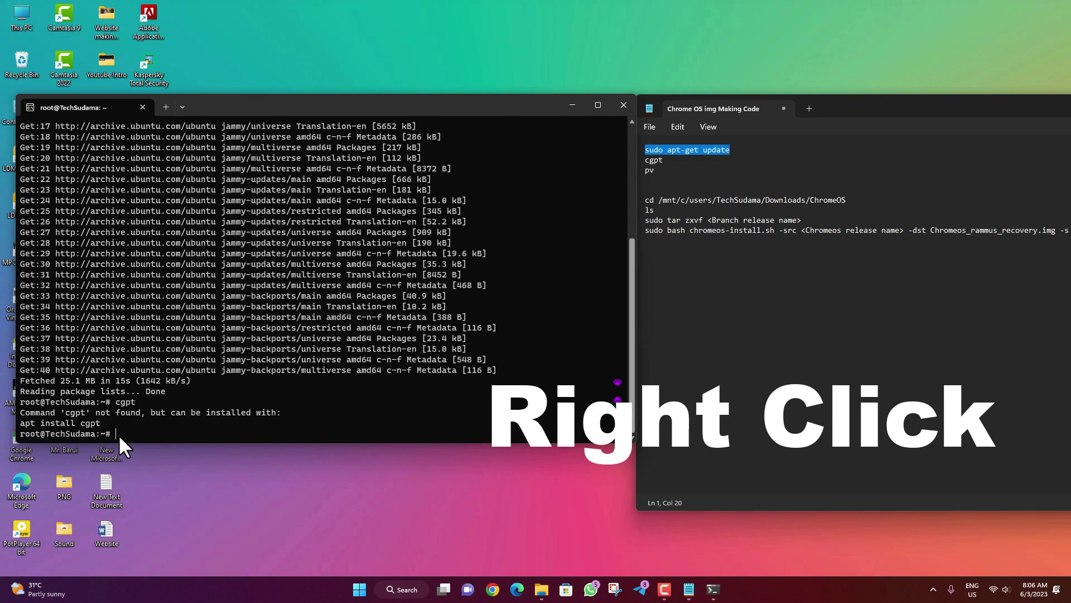
pyautogui.rightClick(118, 434)
pyautogui.press('Return')
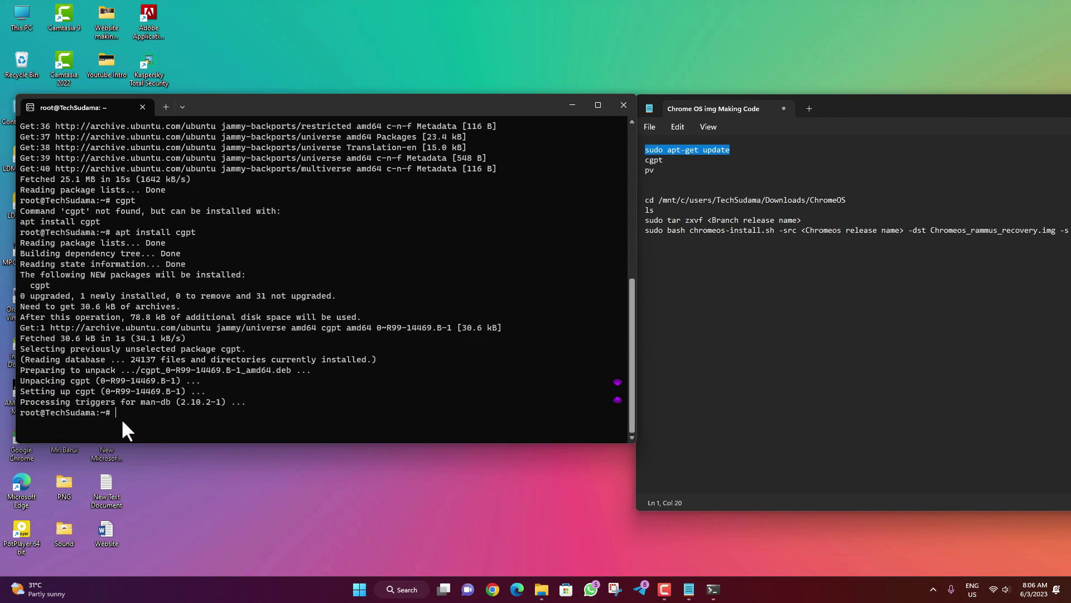
# Install the pv package with apt install pv.
pyautogui.write('pv')
pyautogui.press('Return')
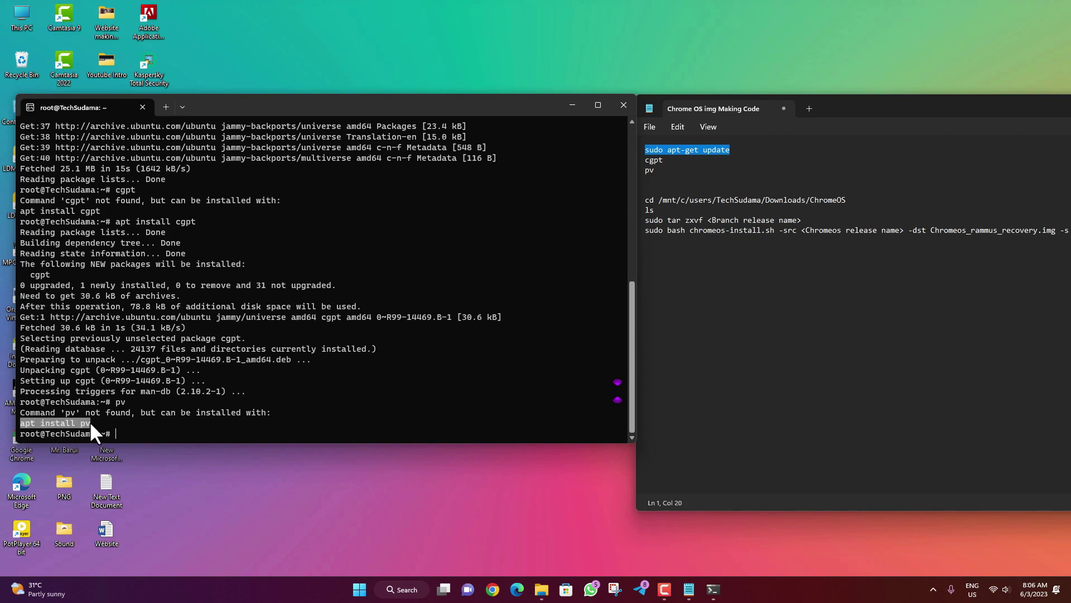
pyautogui.hotkey('ctrl', 'c')
pyautogui.hotkey('ctrl', 'v')
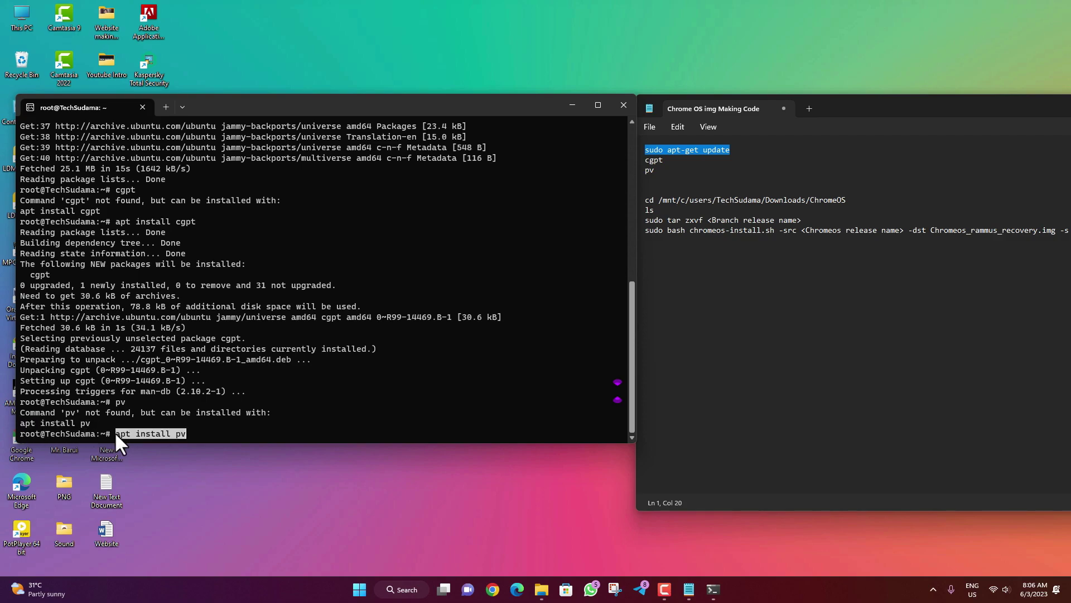
pyautogui.press('Return')
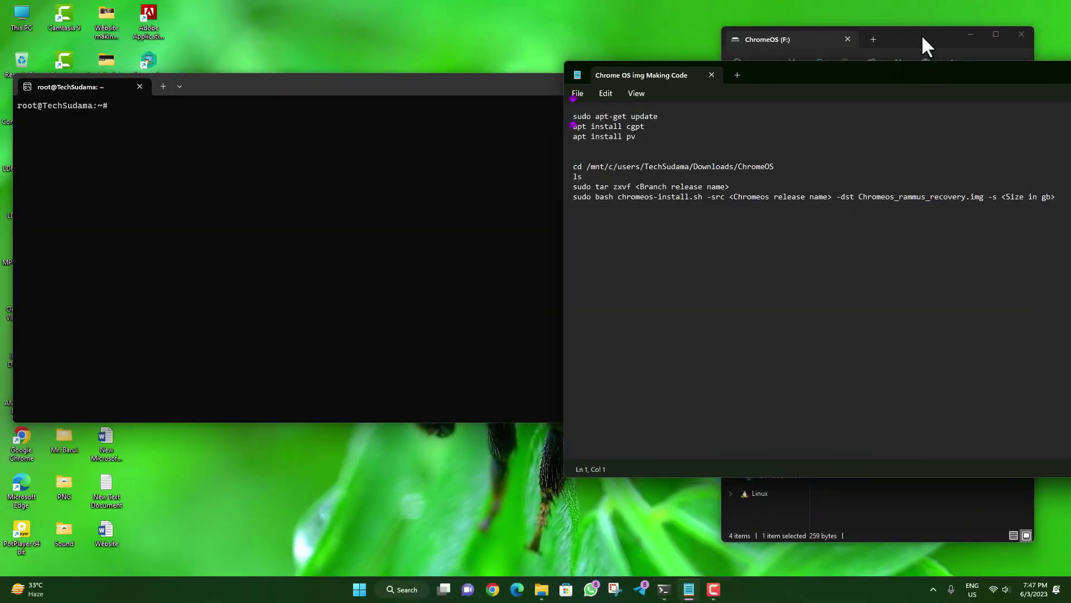
# Replace <Branch release name> in the tar command with brunch_r111_stable_20230414.tar.
pyautogui.click(922, 34)
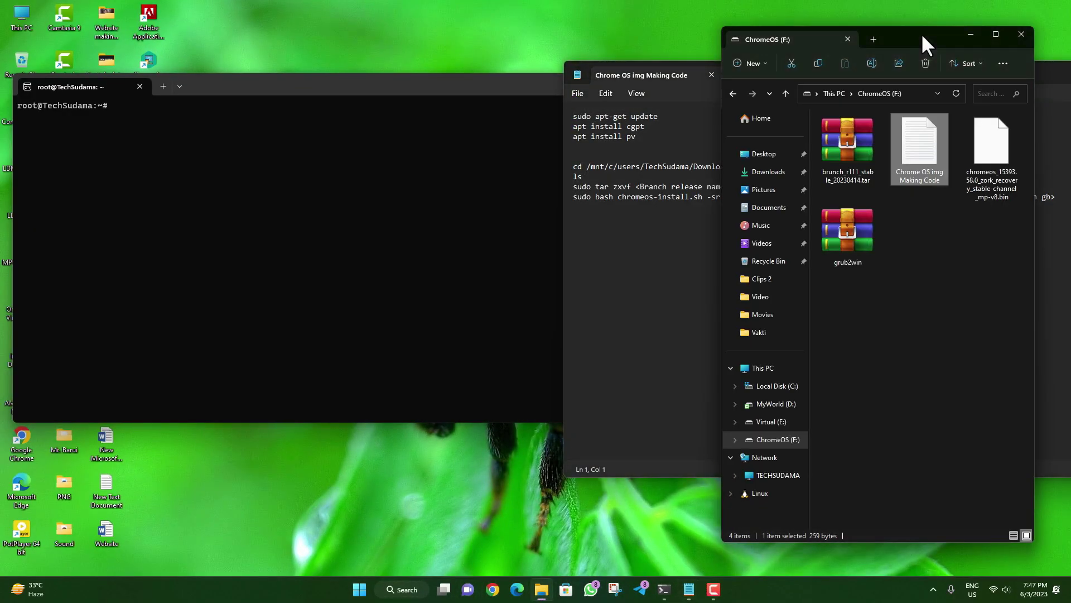
pyautogui.click(846, 142)
pyautogui.rightClick(849, 134)
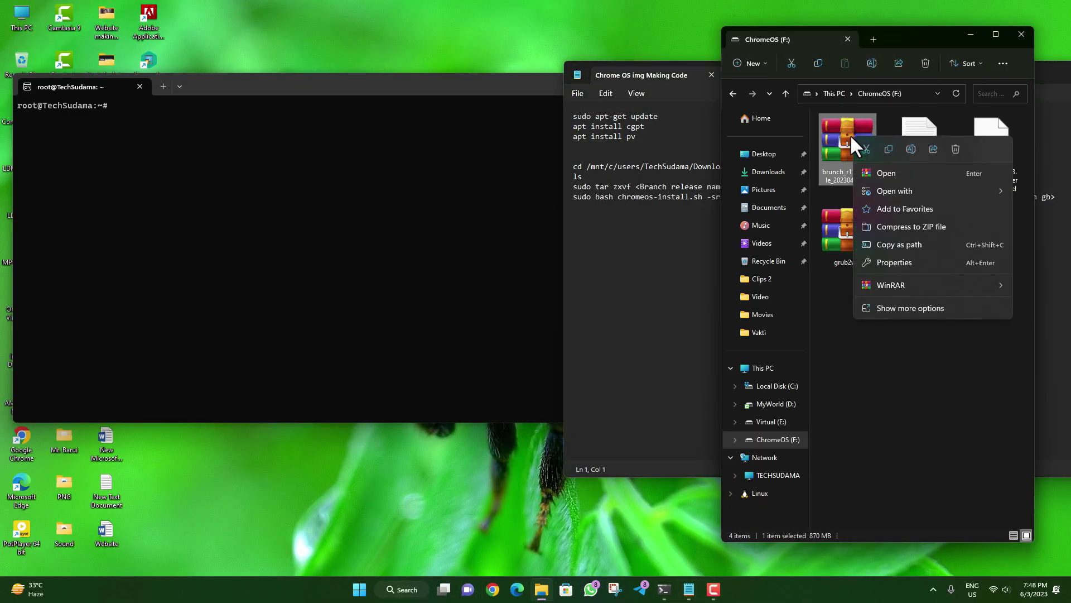
pyautogui.click(911, 149)
pyautogui.rightClick(844, 176)
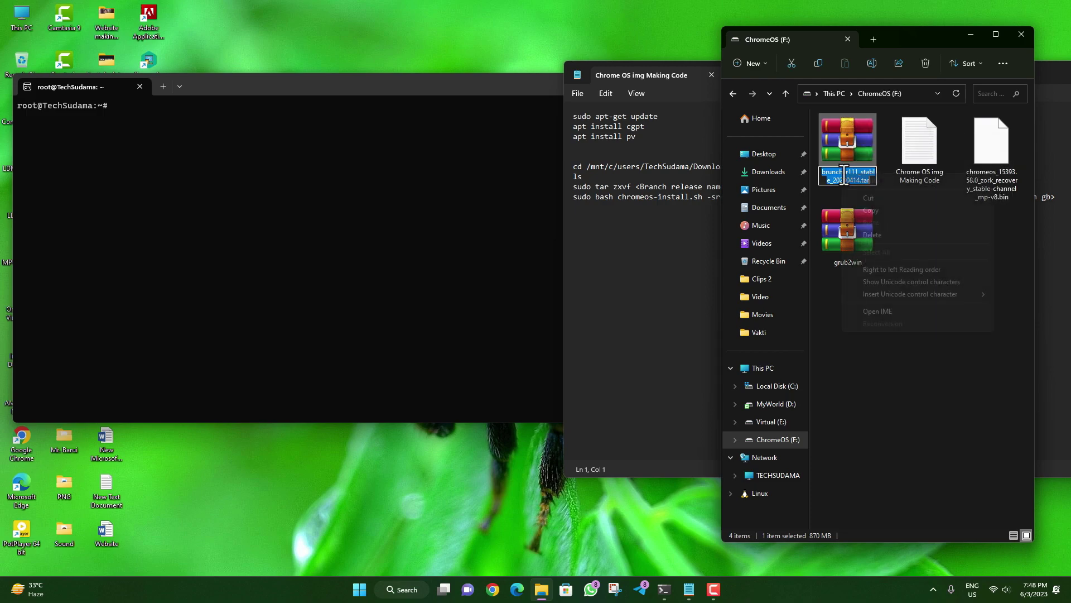
pyautogui.click(870, 211)
pyautogui.click(686, 249)
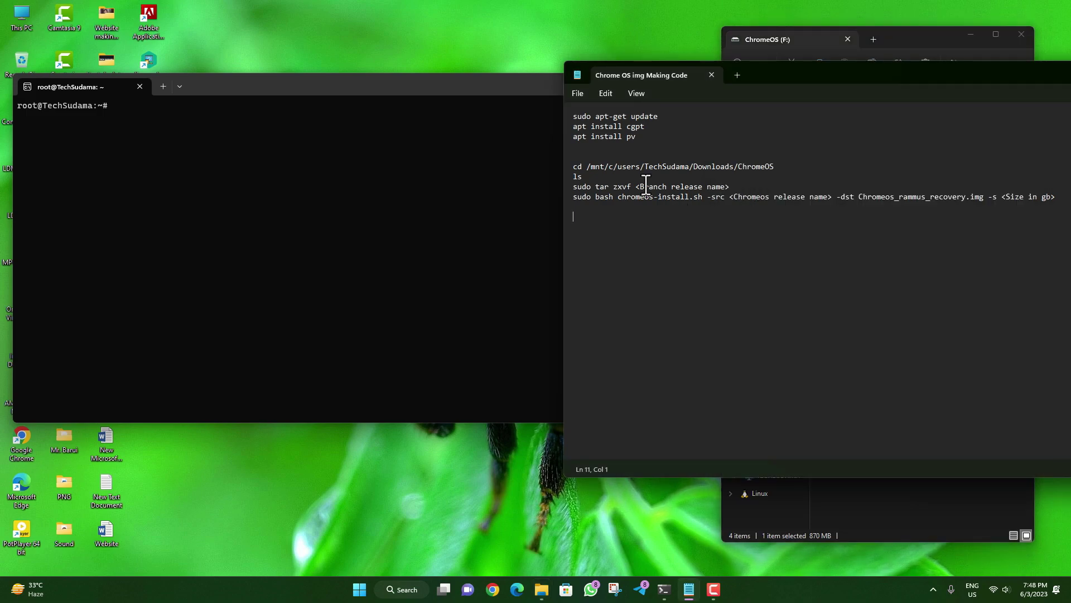
pyautogui.moveTo(638, 188); pyautogui.dragTo(733, 186)
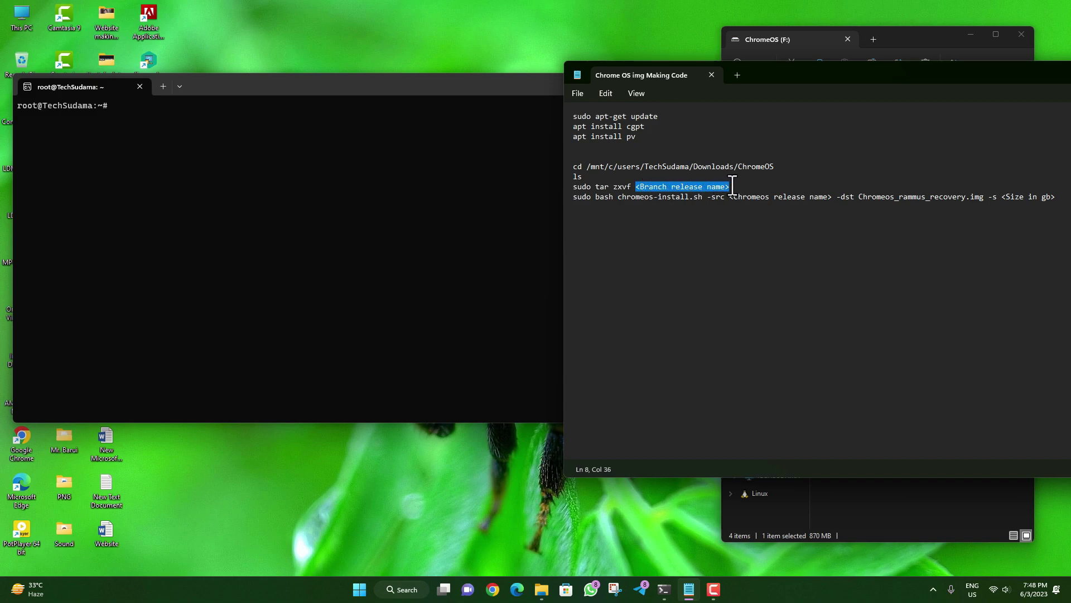
pyautogui.rightClick(701, 183)
pyautogui.click(736, 266)
# Replace <Chromeos release name> with chromeos_15393.58.0_zork_recovery_stable-channel_mp-v8.bin in the install command.
pyautogui.click(909, 31)
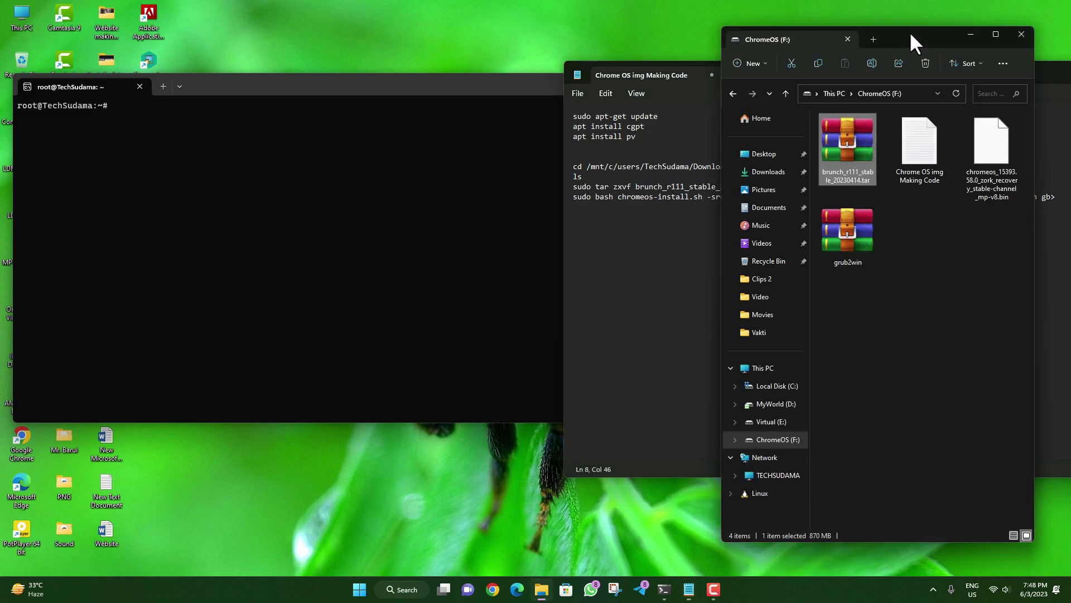
pyautogui.click(989, 146)
pyautogui.click(872, 64)
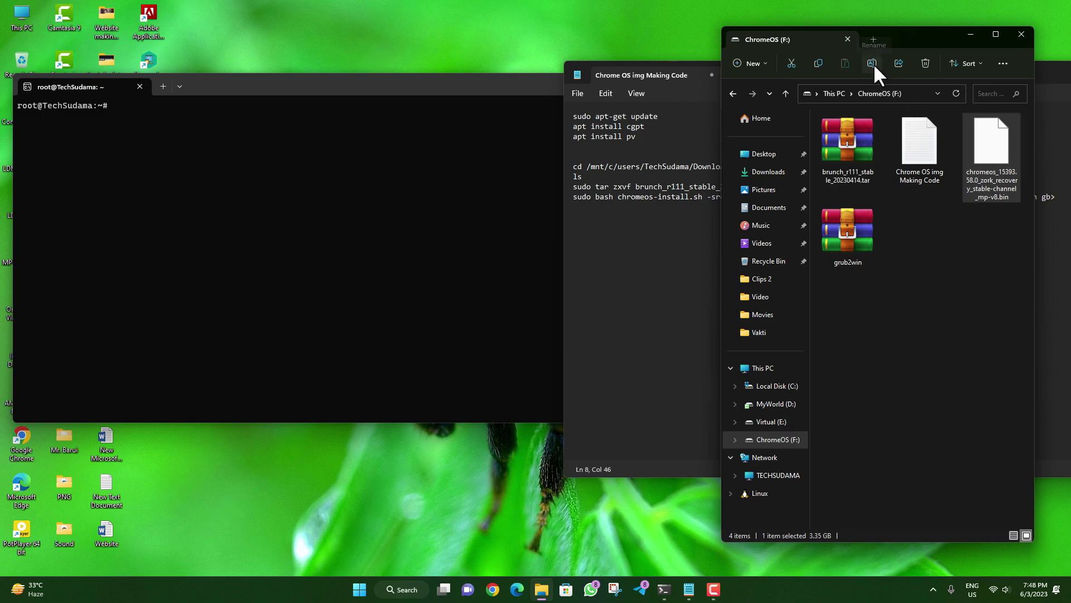
pyautogui.click(1008, 210)
pyautogui.hotkey('ctrl', 'a')
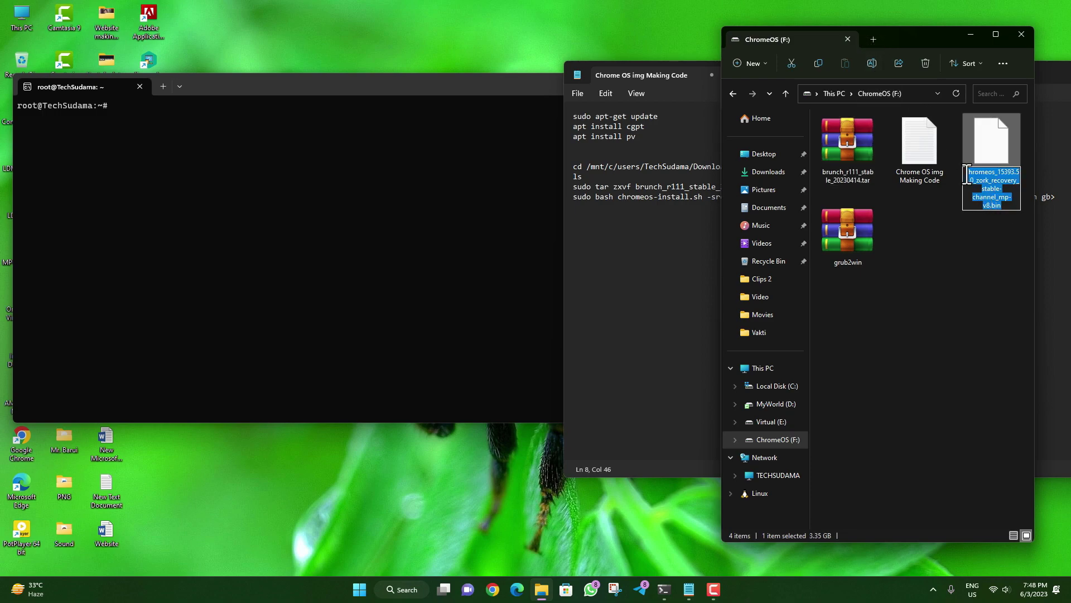
pyautogui.rightClick(986, 180)
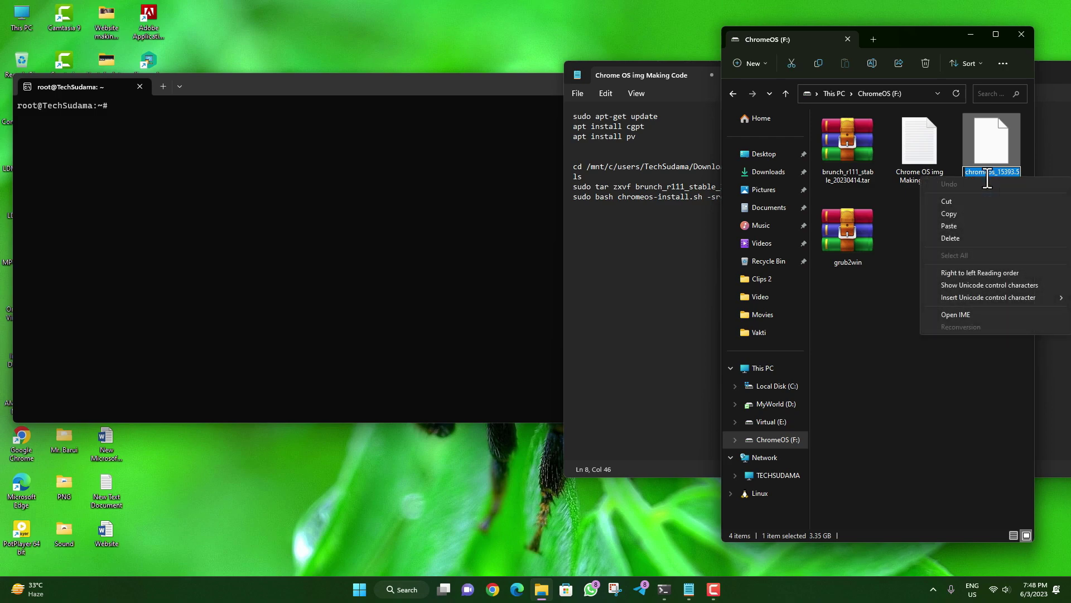
pyautogui.click(960, 213)
pyautogui.click(660, 284)
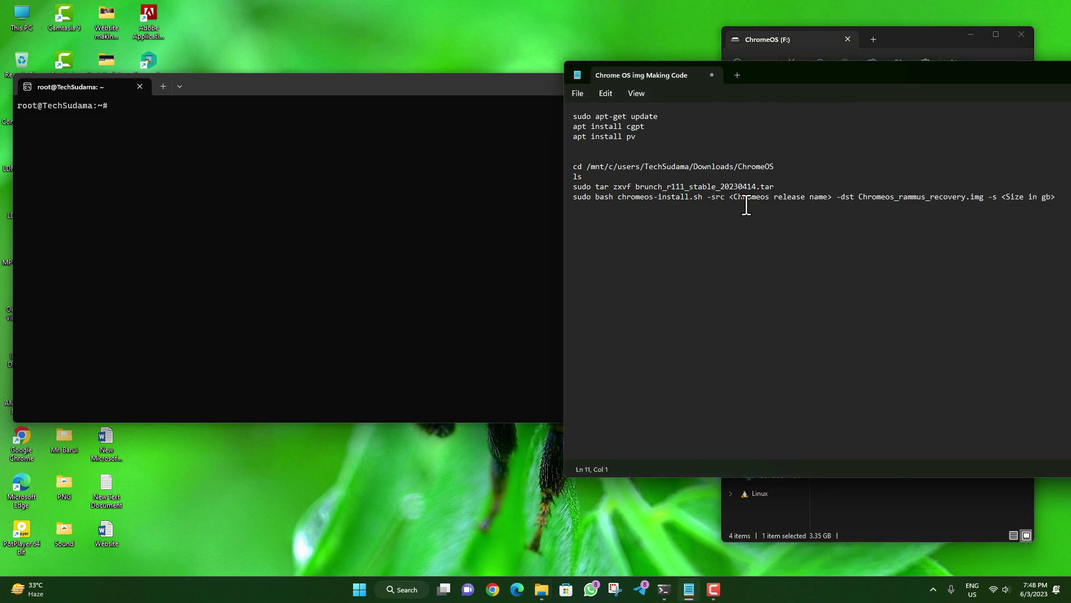
pyautogui.click(734, 198)
pyautogui.moveTo(734, 198); pyautogui.dragTo(833, 198)
pyautogui.rightClick(780, 195)
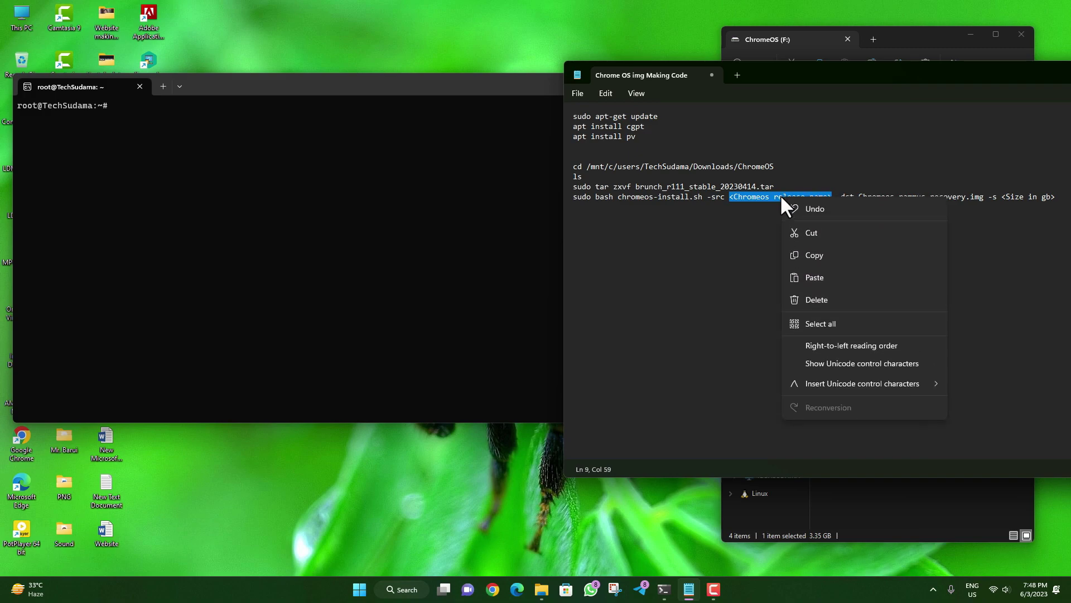
pyautogui.click(816, 276)
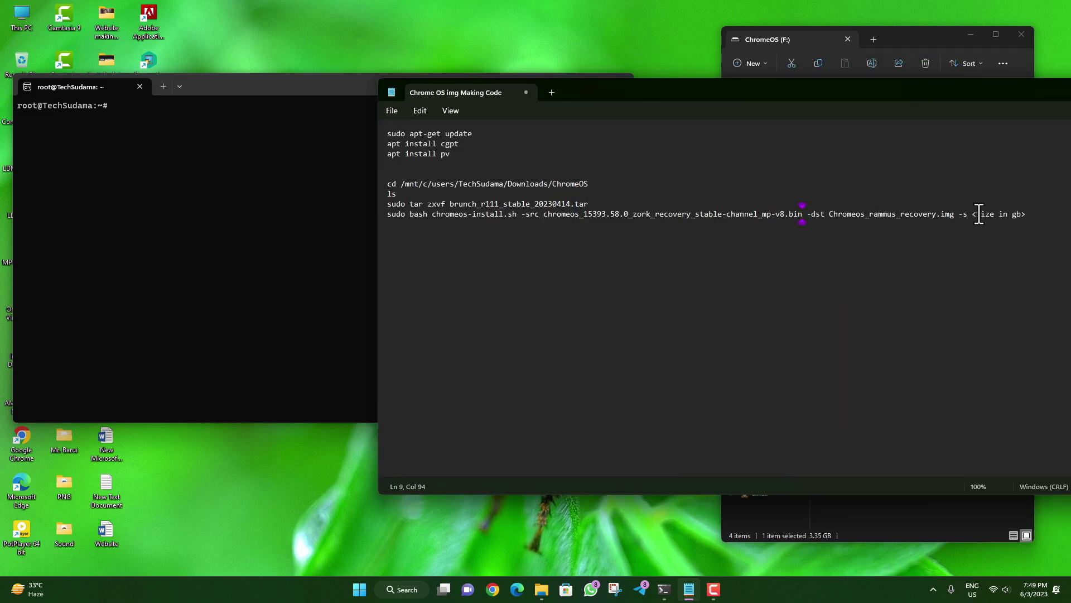
# Set the image size placeholder in the install command to 32.
pyautogui.moveTo(973, 217)
pyautogui.mouseDown()
pyautogui.moveTo(1027, 217)
pyautogui.moveTo(982, 215)
pyautogui.mouseUp()
pyautogui.write('32')
pyautogui.click(976, 215)
pyautogui.moveTo(976, 214); pyautogui.dragTo(984, 215)
# Change the notes' cd path to /mnt/f and copy that command.
pyautogui.click(897, 37)
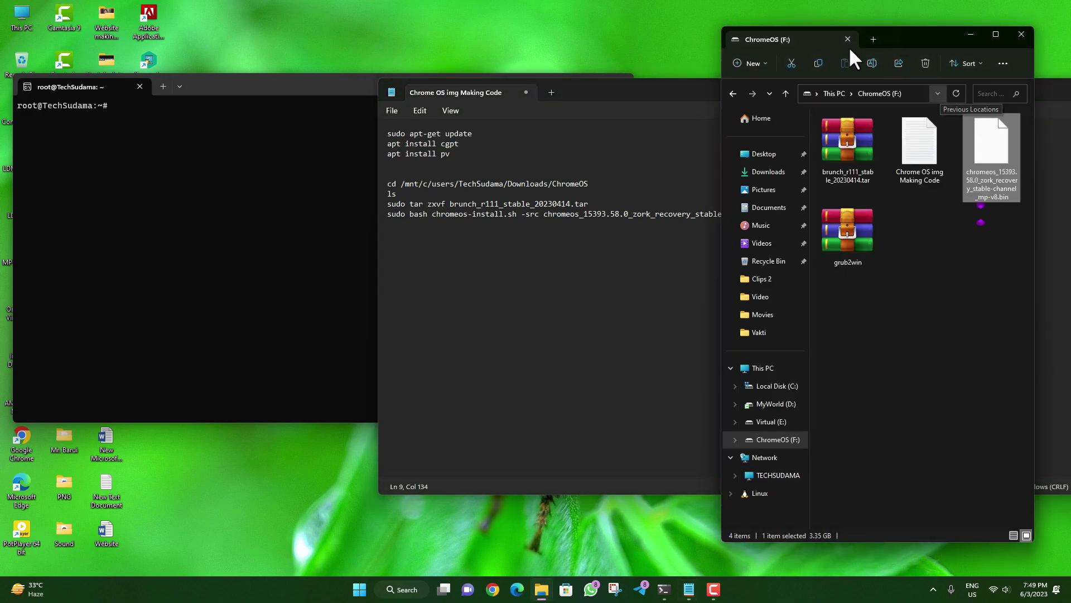
pyautogui.click(937, 93)
pyautogui.click(816, 93)
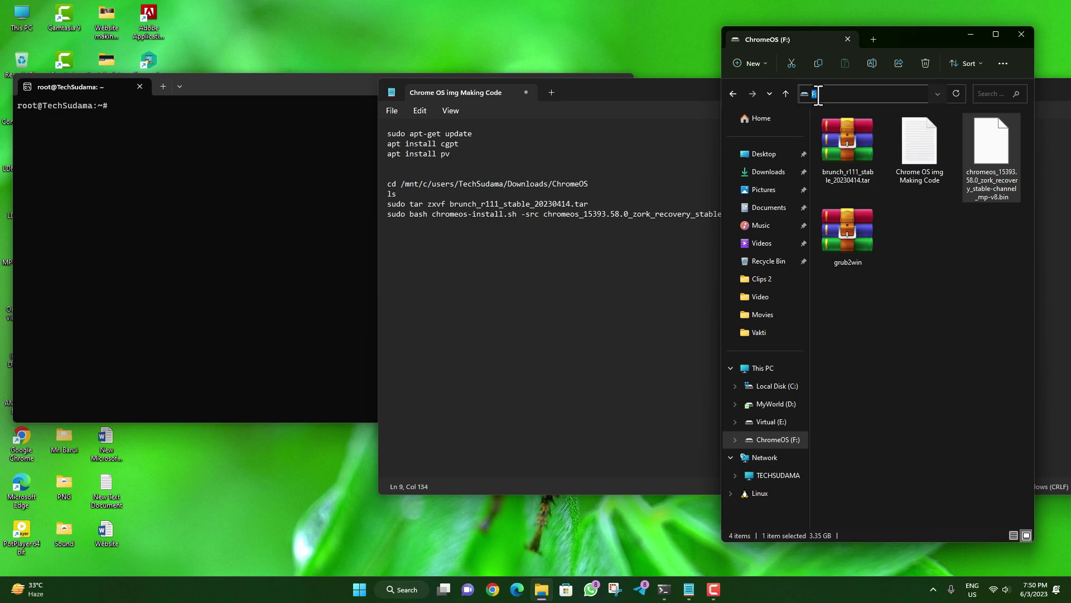
pyautogui.click(488, 302)
pyautogui.doubleClick(425, 184)
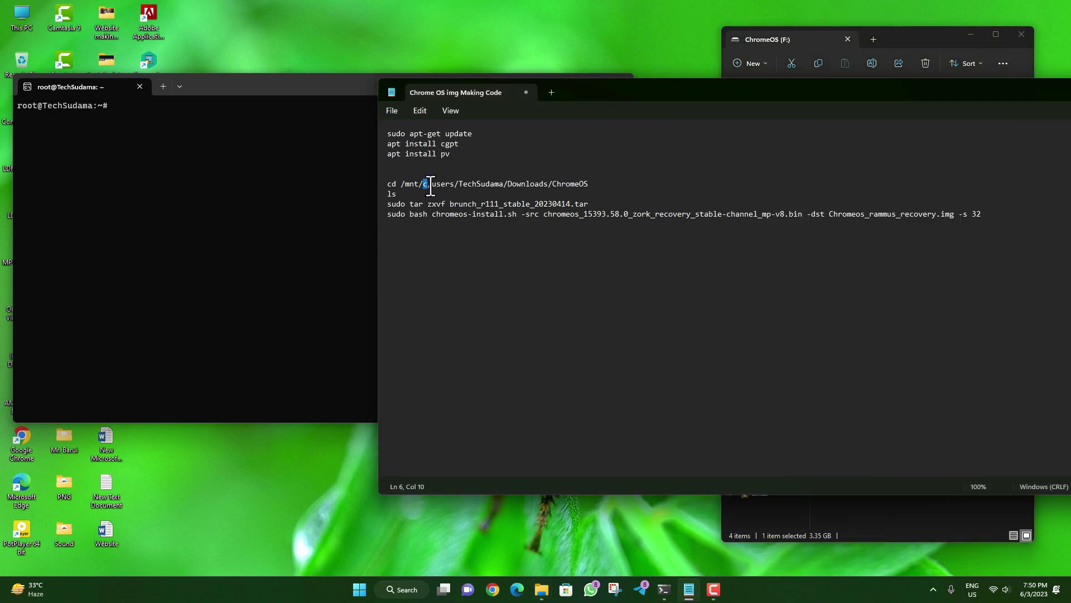
pyautogui.moveTo(427, 184); pyautogui.dragTo(387, 184)
pyautogui.write('f')
pyautogui.hotkey('ctrl', 'c')
# Change to /mnt/f, list its files, and run the tar extraction command from the notes.
pyautogui.rightClick(117, 109)
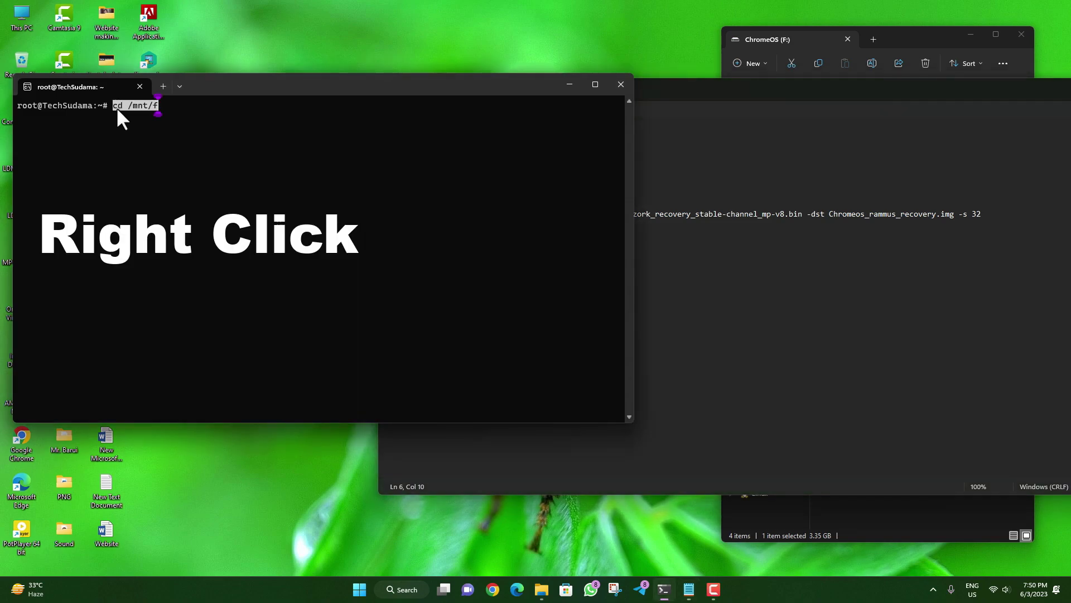
pyautogui.press('Return')
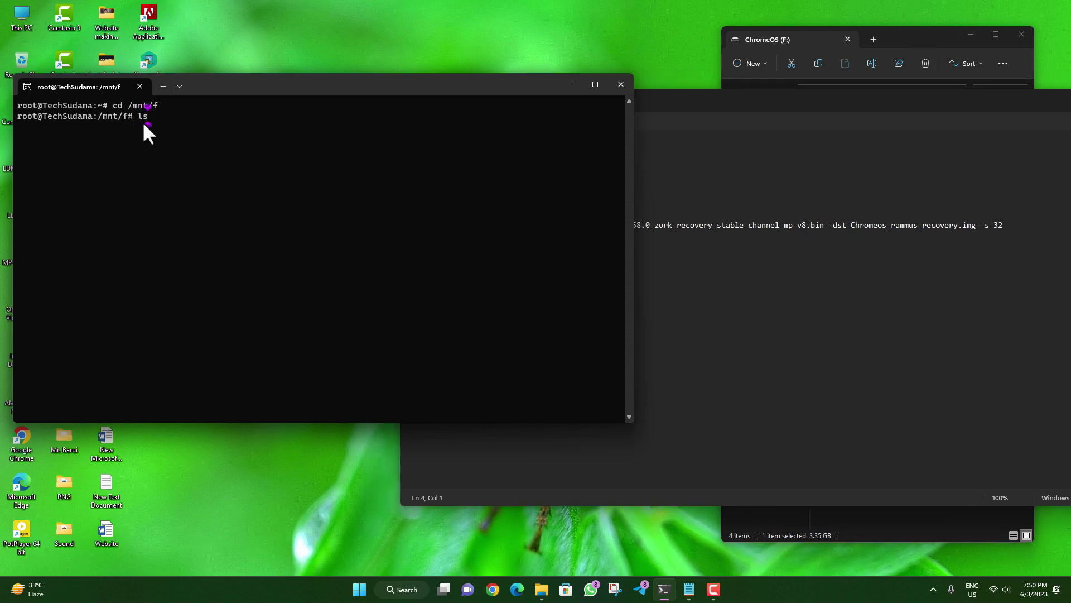
pyautogui.press('Return')
pyautogui.tripleClick(484, 215)
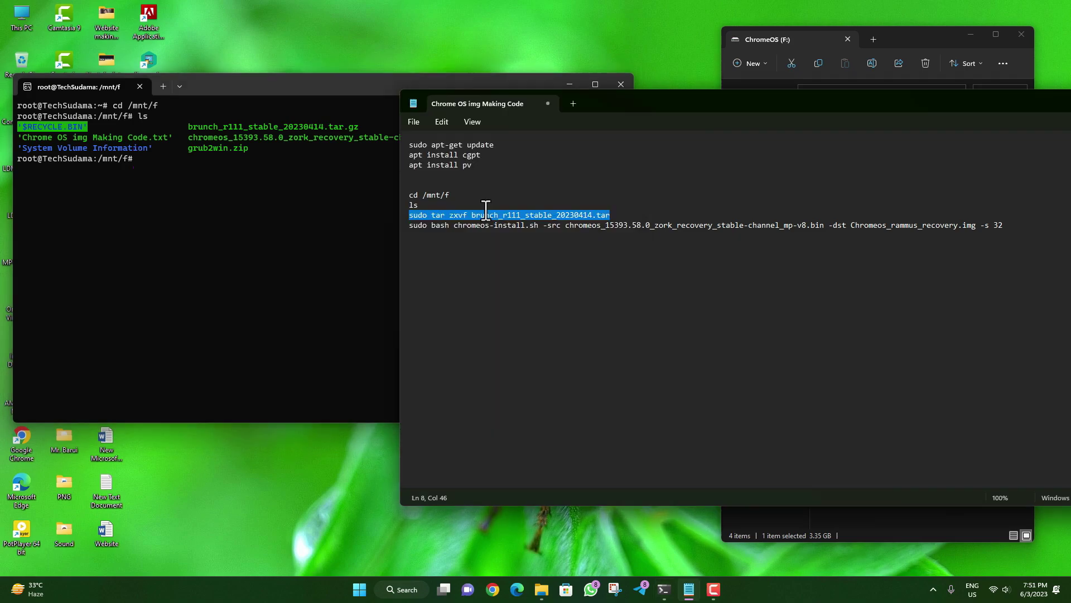
pyautogui.rightClick(484, 215)
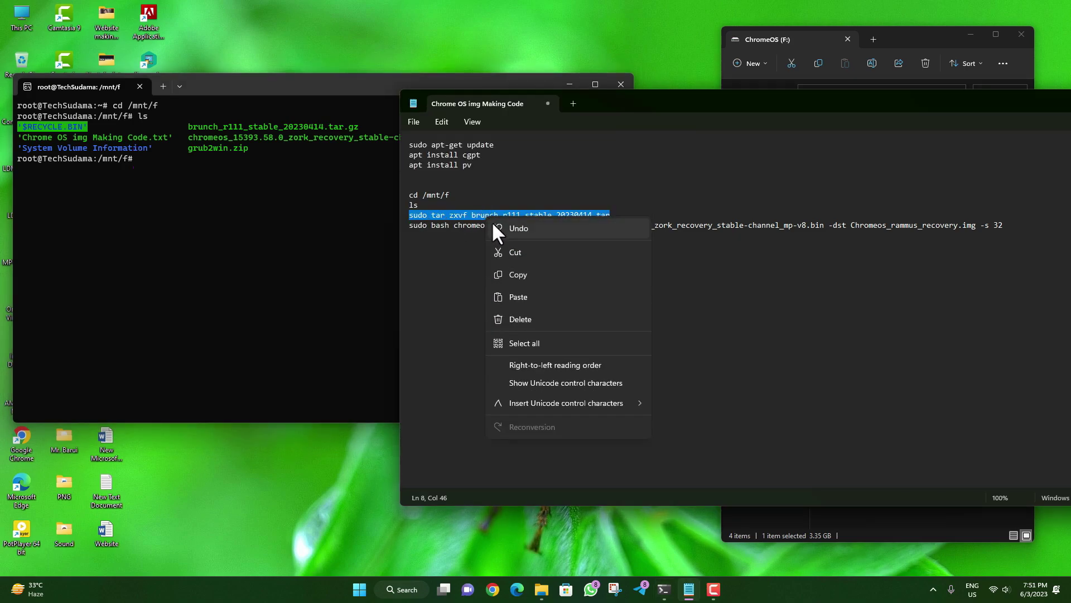
pyautogui.click(525, 274)
pyautogui.click(145, 160)
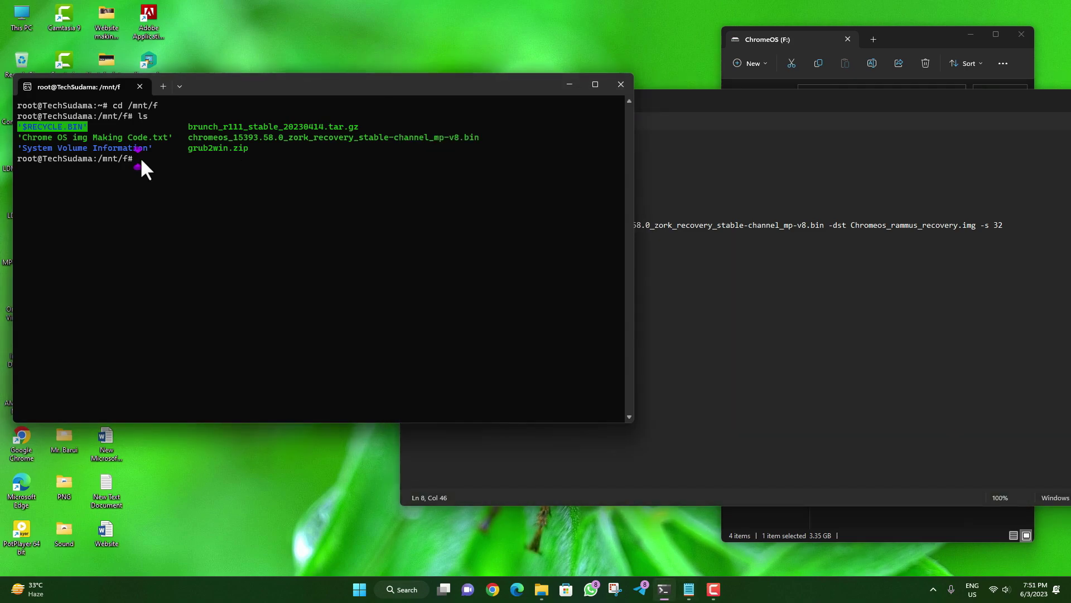
pyautogui.hotkey('ctrl', 'v')
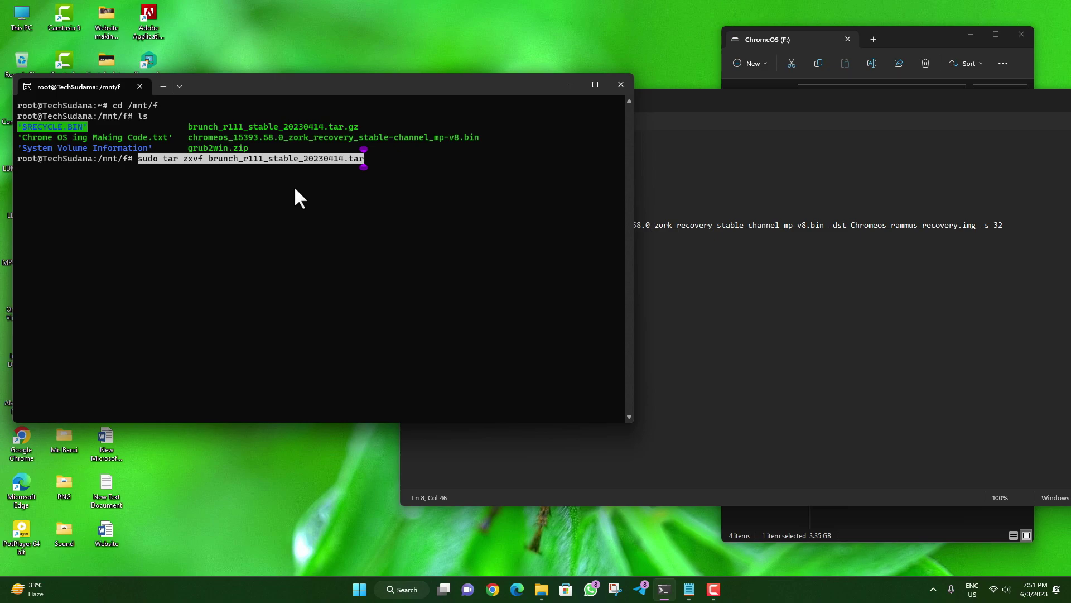
pyautogui.press('Return')
# Correct the archive name to .tar.gz, rerun the extraction, and paste the chromeos-install.sh command.
pyautogui.hotkey('alt', 'Tab')
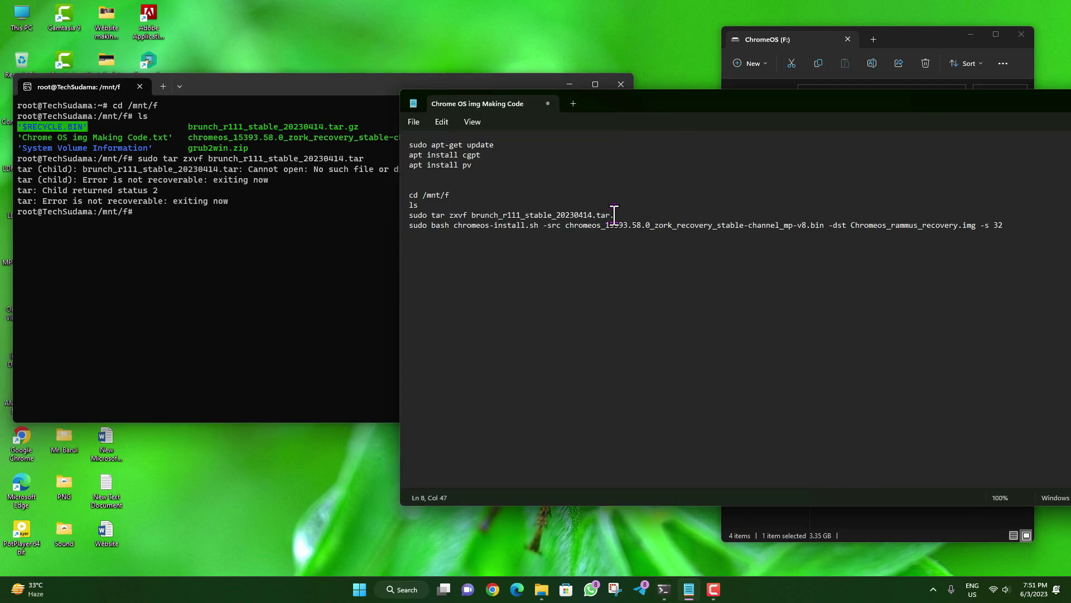
pyautogui.write('gz')
pyautogui.moveTo(623, 215); pyautogui.dragTo(410, 215)
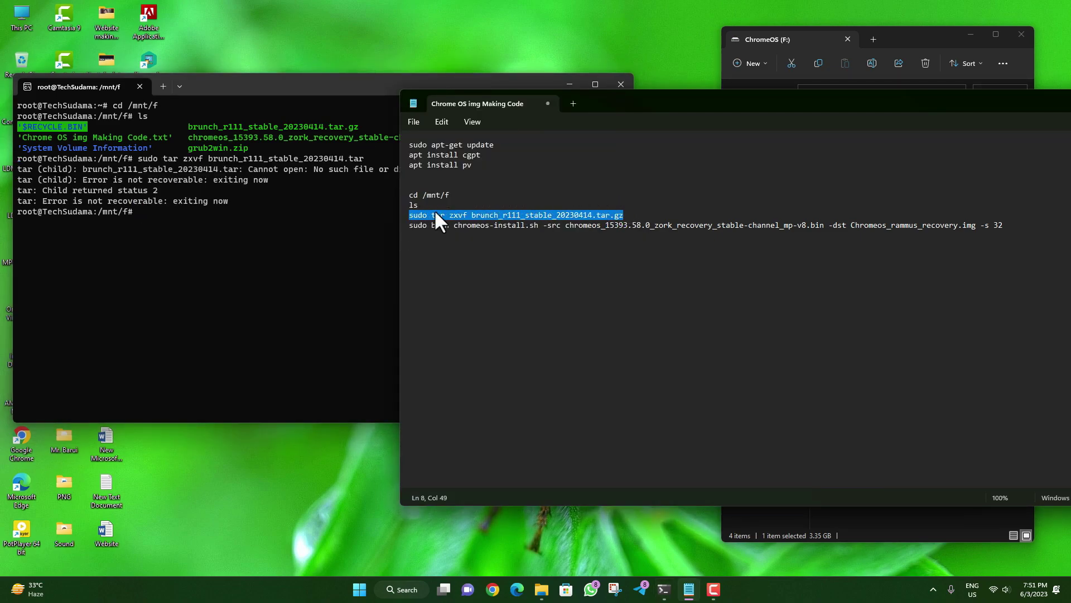
pyautogui.hotkey('ctrl', 'c')
pyautogui.click(136, 209)
pyautogui.hotkey('ctrl', 'v')
pyautogui.press('Return')
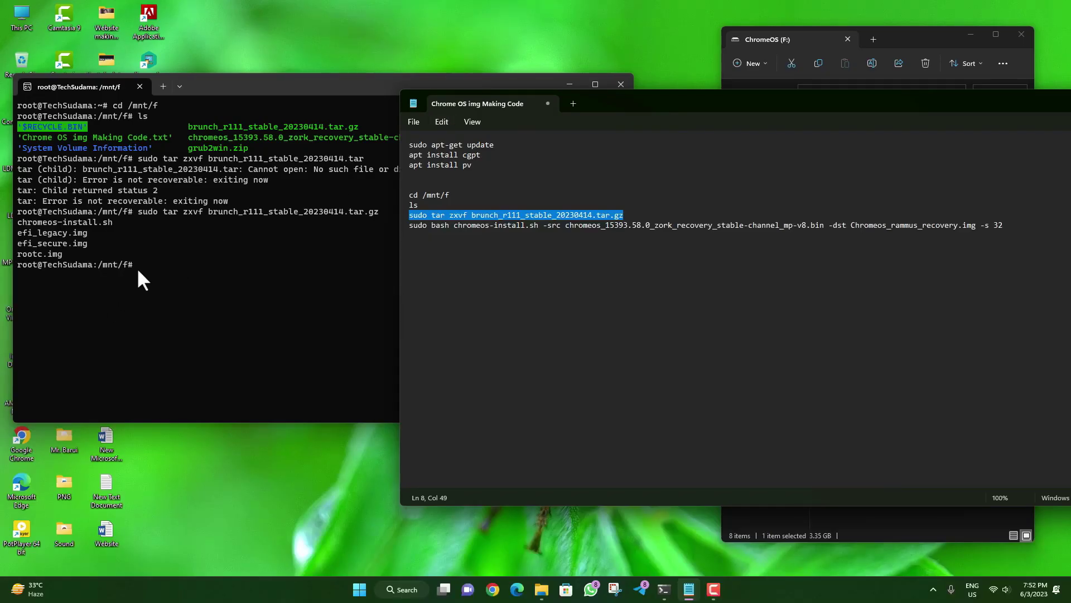
pyautogui.tripleClick(791, 225)
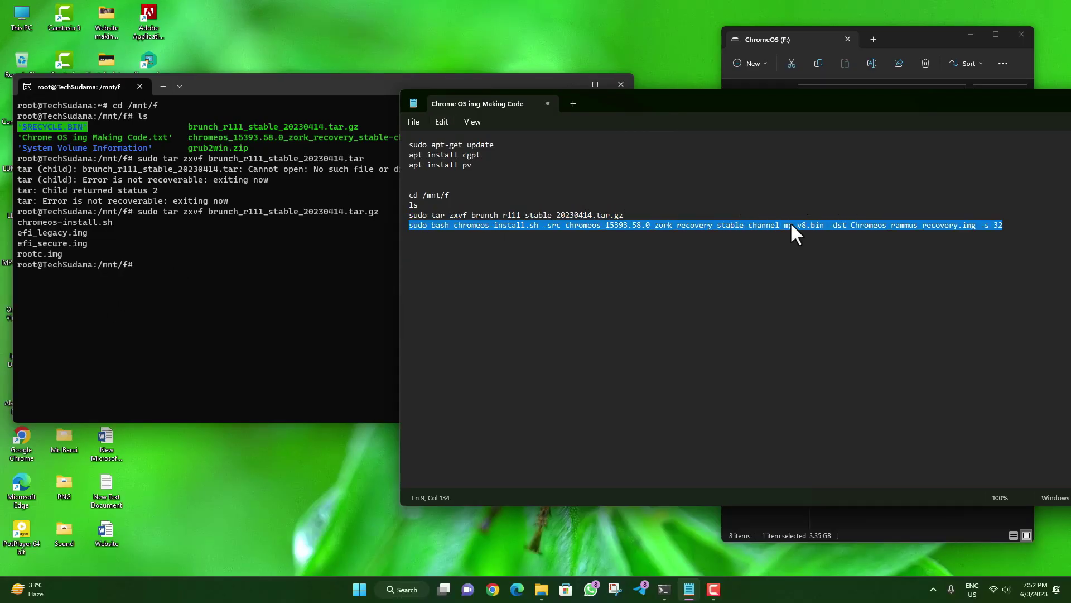
pyautogui.rightClick(153, 264)
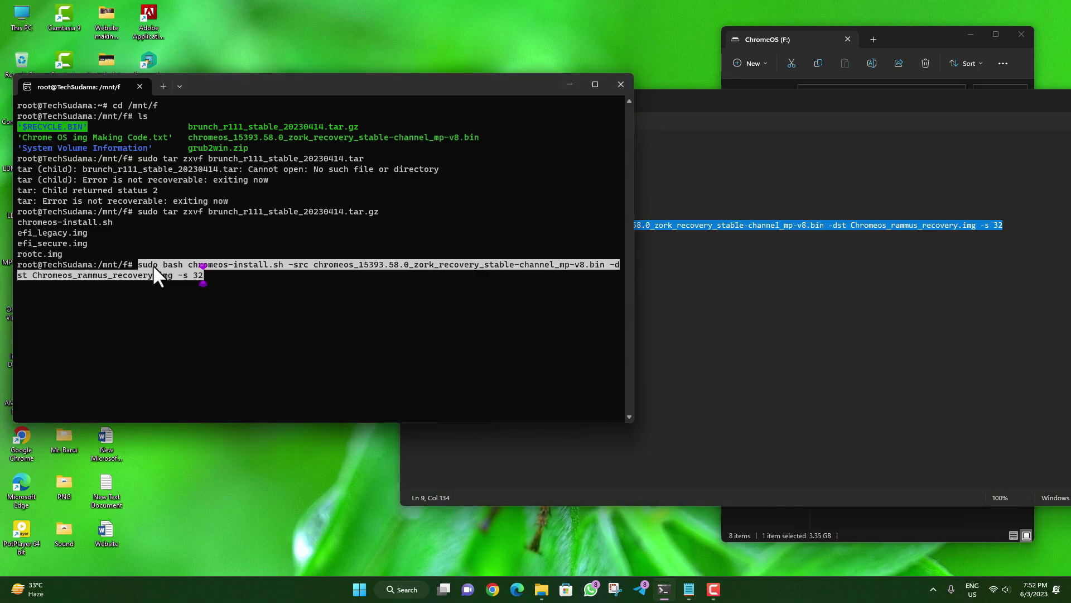
# Run chromeos-install.sh, answer dualboot, then close the terminal after the grub config is generated.
pyautogui.press('Return')
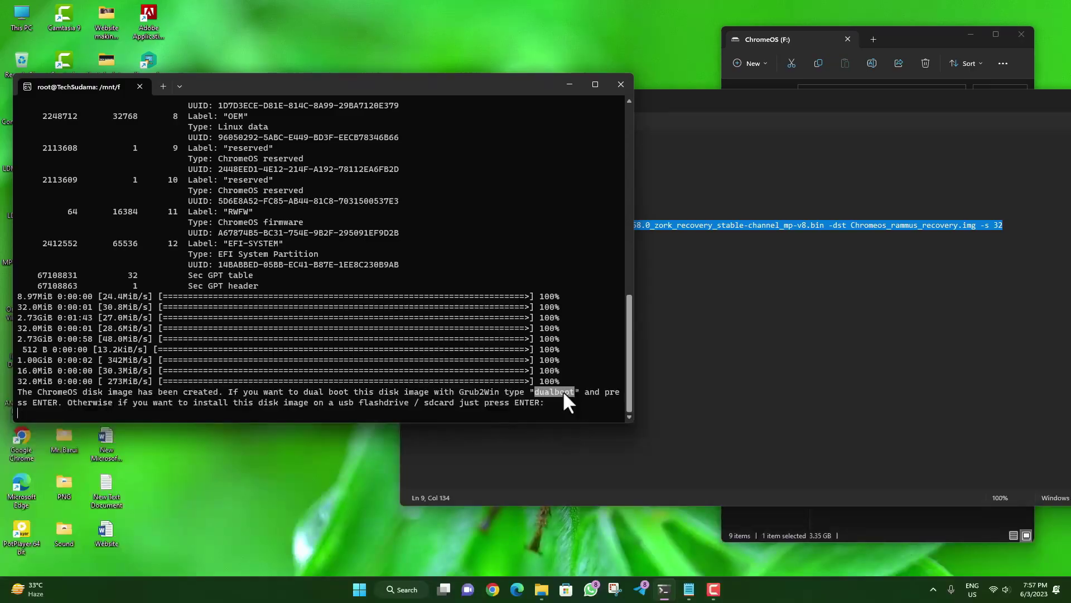
pyautogui.doubleClick(542, 391)
pyautogui.hotkey('ctrl', 'c')
pyautogui.press('Return')
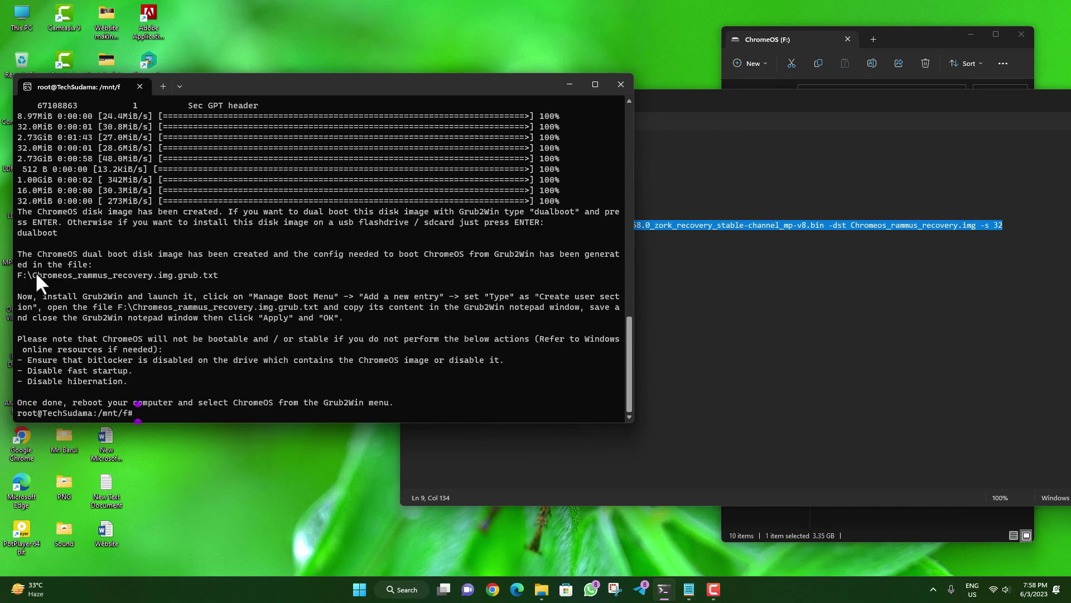
pyautogui.moveTo(34, 274); pyautogui.dragTo(202, 273)
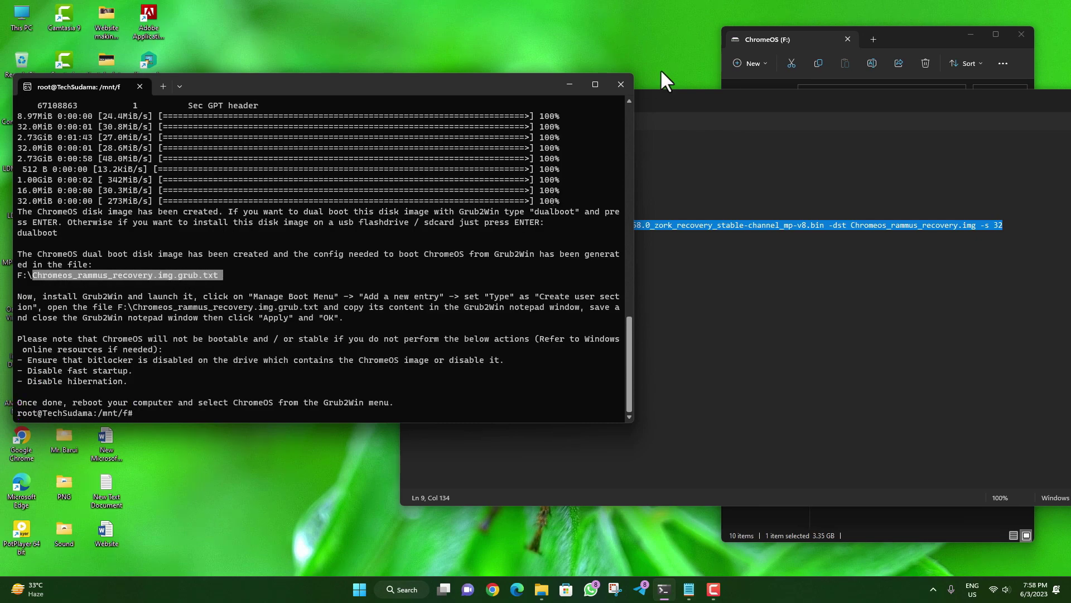
pyautogui.click(621, 84)
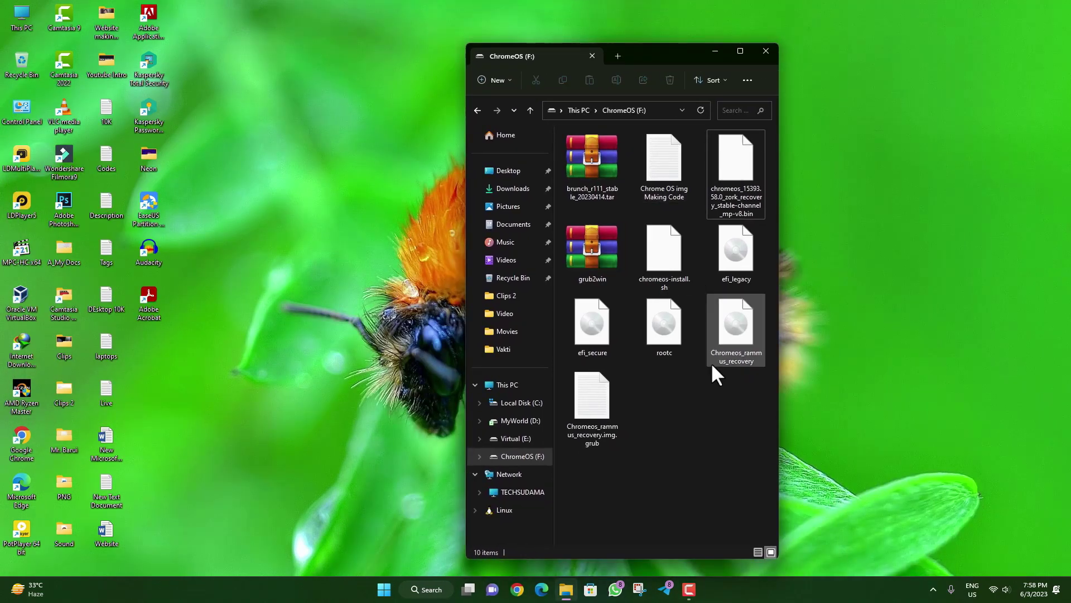
# Open the Chromeos_rammus_recovery.img.grub config file and pause Kaspersky antivirus protection.
pyautogui.click(738, 323)
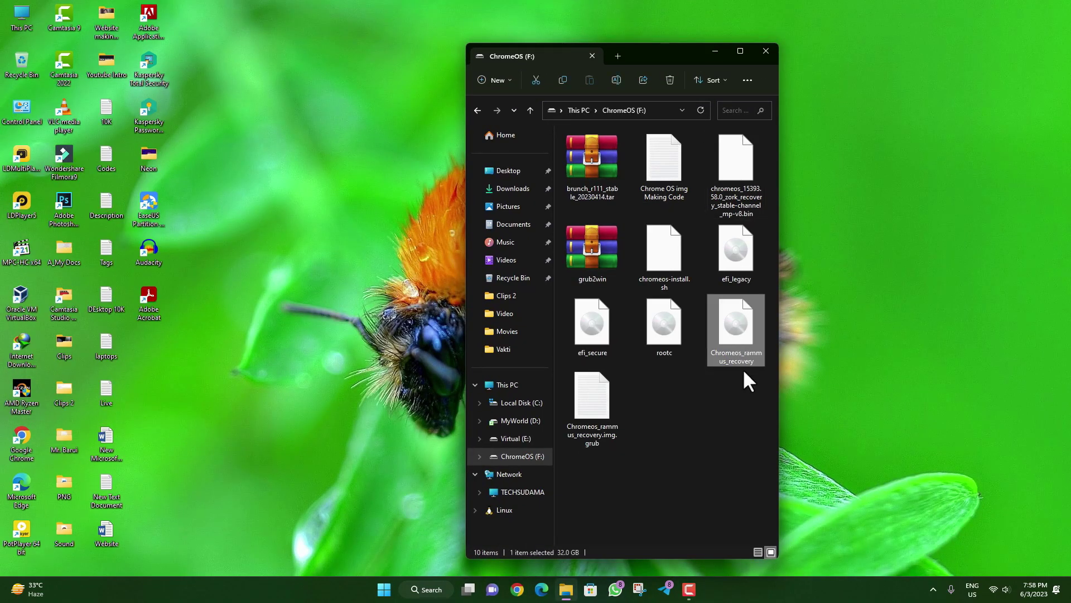
pyautogui.doubleClick(592, 397)
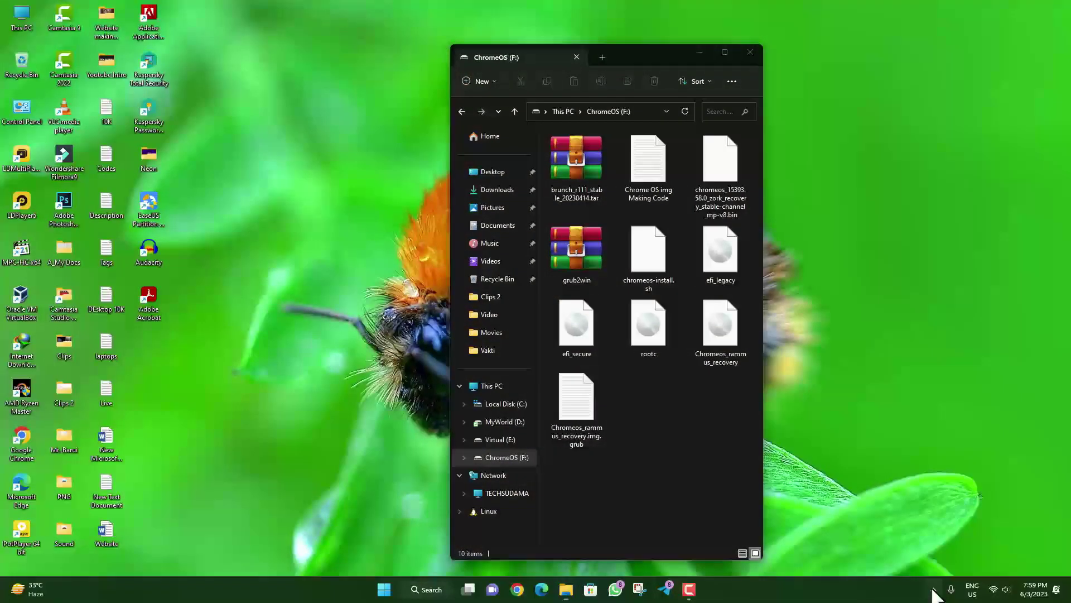
pyautogui.click(933, 589)
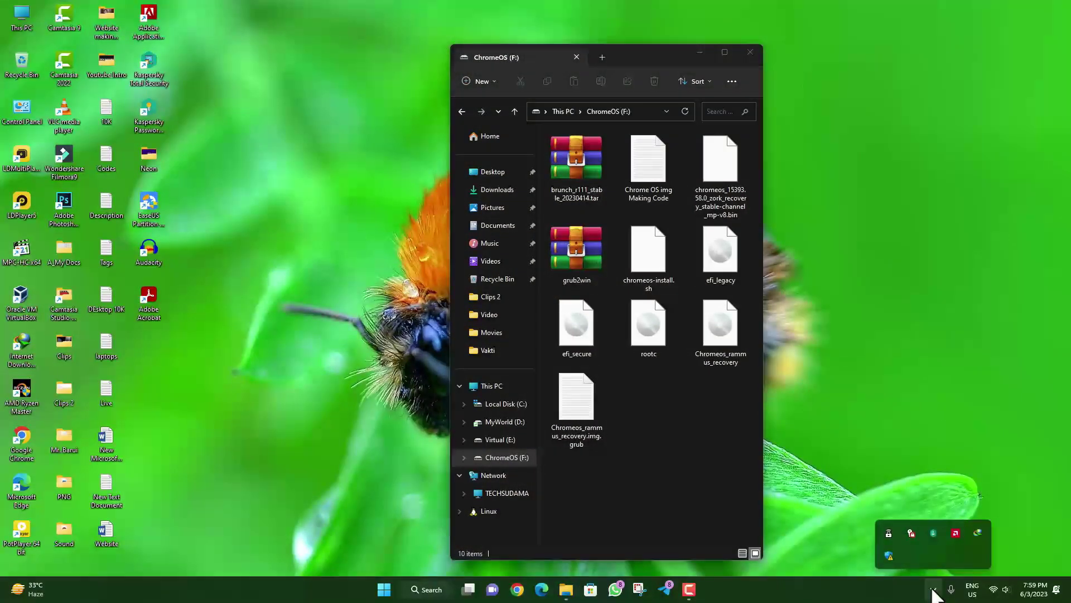
pyautogui.rightClick(933, 532)
pyautogui.click(960, 476)
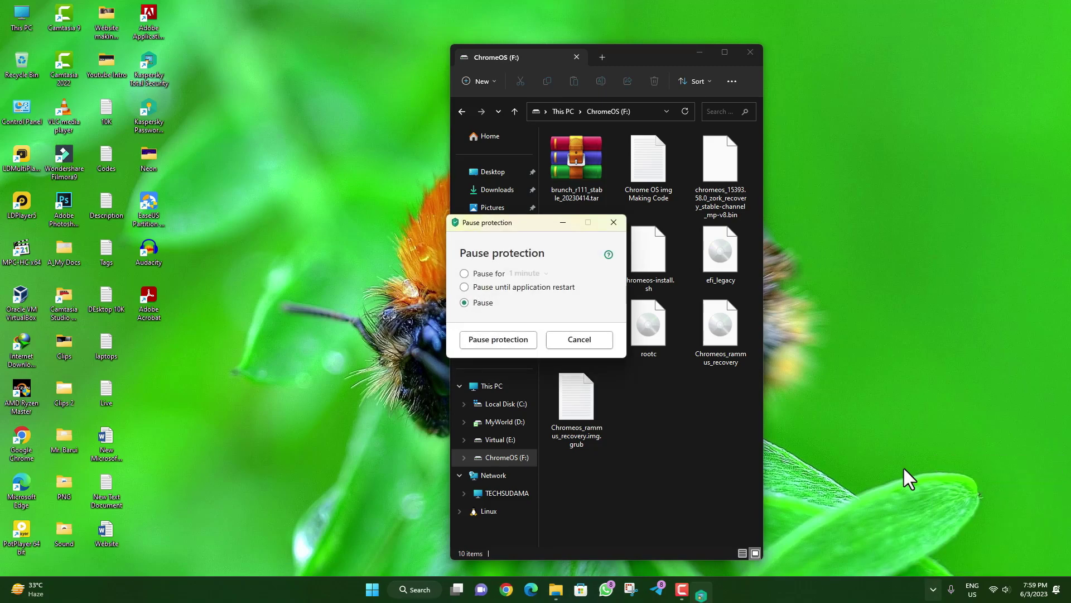
pyautogui.click(499, 340)
# Install Grub2Win to C:\grub2 by running setup.exe from the grub2win archive.
pyautogui.click(576, 249)
pyautogui.doubleClick(575, 246)
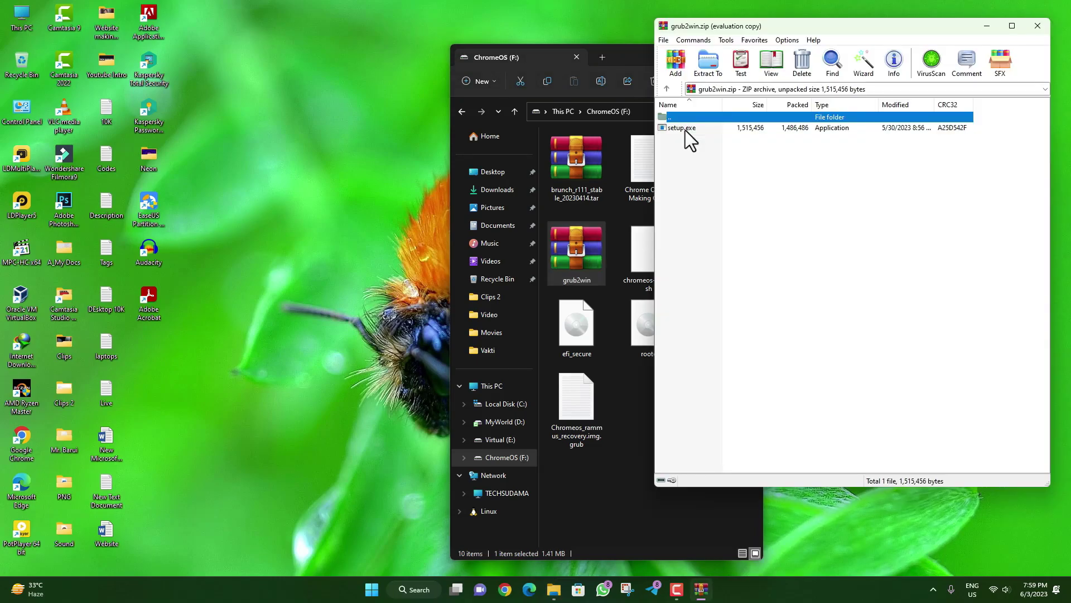
pyautogui.doubleClick(686, 130)
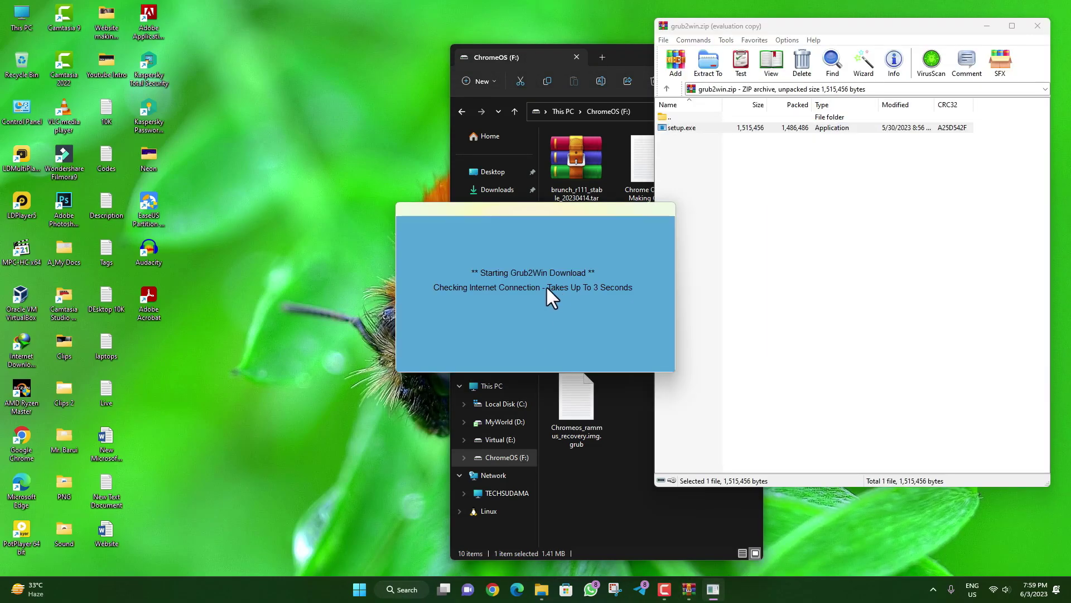
pyautogui.click(570, 353)
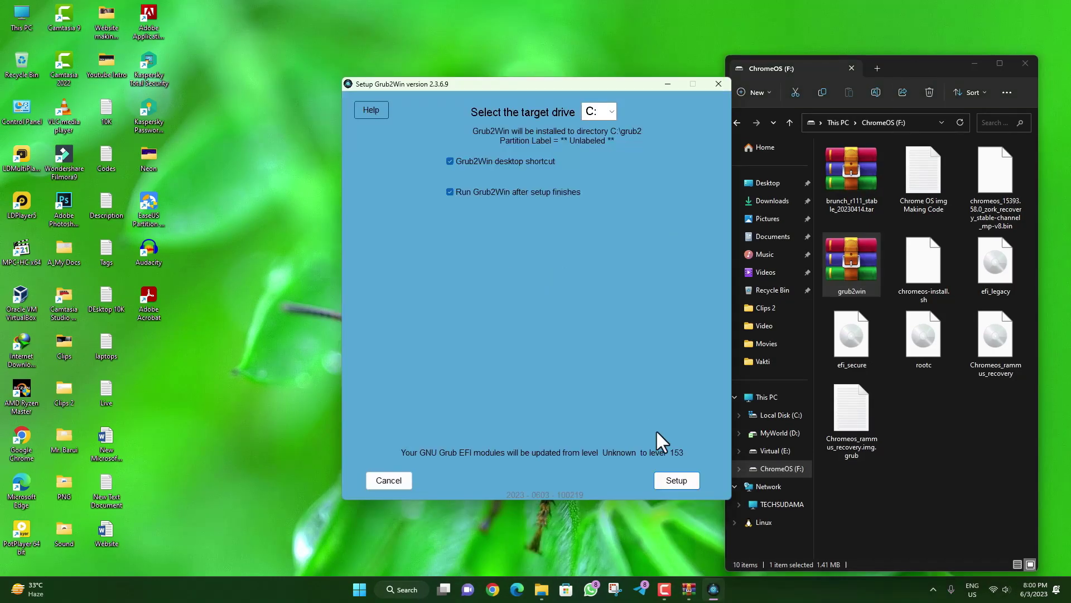
pyautogui.click(674, 481)
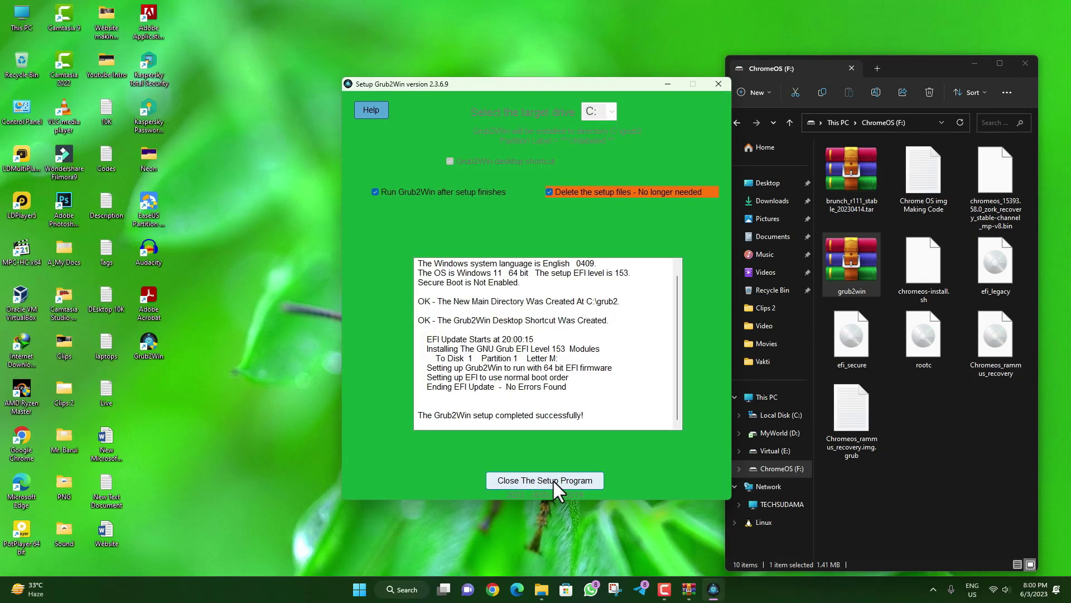
pyautogui.click(553, 480)
# Set Grub2Win's boot graphics mode to 1920x1080.
pyautogui.moveTo(620, 52); pyautogui.dragTo(523, 49)
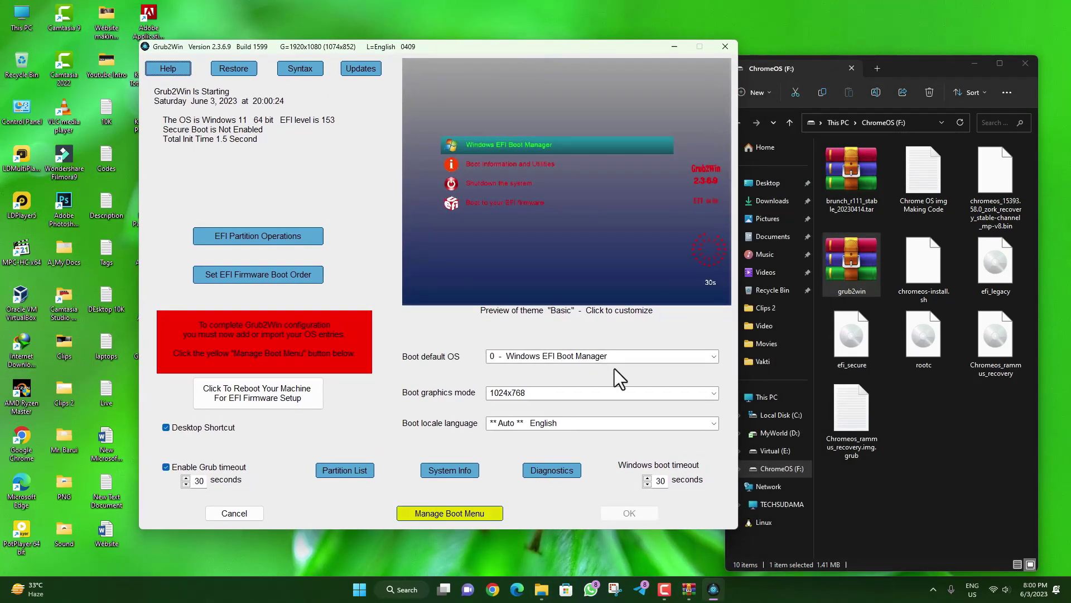
pyautogui.click(715, 392)
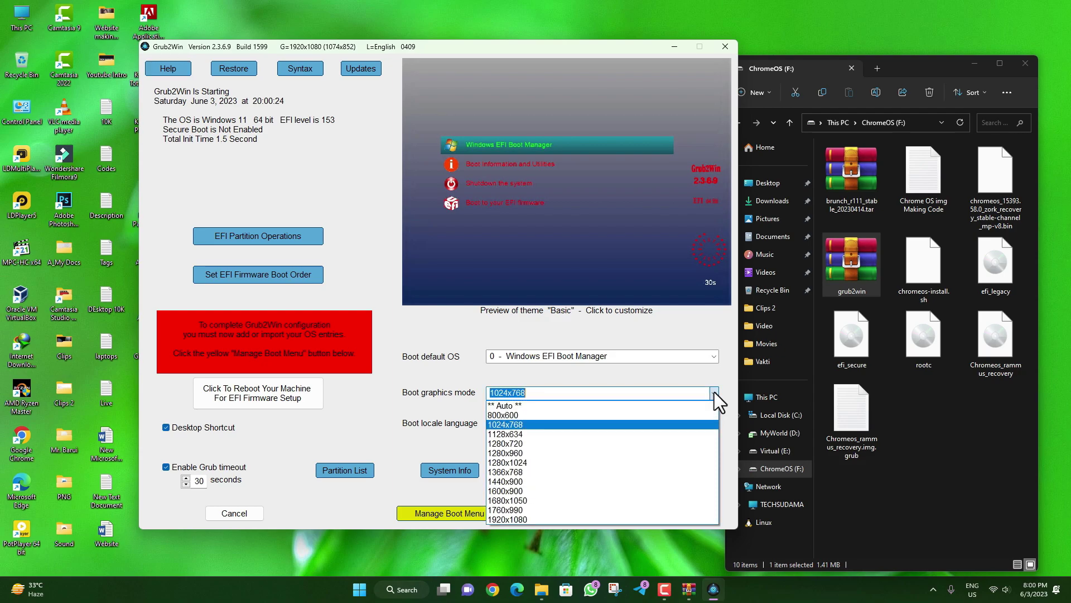
pyautogui.click(528, 518)
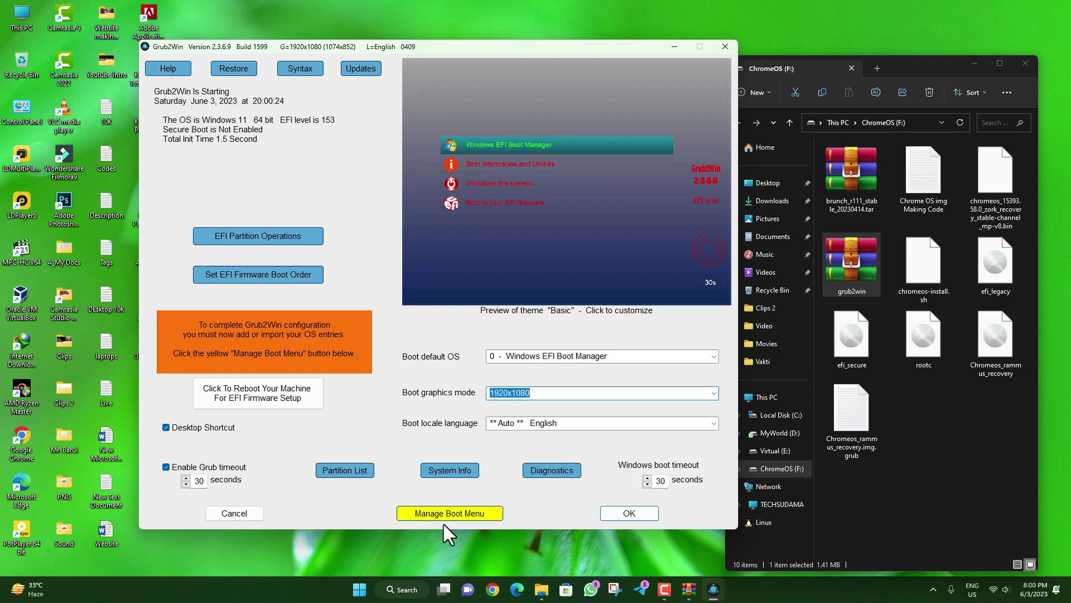
# Add a new submenu boot entry titled 'ChromeOS' and pick its graphics payload resolution.
pyautogui.click(446, 515)
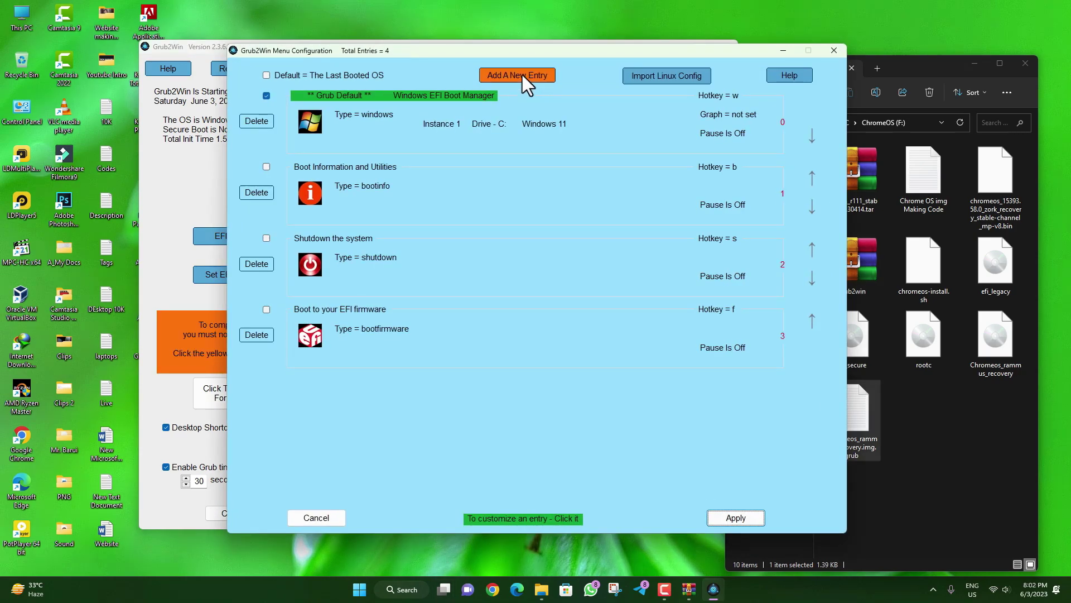
pyautogui.click(522, 75)
pyautogui.click(387, 153)
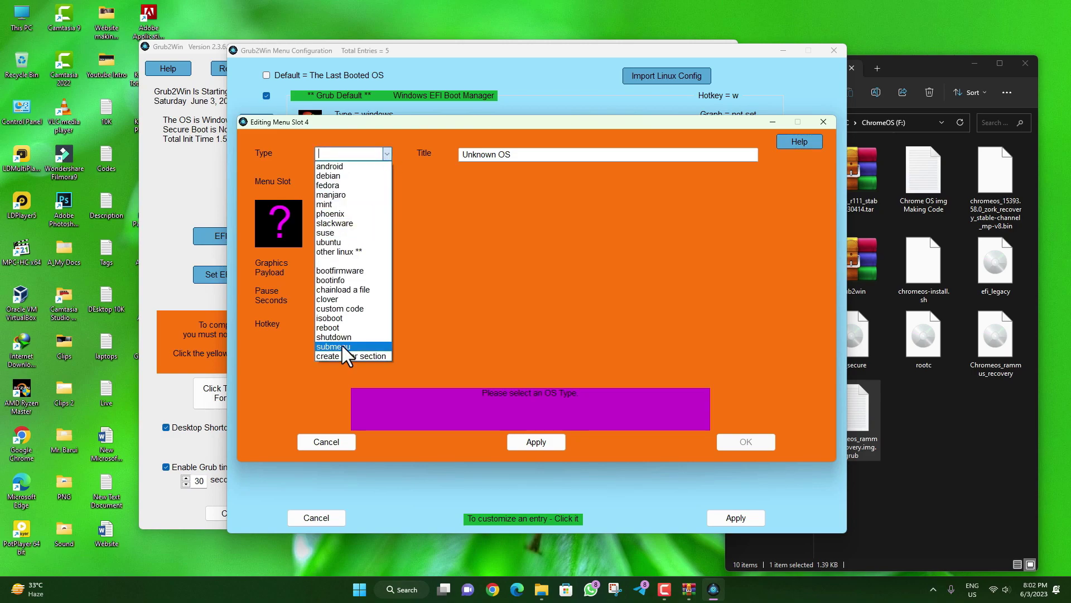
pyautogui.click(343, 346)
pyautogui.click(457, 152)
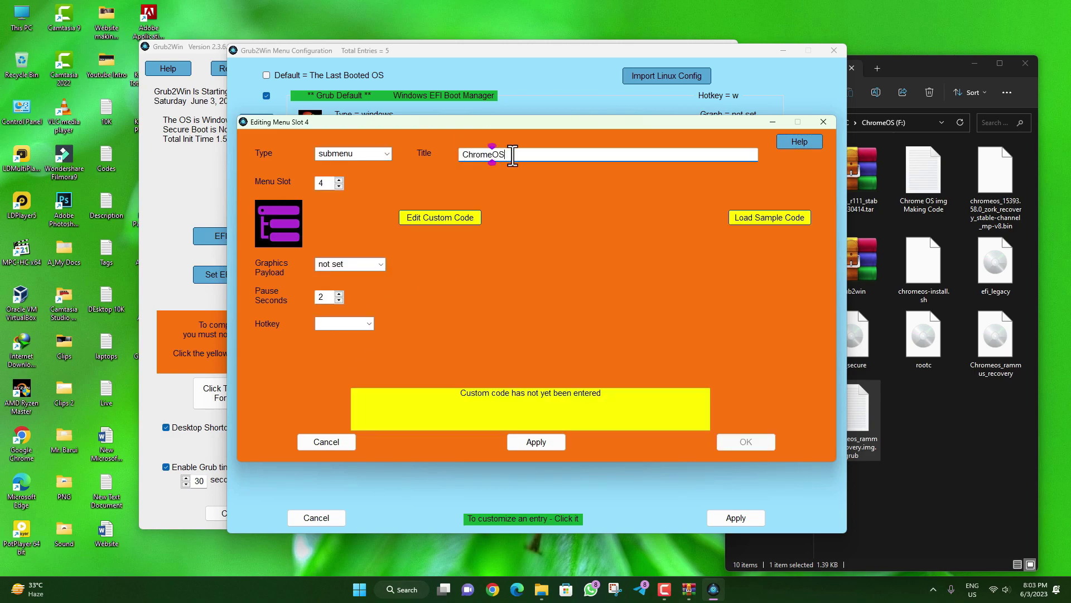
pyautogui.write('ChromeOS')
pyautogui.click(382, 264)
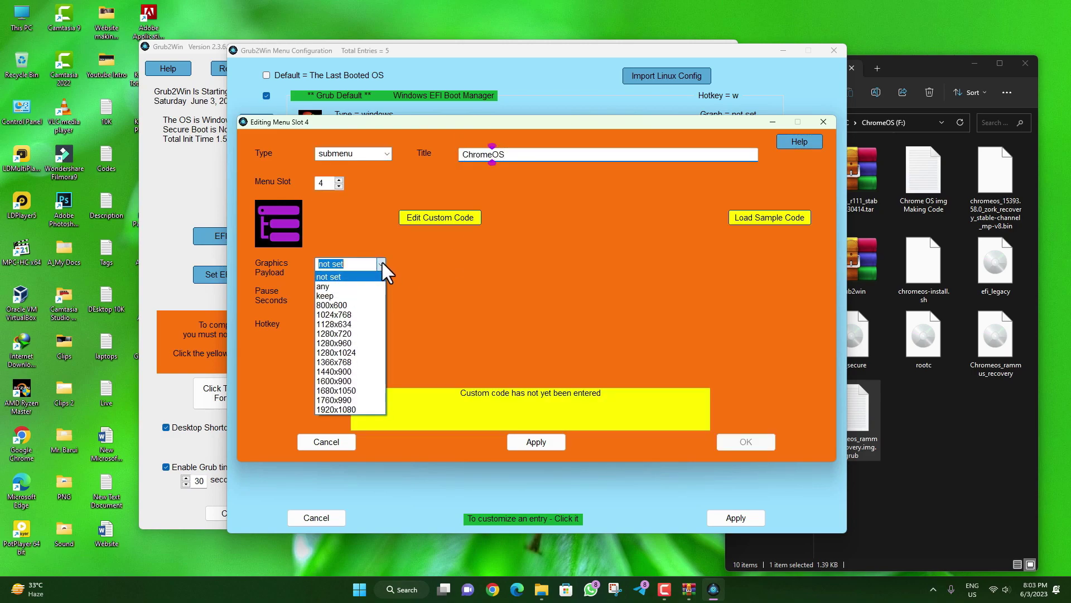
pyautogui.click(353, 404)
# Copy all of Chromeos_rammus_recovery.img.grub into the entry's custom code and save it.
pyautogui.click(438, 217)
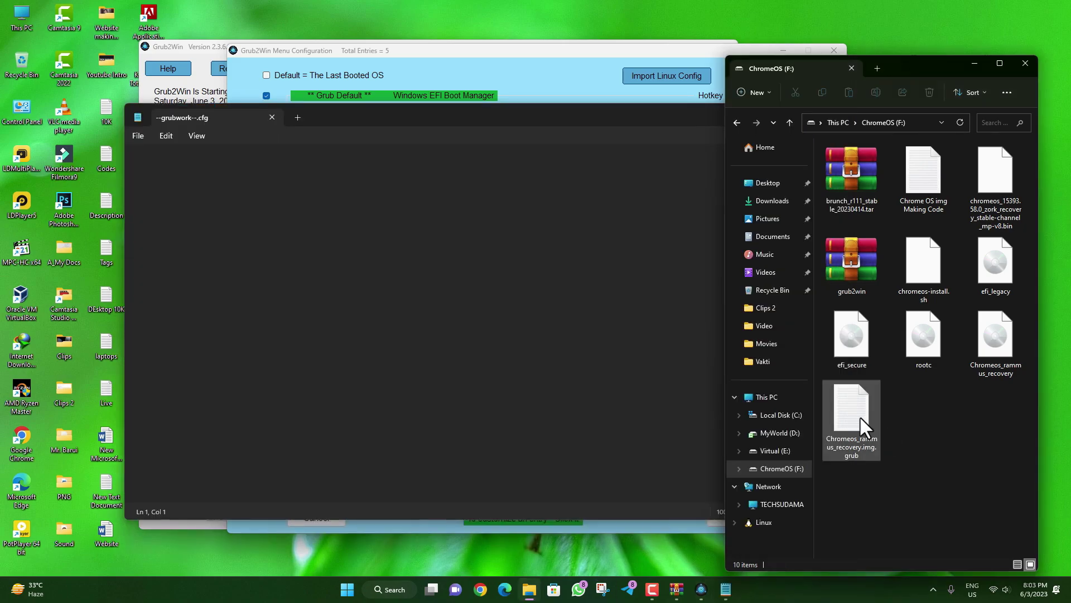
pyautogui.doubleClick(859, 417)
pyautogui.hotkey('ctrl', 'a')
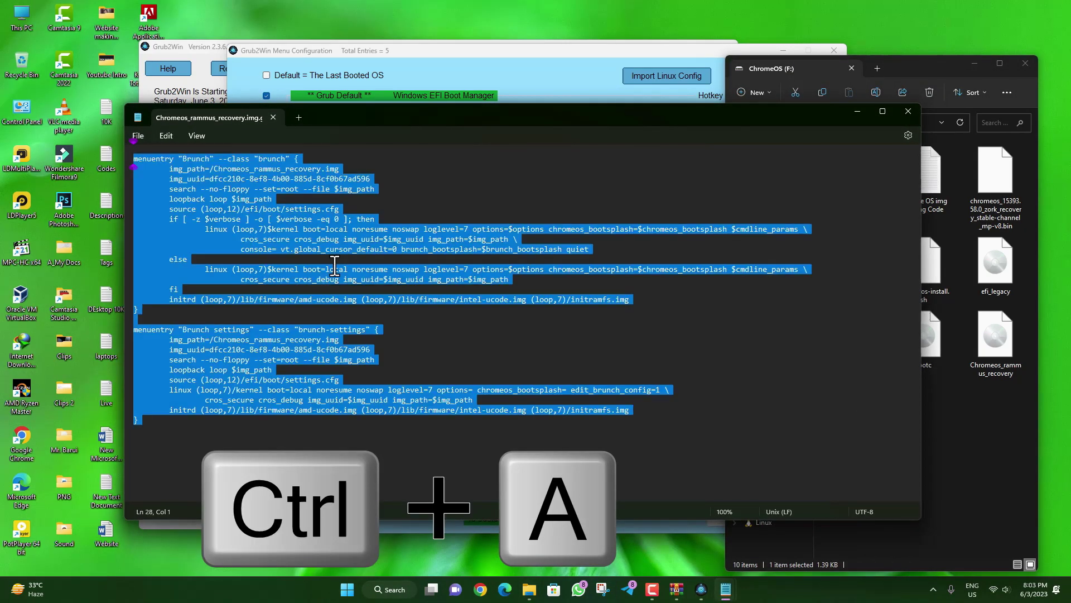
pyautogui.rightClick(194, 186)
pyautogui.click(220, 242)
pyautogui.click(908, 111)
pyautogui.rightClick(195, 179)
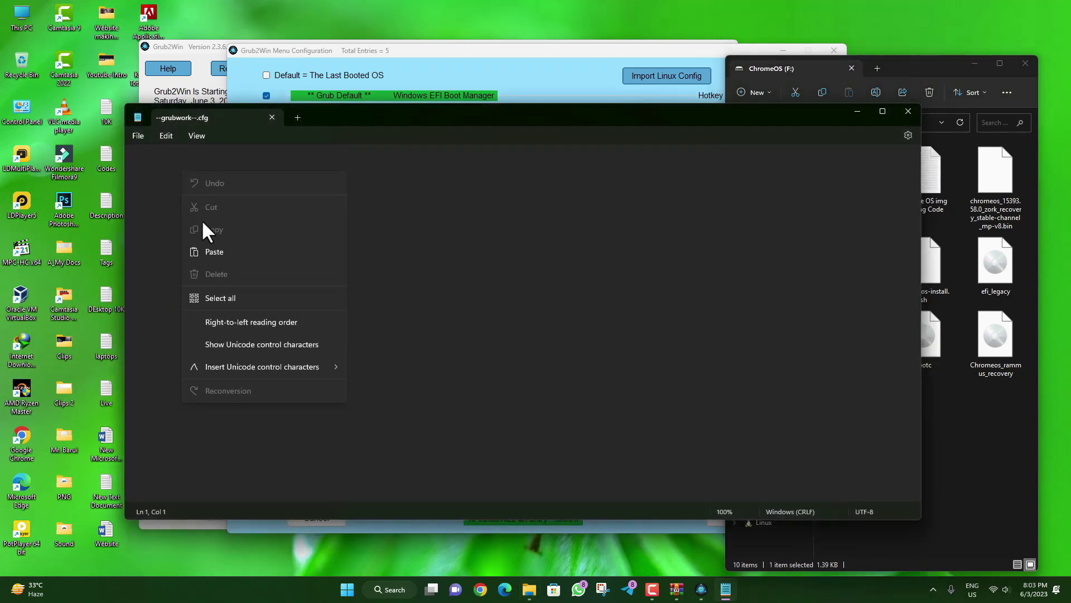
pyautogui.click(207, 250)
pyautogui.click(908, 111)
pyautogui.click(598, 411)
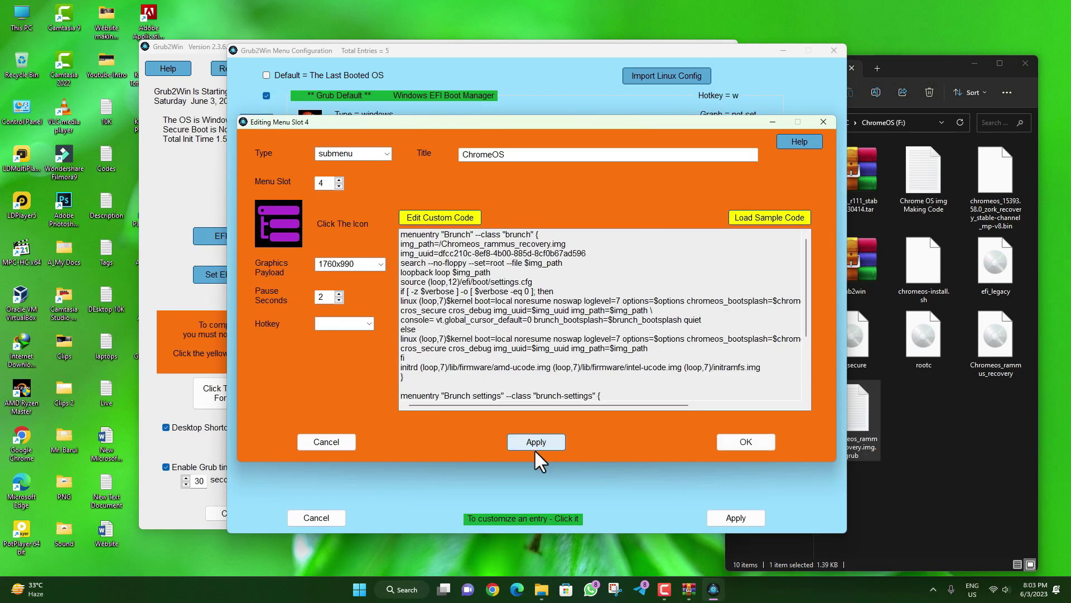
# Confirm the ChromeOS entry and apply the updated boot menu.
pyautogui.click(743, 443)
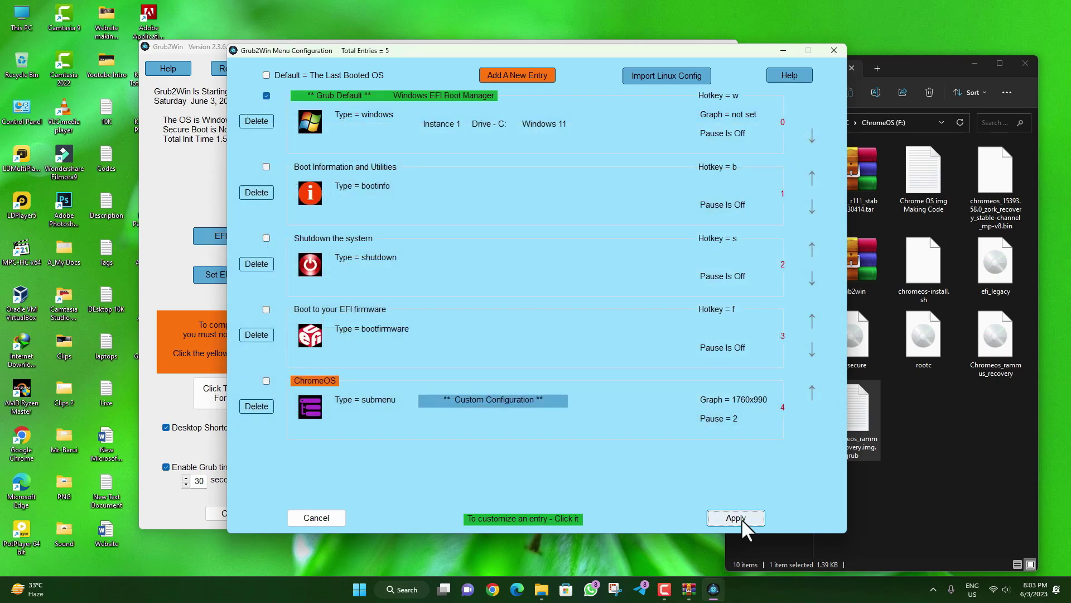
pyautogui.click(741, 518)
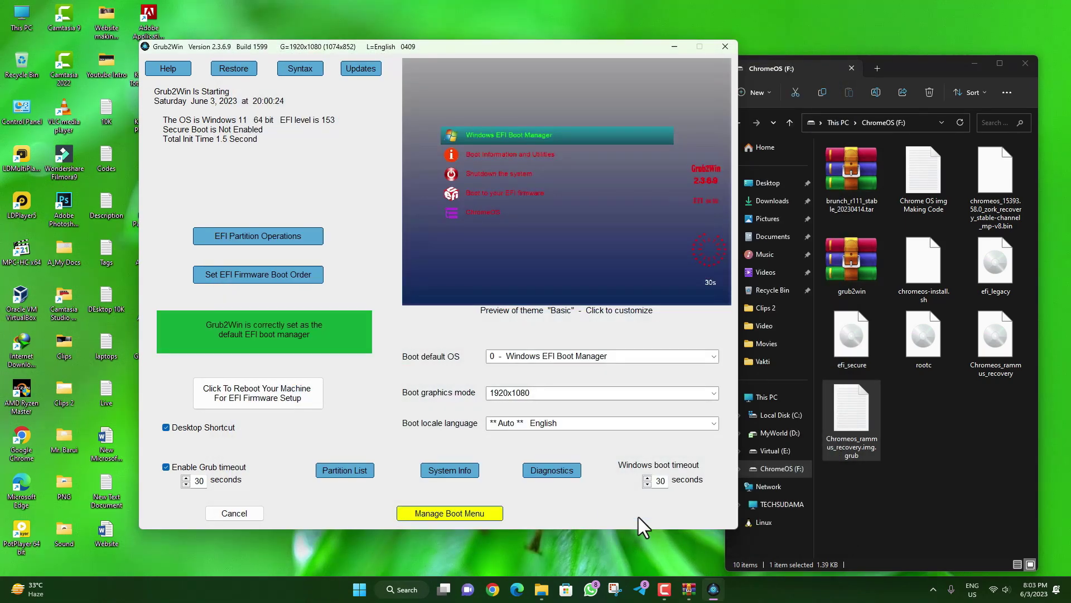
pyautogui.click(639, 517)
# Close Grub2Win and restart Windows.
pyautogui.click(553, 504)
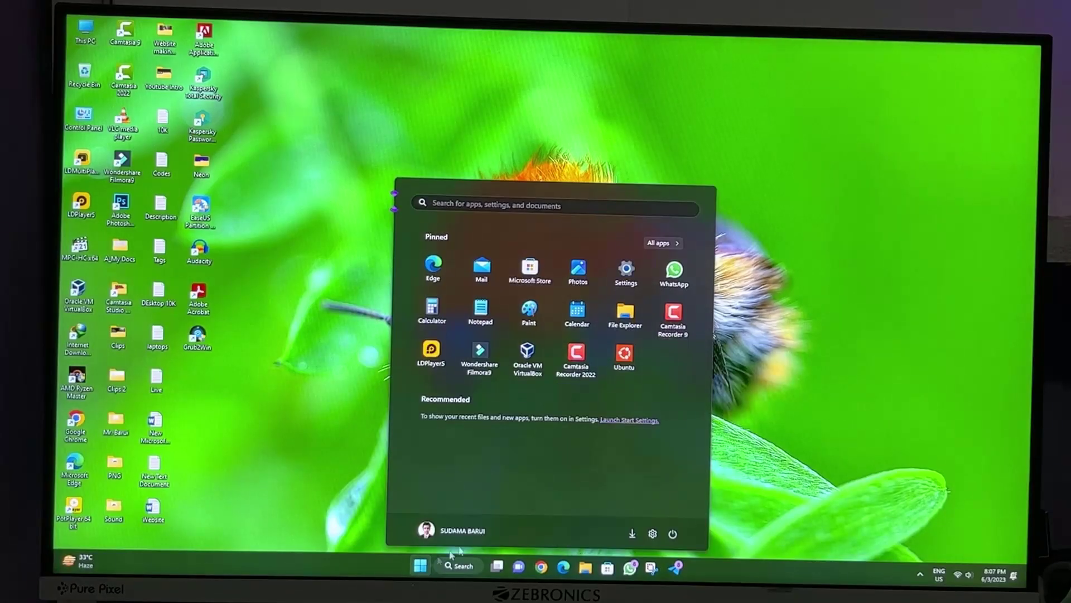
pyautogui.click(674, 531)
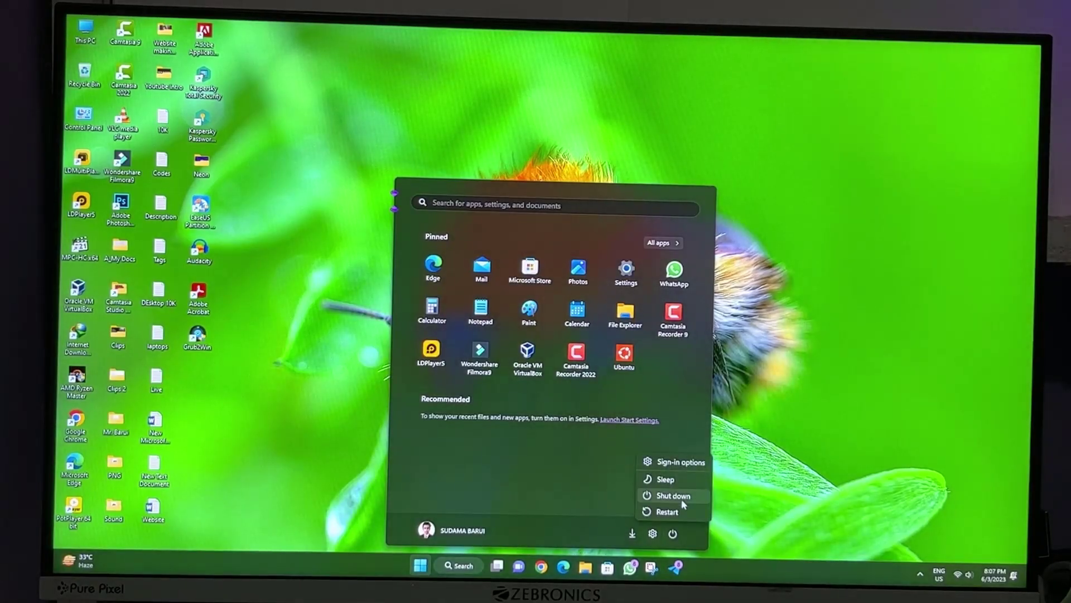
pyautogui.click(672, 509)
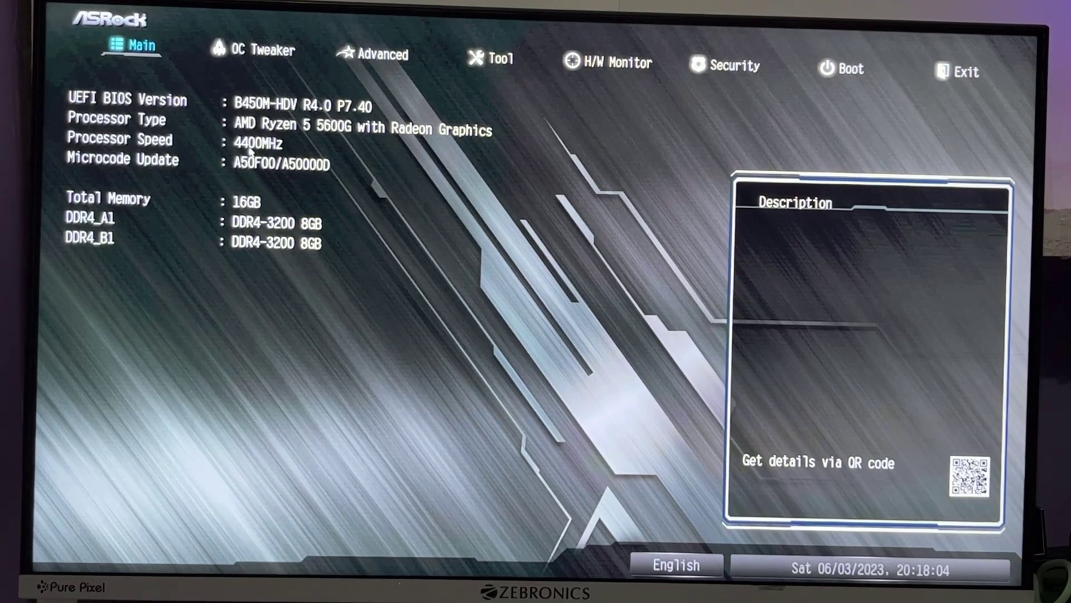
# Keep Grub2Win EFI as Boot Option #1 and save the BIOS changes and exit.
pyautogui.click(859, 71)
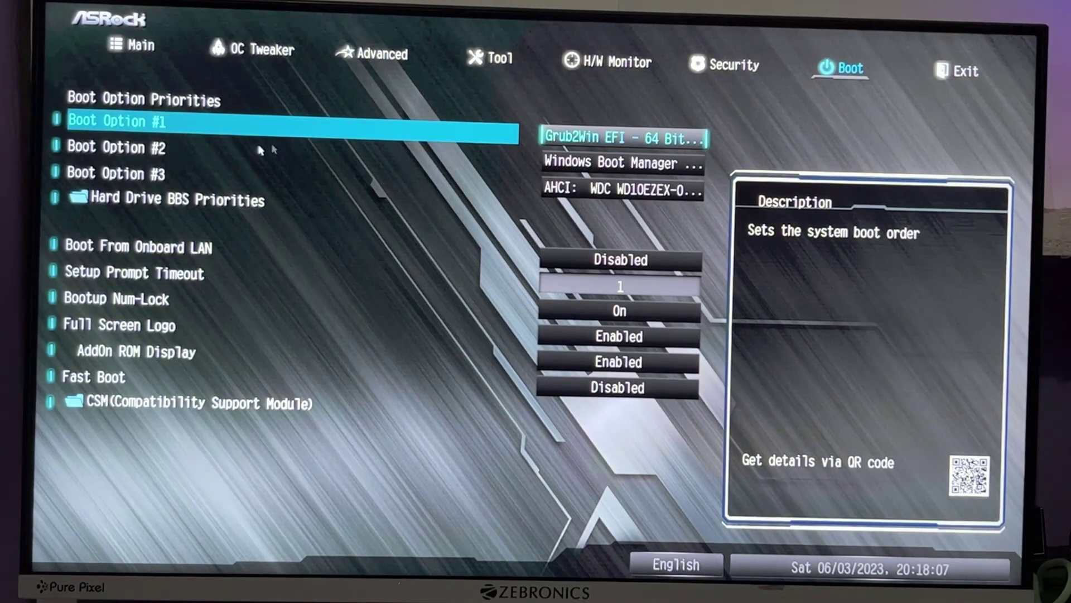
pyautogui.click(553, 129)
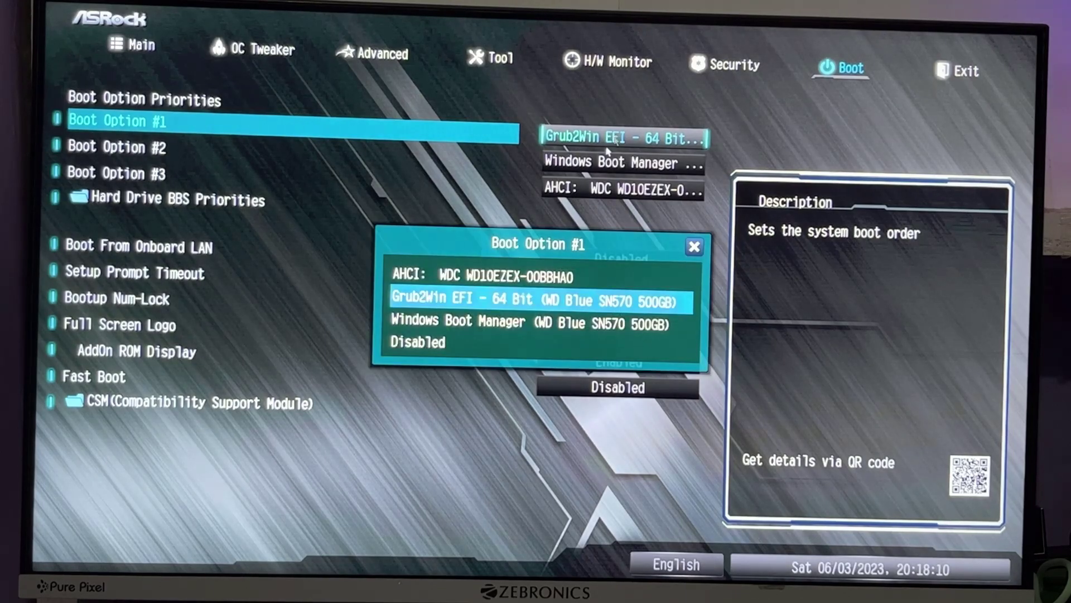
pyautogui.click(468, 302)
pyautogui.click(958, 78)
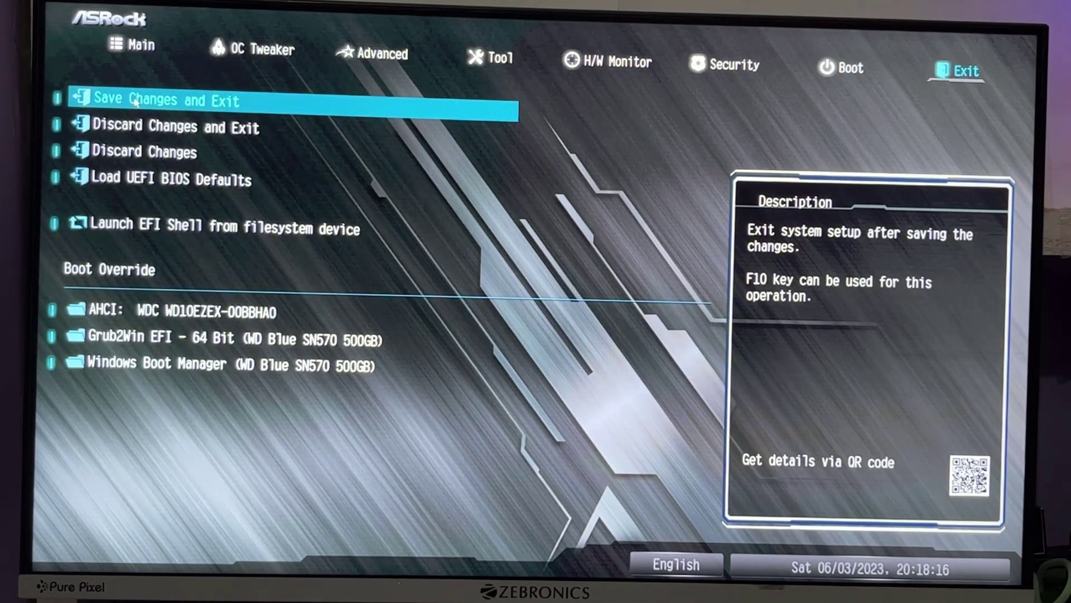
pyautogui.click(168, 99)
pyautogui.click(453, 325)
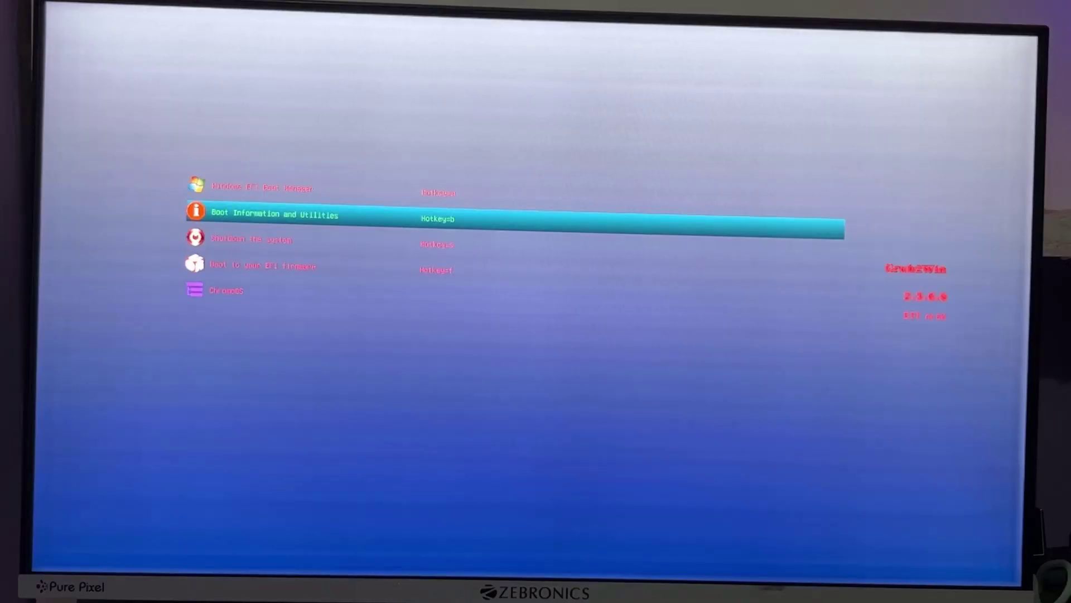
pyautogui.press('Down')
pyautogui.press('Down')
pyautogui.press('Down')
# Highlight ChromeOS in the Grub2Win menu and boot it.
pyautogui.press('Up')
pyautogui.press('Up')
pyautogui.press('Up')
pyautogui.press('Up')
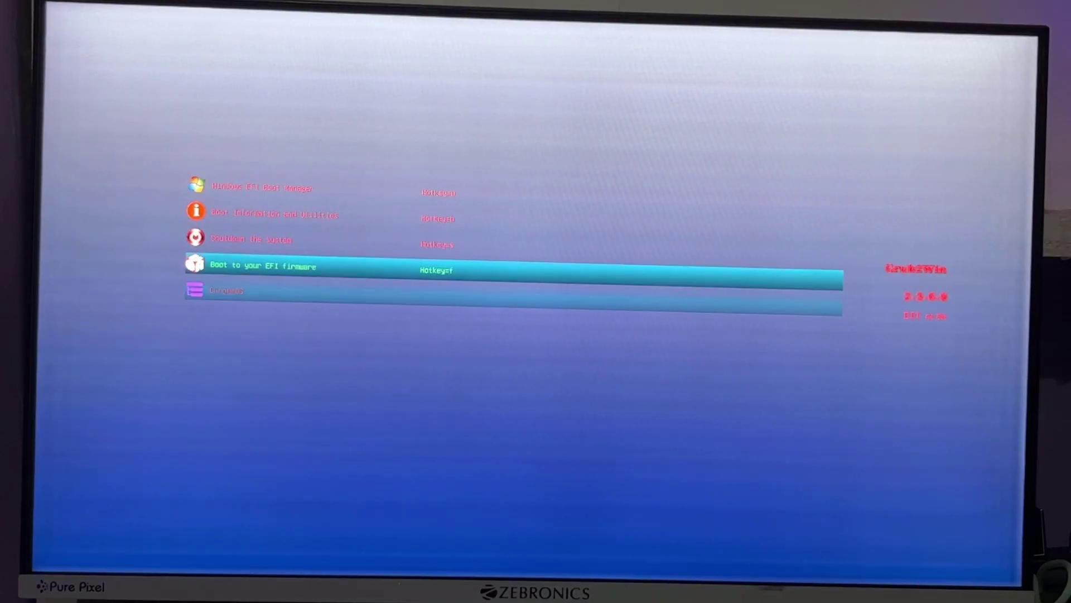
pyautogui.press('Down')
pyautogui.press('Down')
pyautogui.press('Down')
pyautogui.press('Down')
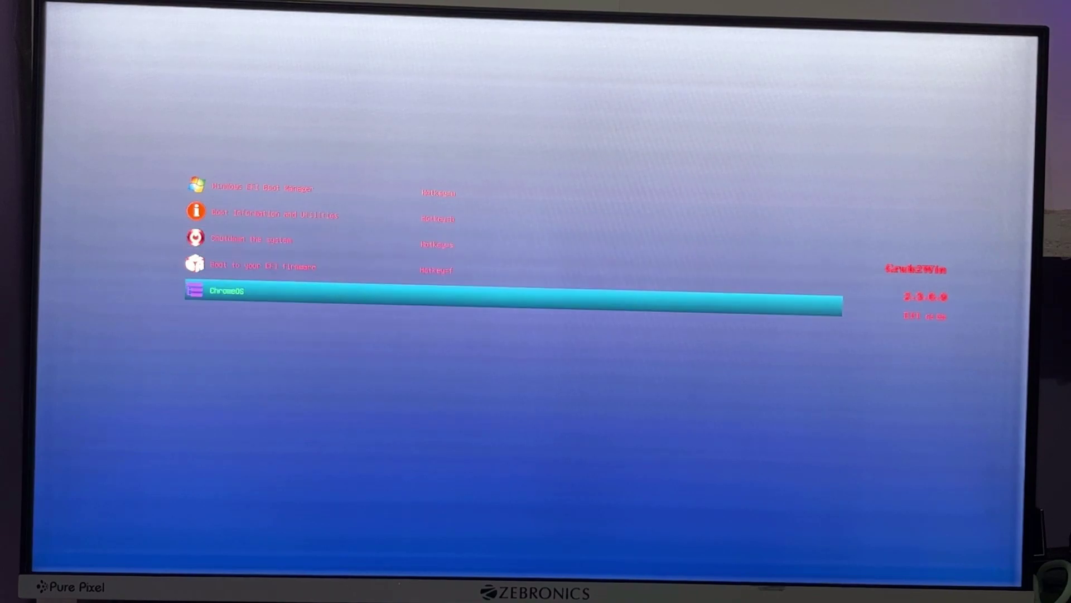
pyautogui.press('Return')
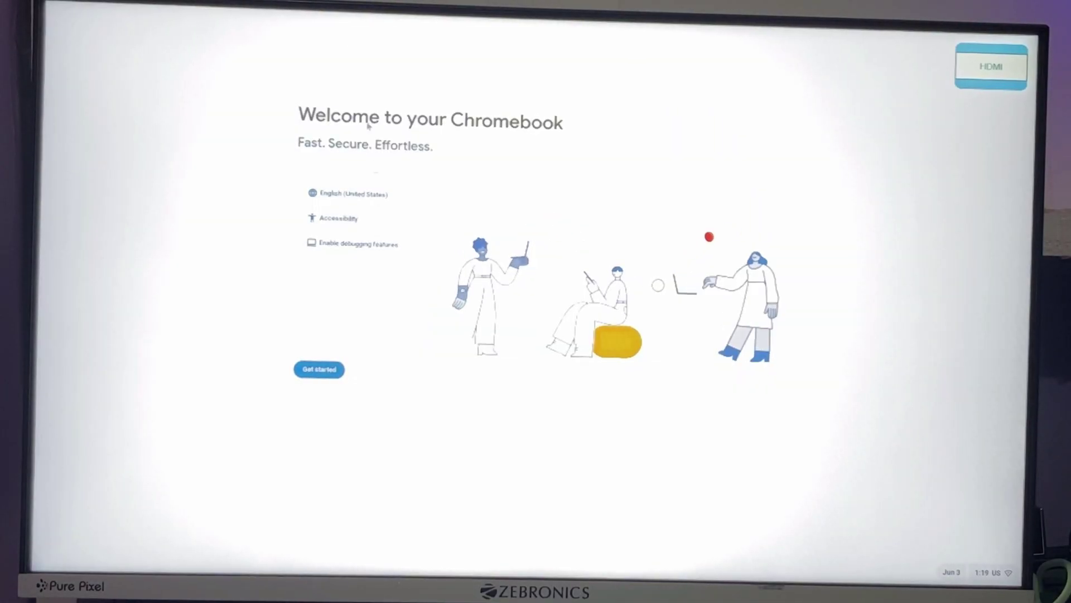
# Start Chromebook setup and sign in with the Google account's e-mail and password.
pyautogui.click(319, 370)
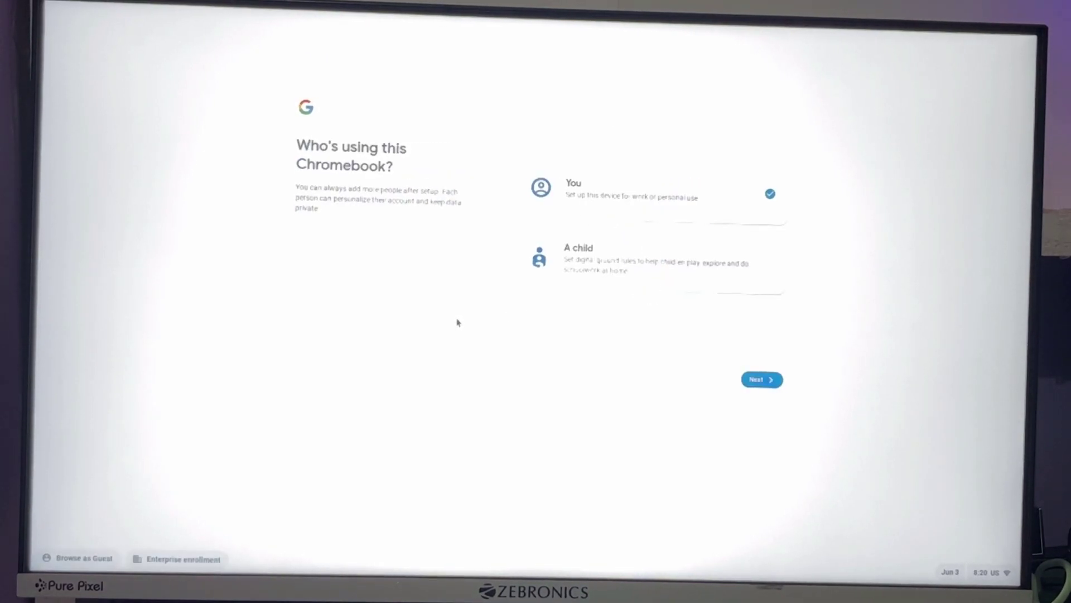
pyautogui.click(750, 378)
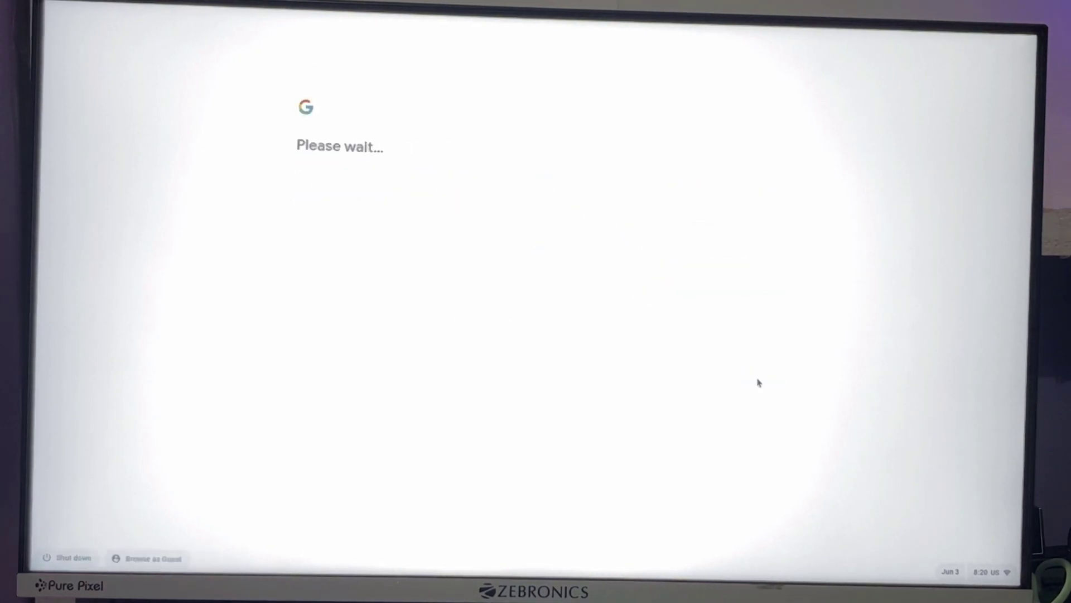
pyautogui.write('contactme thelegend')
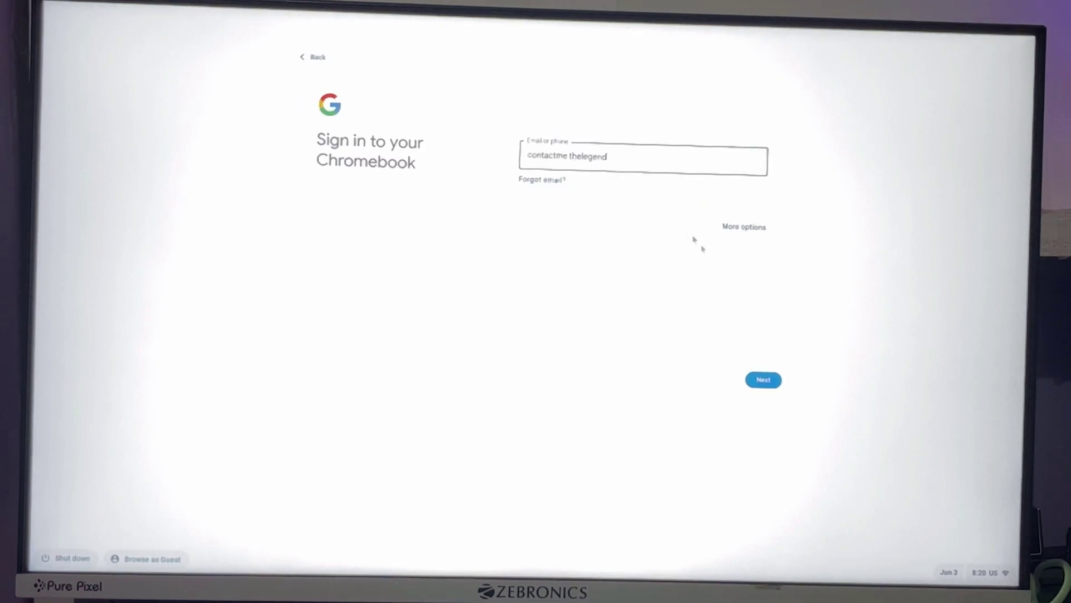
pyautogui.click(763, 380)
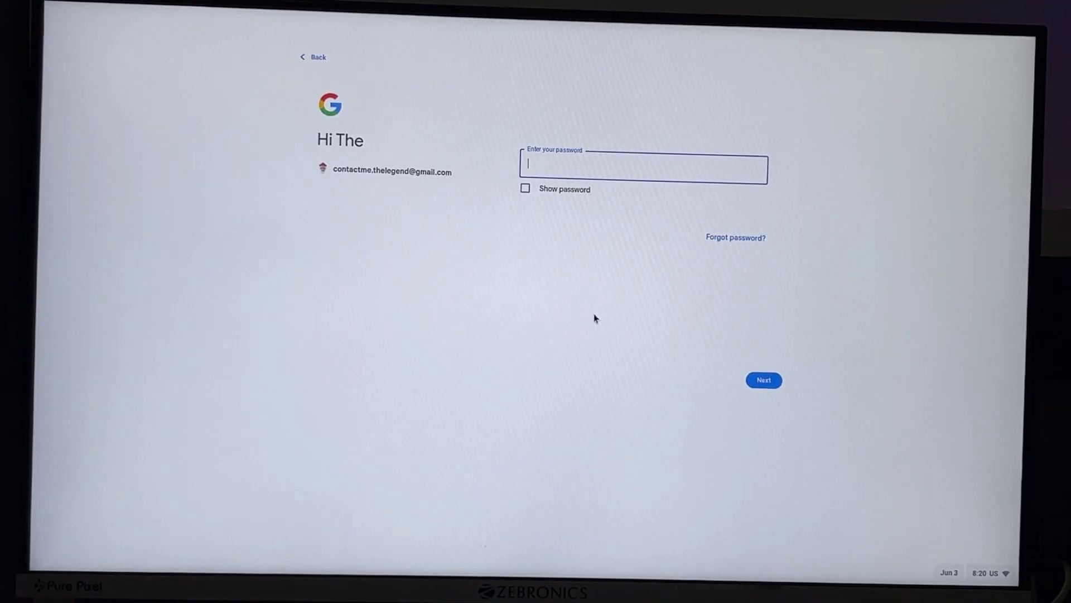
pyautogui.write('•••••••••••')
pyautogui.click(761, 383)
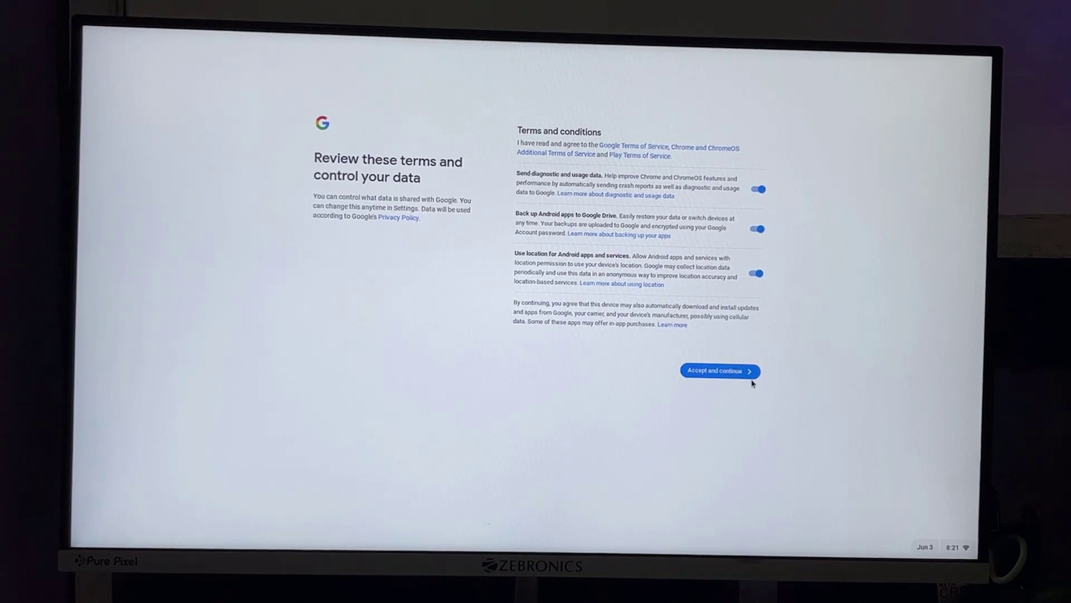
# Accept the terms and sync settings, and skip Google Assistant setup.
pyautogui.click(734, 374)
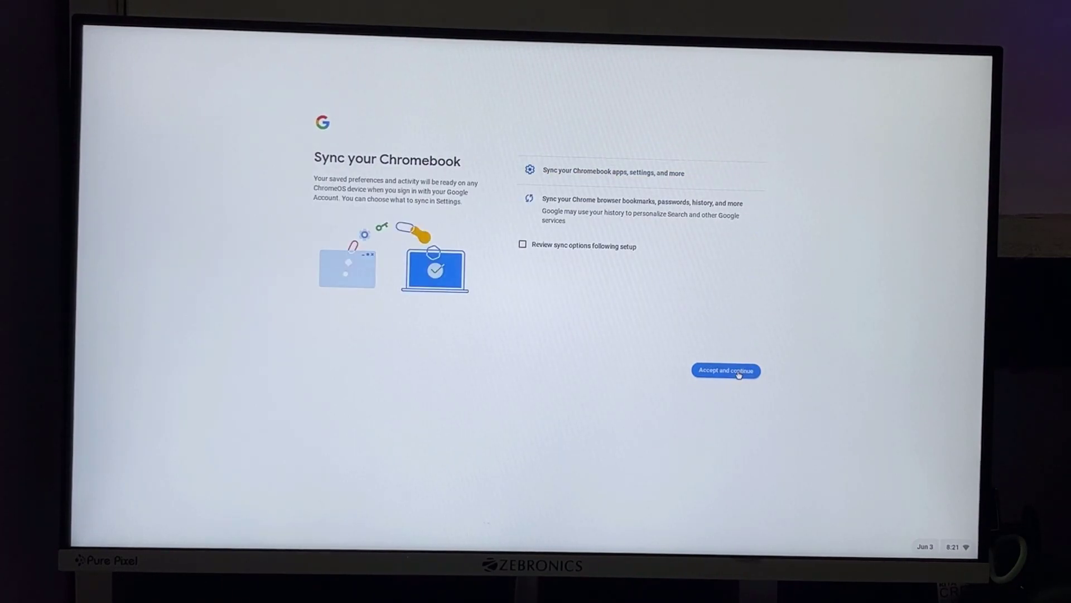
pyautogui.click(735, 375)
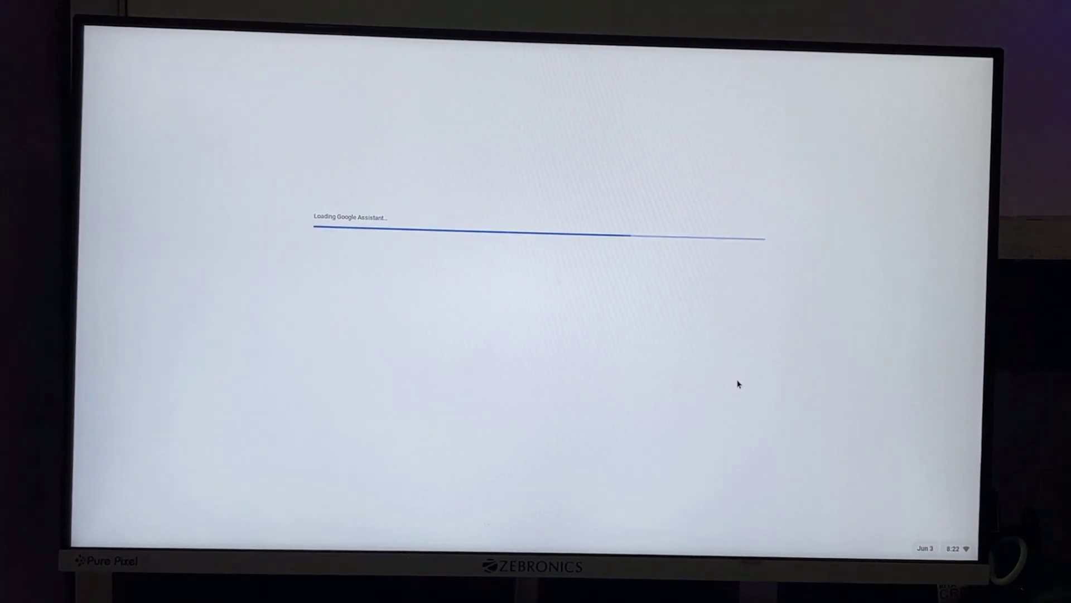
pyautogui.click(708, 371)
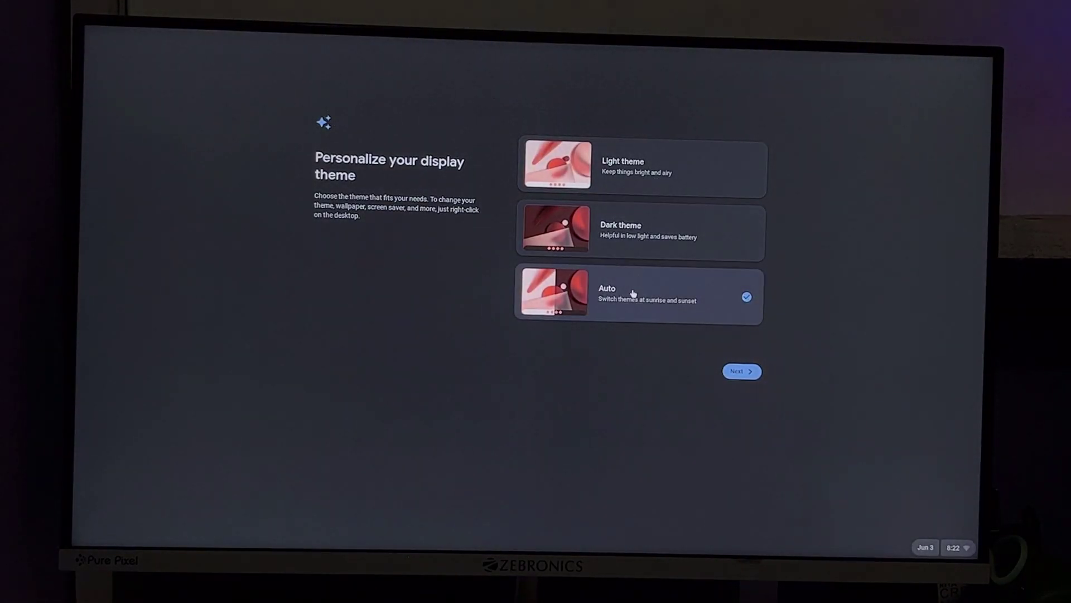
# Choose the Light theme, finish setup, and open the app launcher.
pyautogui.click(651, 171)
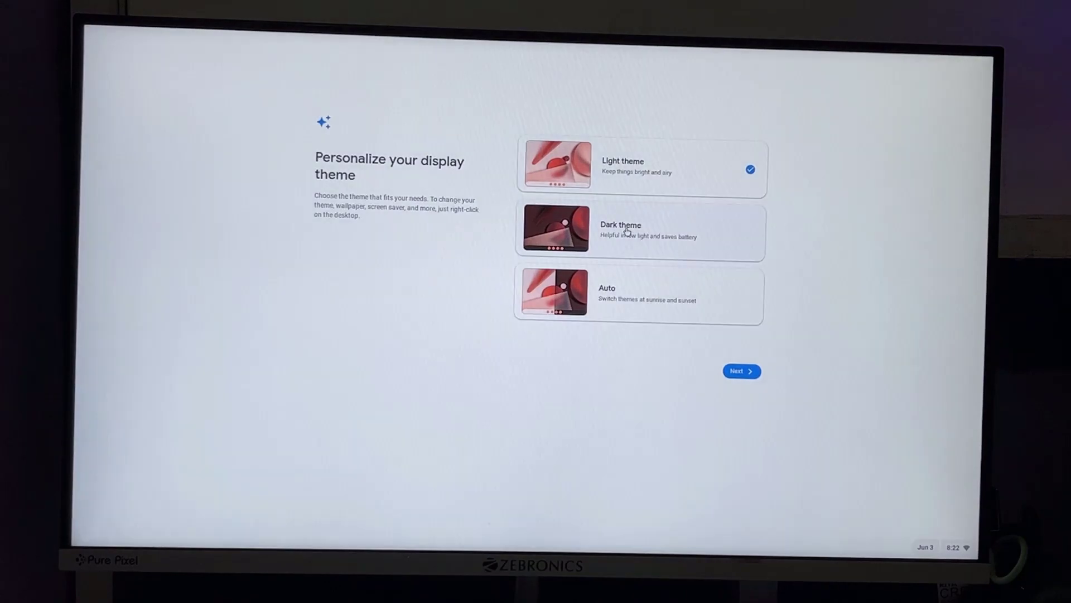
pyautogui.click(635, 234)
pyautogui.click(641, 177)
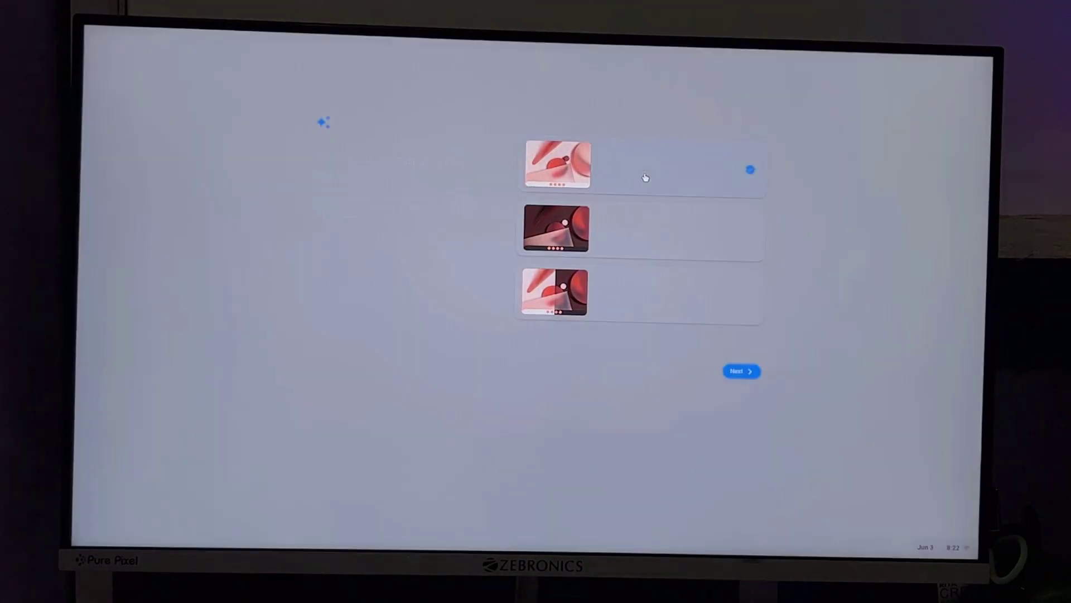
pyautogui.click(742, 372)
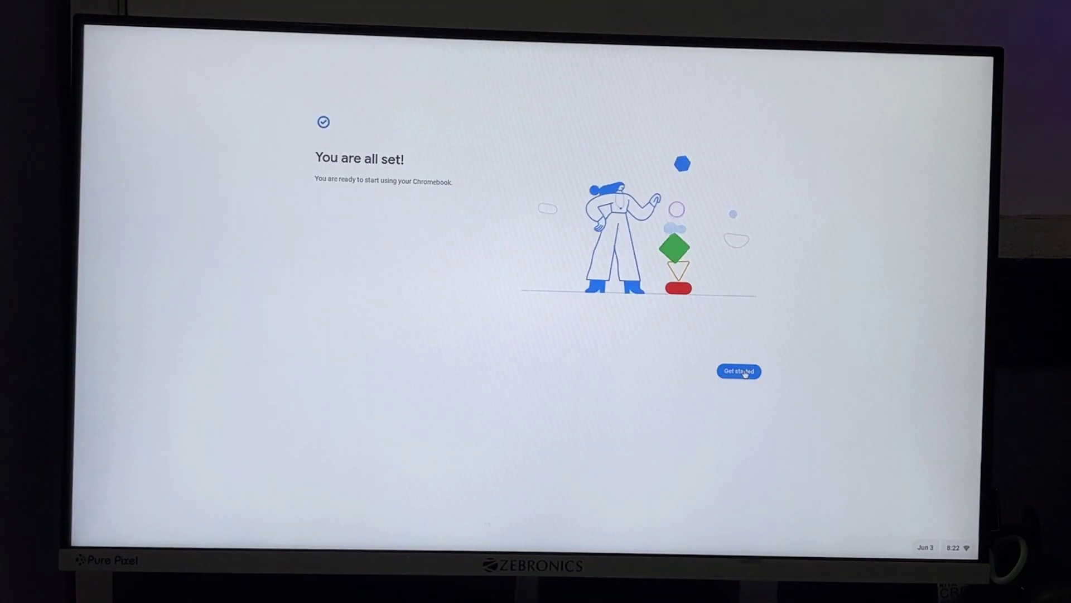
pyautogui.click(743, 371)
pyautogui.click(83, 535)
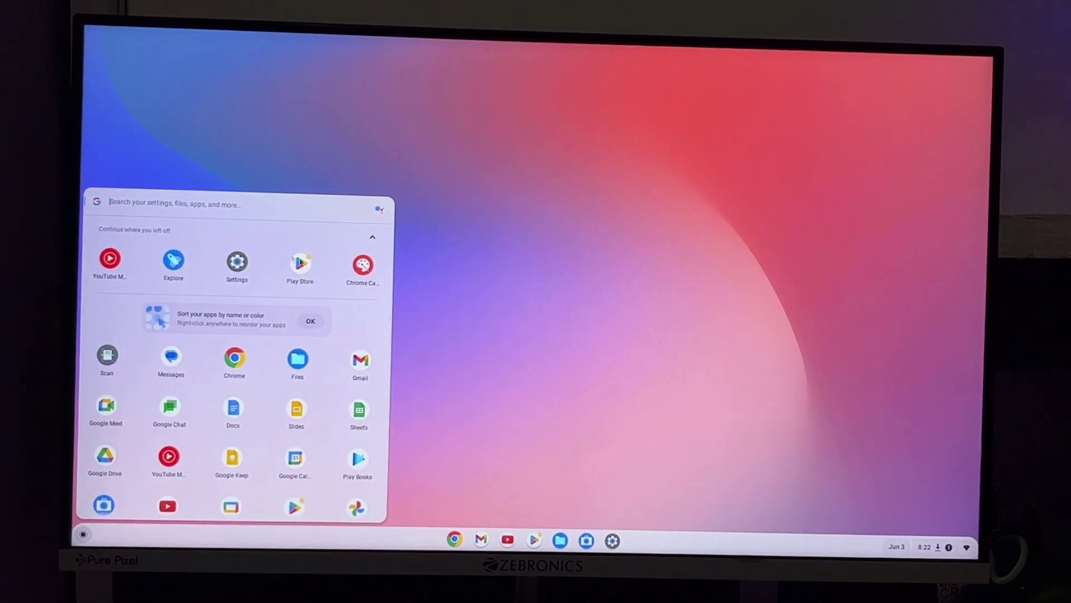
# Launch the Google Play Store from the ChromeOS shelf.
pyautogui.click(534, 540)
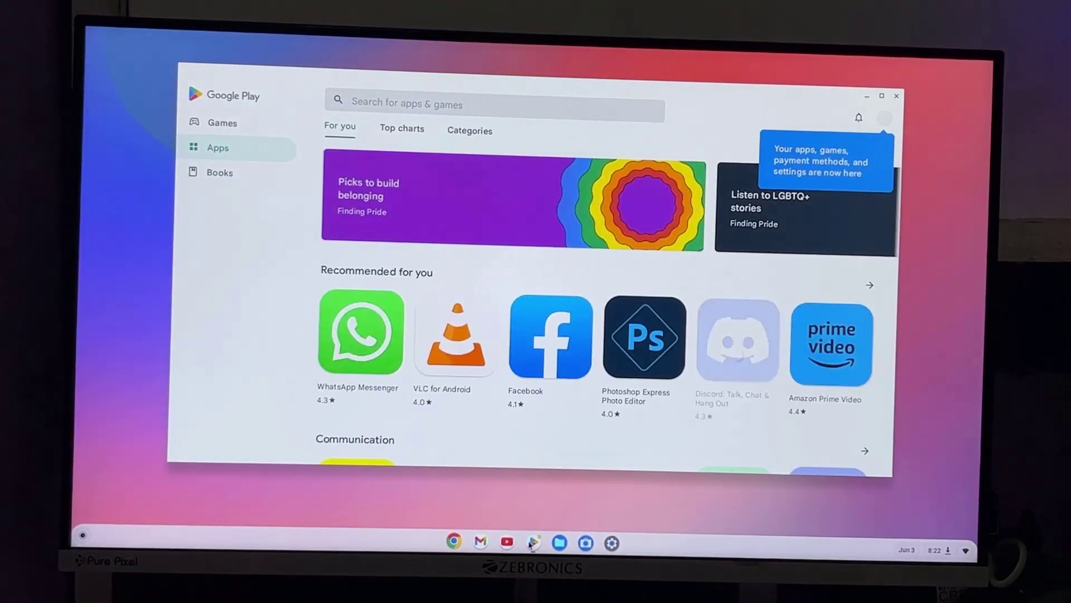